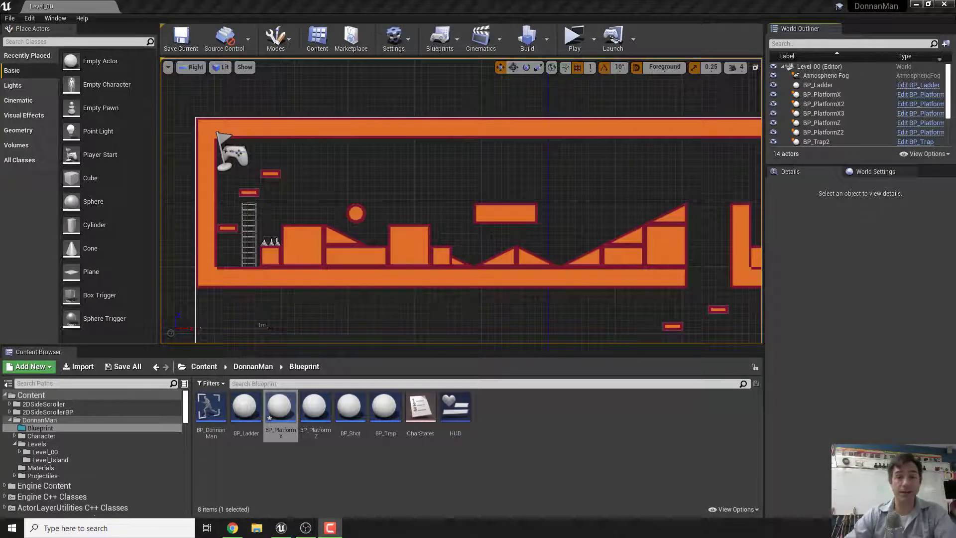
Play the level in a full-screen preview, run and jump through it, then stop with Escape.
{"action": "left_click", "coordinate": [575, 42]}
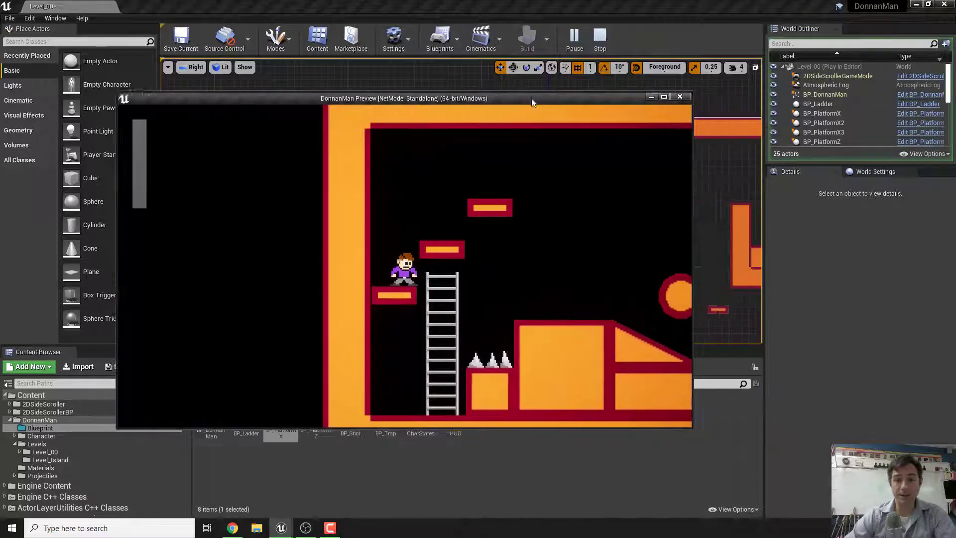
{"action": "left_click", "coordinate": [665, 96]}
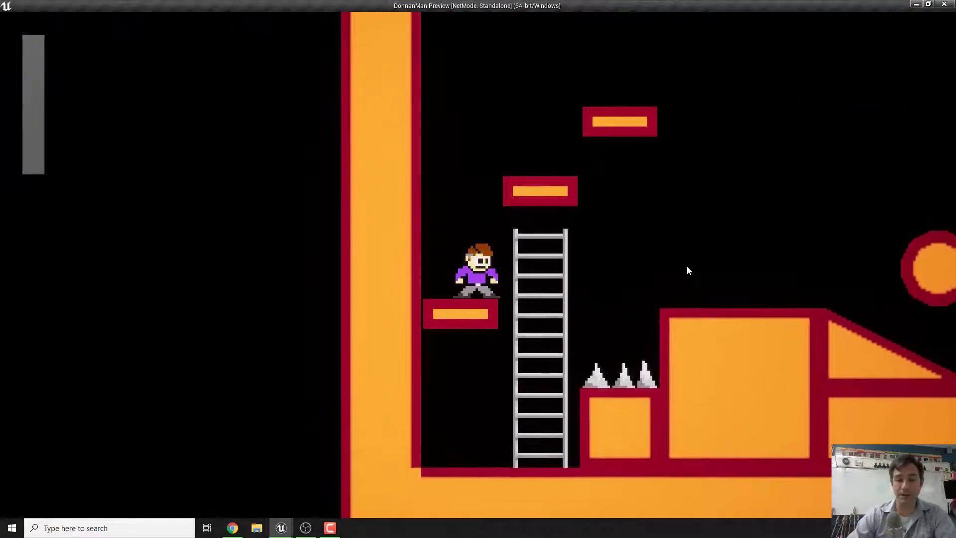
{"action": "left_click", "coordinate": [651, 284]}
{"action": "key", "text": "space"}
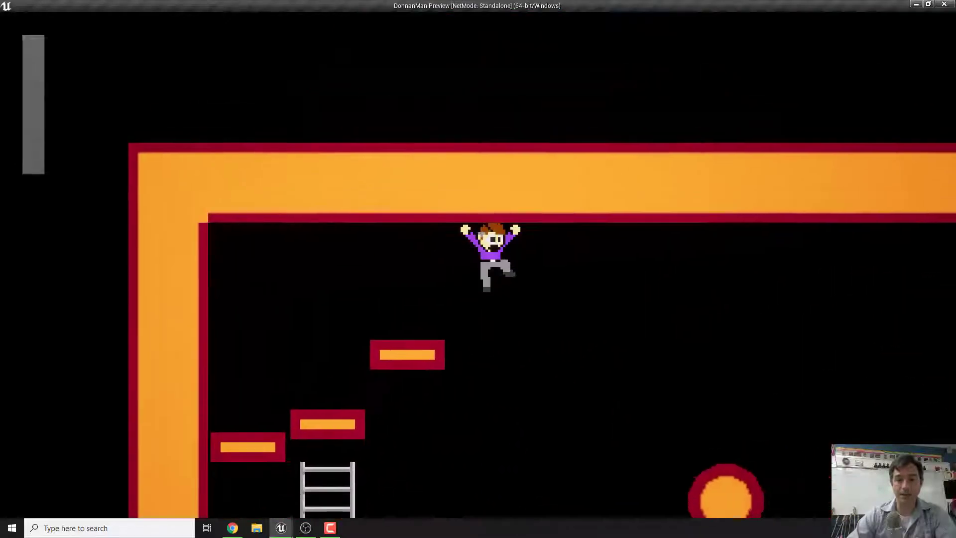
{"action": "key", "text": "space"}
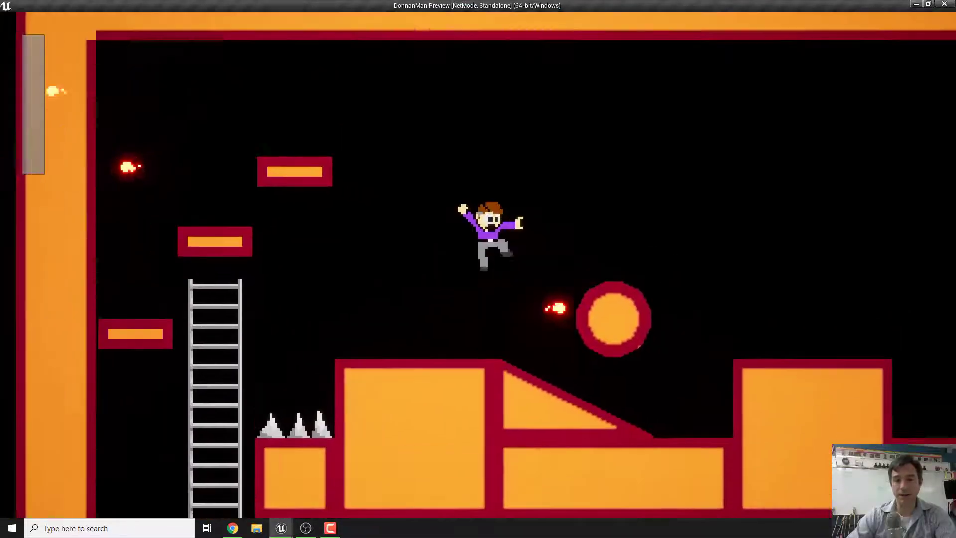
{"action": "key", "text": "space"}
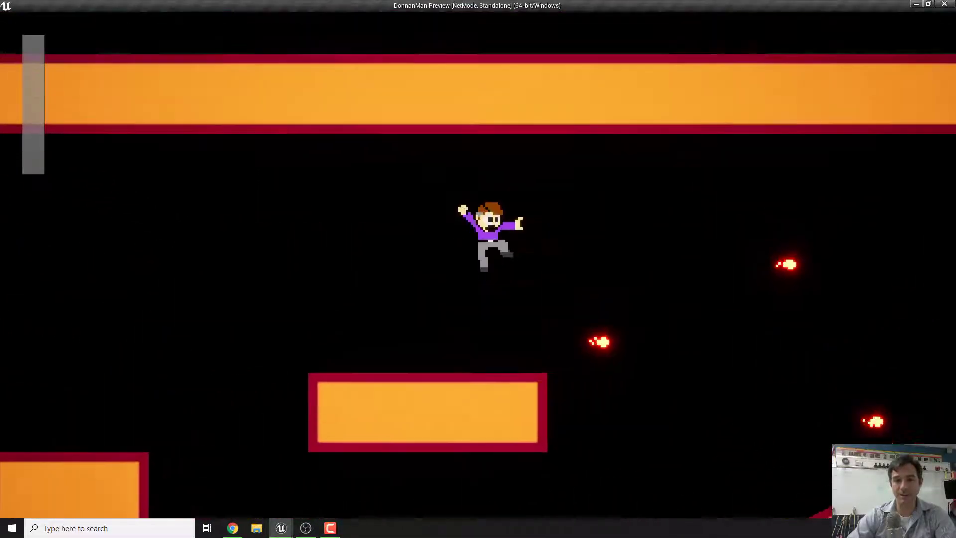
{"action": "key", "text": "space"}
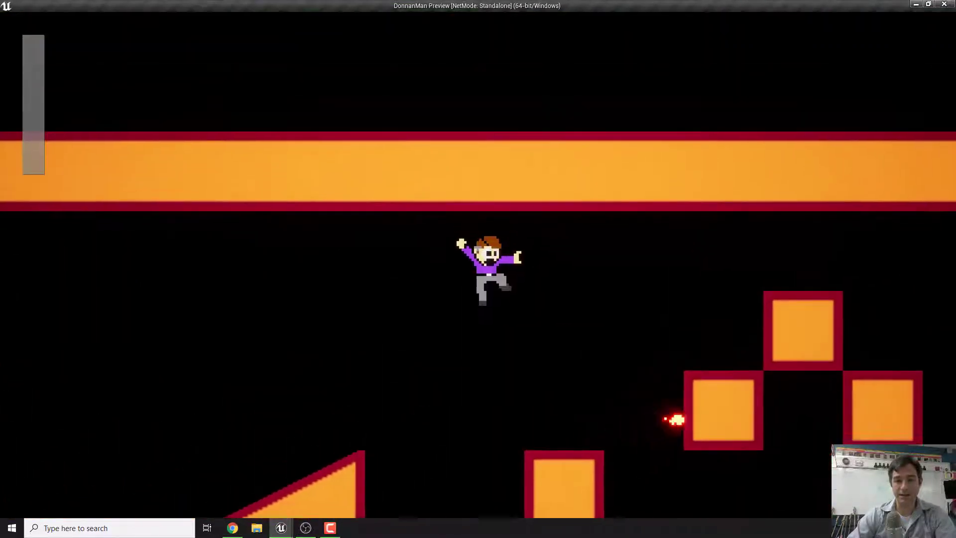
{"action": "key", "text": "Escape"}
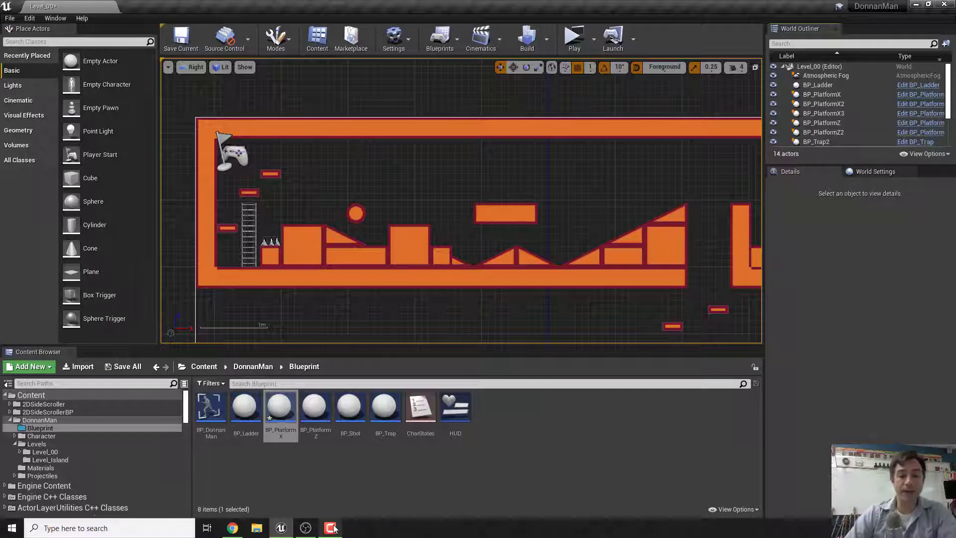
Bring the OBS Studio window to the front via a search for 'obs' and reposition it.
{"action": "left_click", "coordinate": [307, 530]}
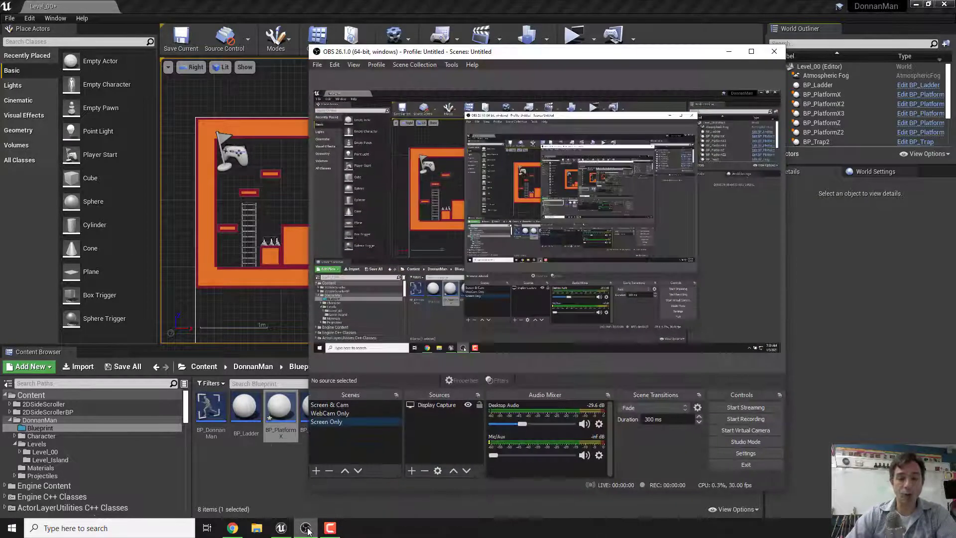
{"action": "left_click", "coordinate": [143, 529]}
{"action": "type", "text": "obs"}
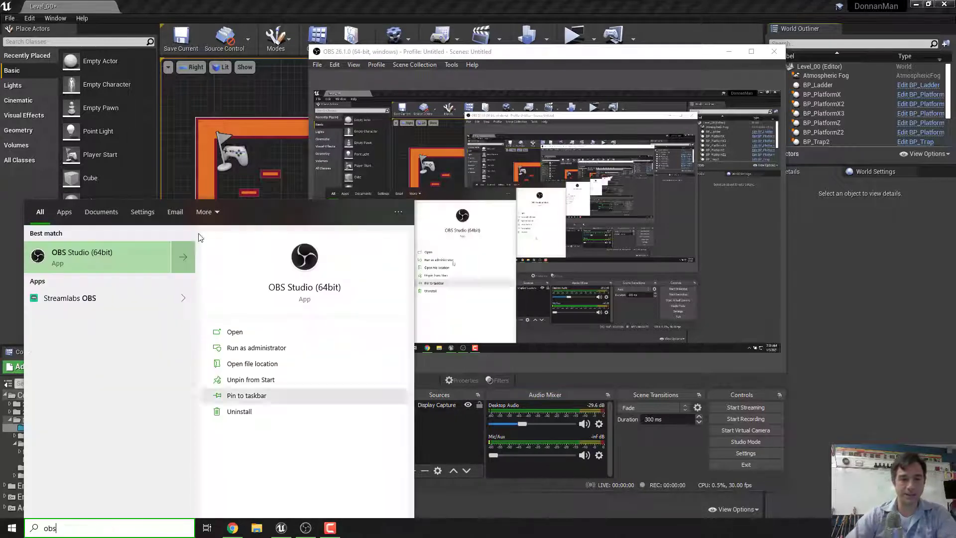
{"action": "left_click", "coordinate": [602, 54]}
{"action": "mouse_move", "coordinate": [647, 49]}
{"action": "left_mouse_down"}
{"action": "mouse_move", "coordinate": [526, 34]}
{"action": "mouse_move", "coordinate": [647, 36]}
{"action": "mouse_move", "coordinate": [663, 45]}
{"action": "left_mouse_up"}
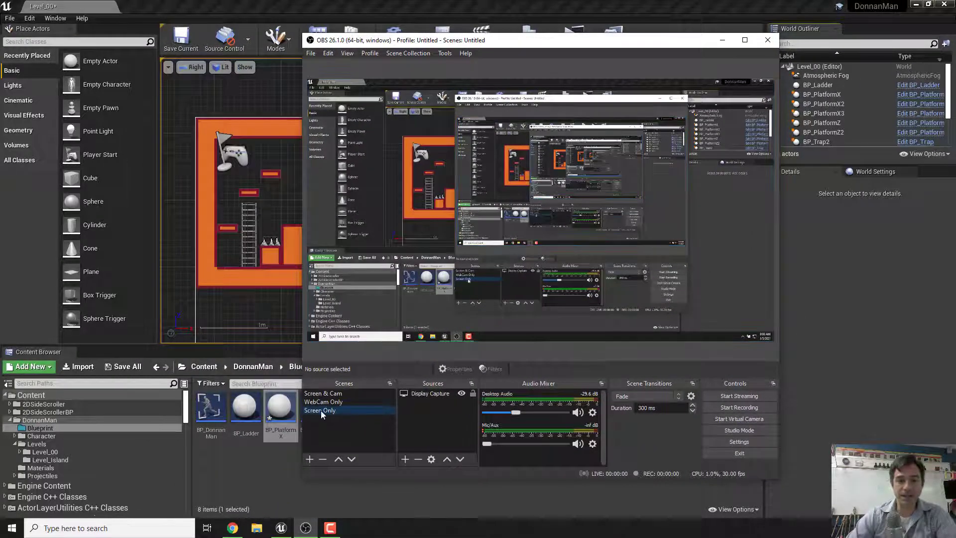
Select the Screen Only scene, start recording, and return to the Unreal editor.
{"action": "left_click", "coordinate": [333, 411]}
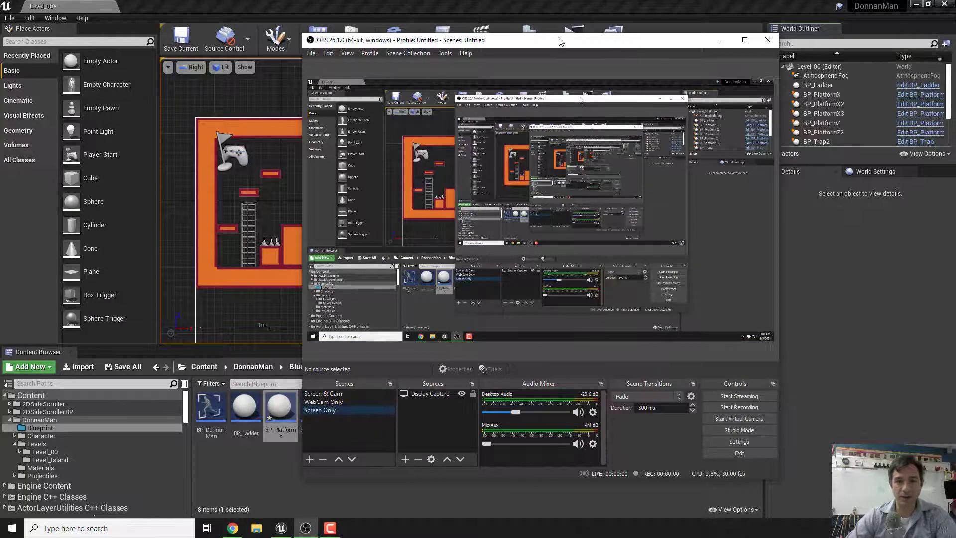
{"action": "left_click_drag", "start_coordinate": [548, 37], "coordinate": [515, 75]}
{"action": "left_click_drag", "start_coordinate": [678, 71], "coordinate": [712, 48]}
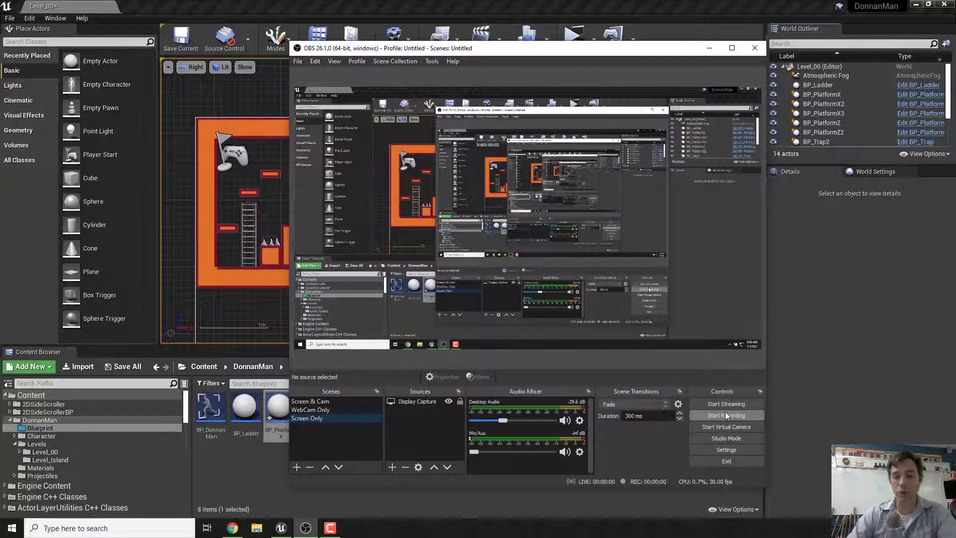
{"action": "left_click", "coordinate": [725, 415]}
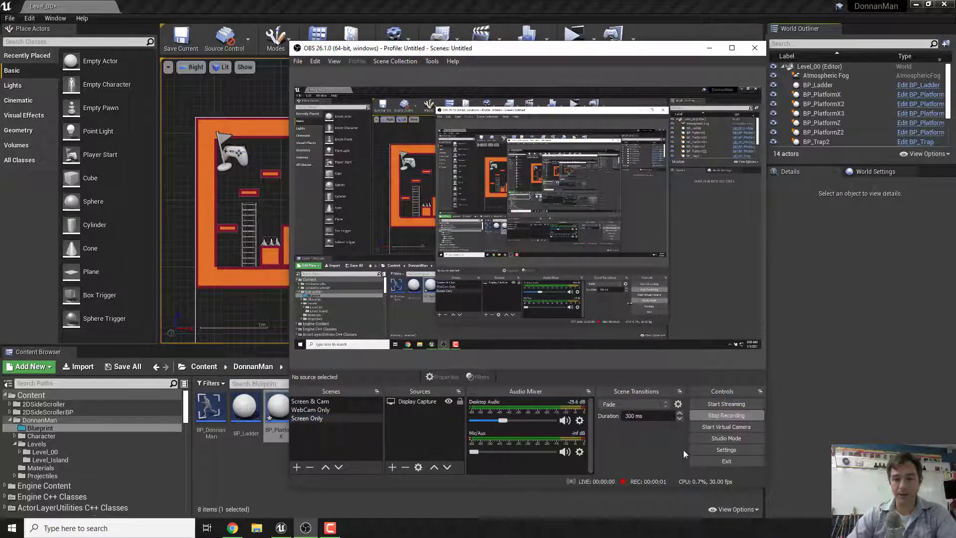
{"action": "left_click", "coordinate": [706, 5]}
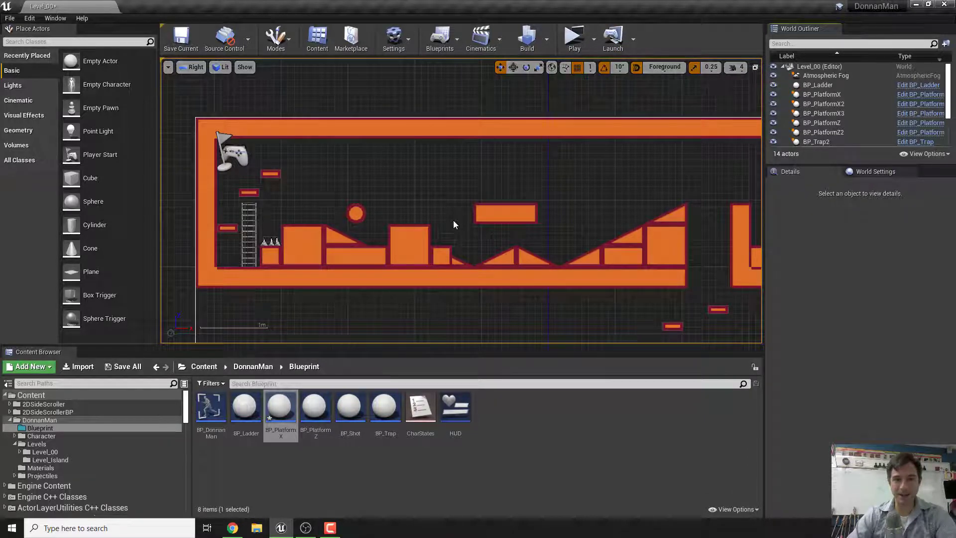
{"action": "left_click", "coordinate": [570, 34]}
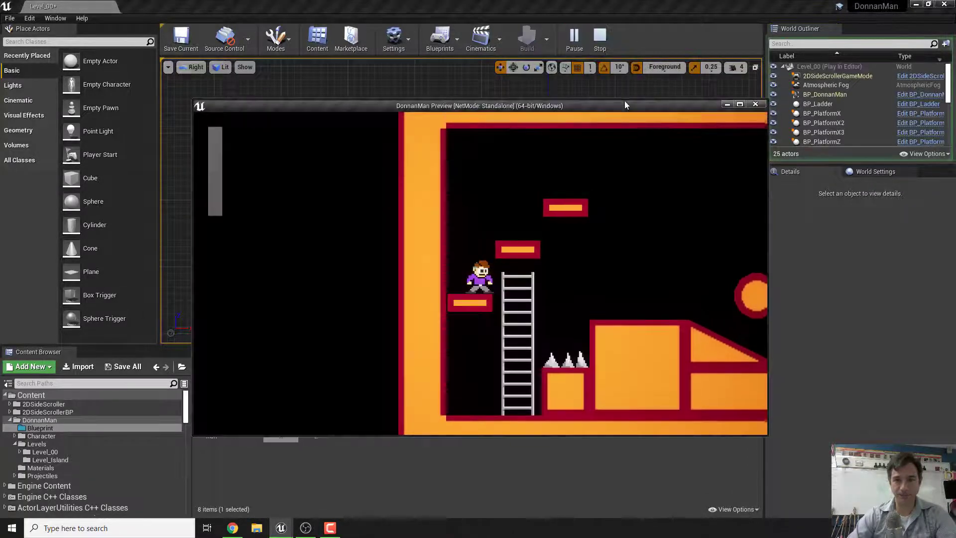
{"action": "left_click", "coordinate": [739, 103]}
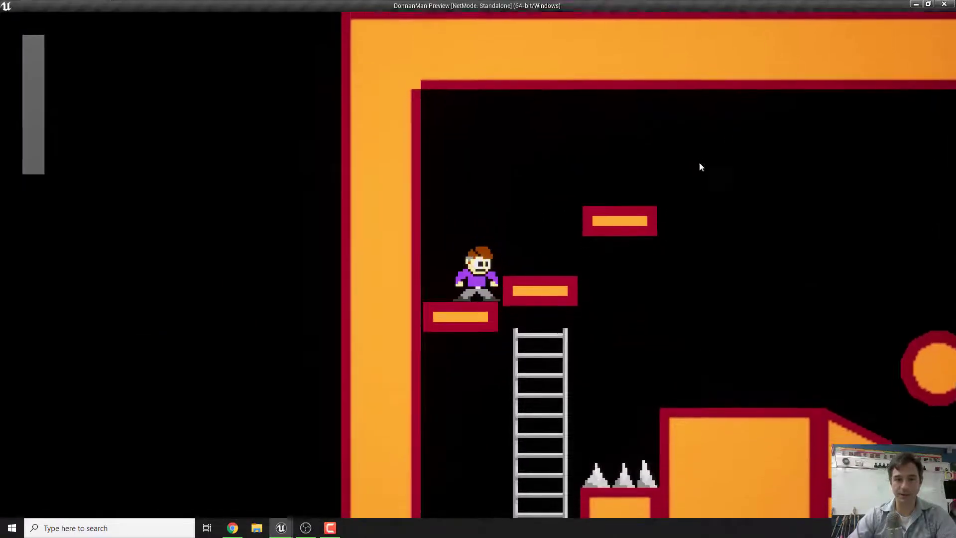
{"action": "left_click", "coordinate": [492, 297]}
{"action": "key", "text": "space"}
{"action": "key", "text": "d"}
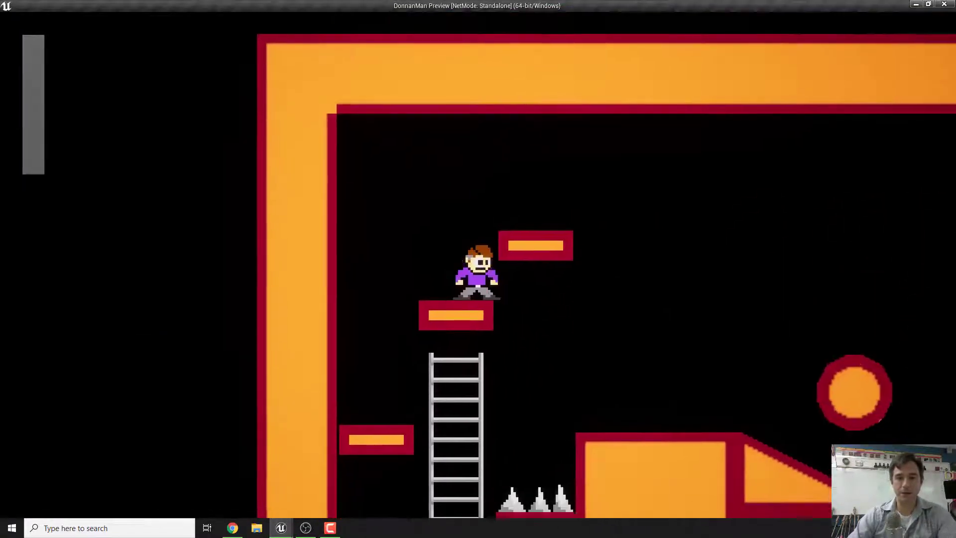
{"action": "key", "text": "space"}
{"action": "key", "text": "d"}
{"action": "key", "text": "space"}
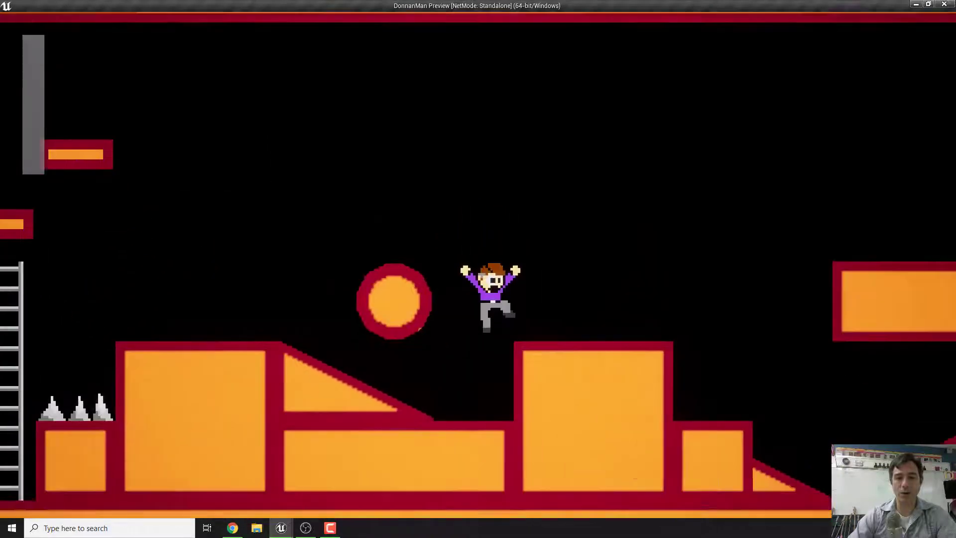
{"action": "key", "text": "space"}
{"action": "key", "text": "d"}
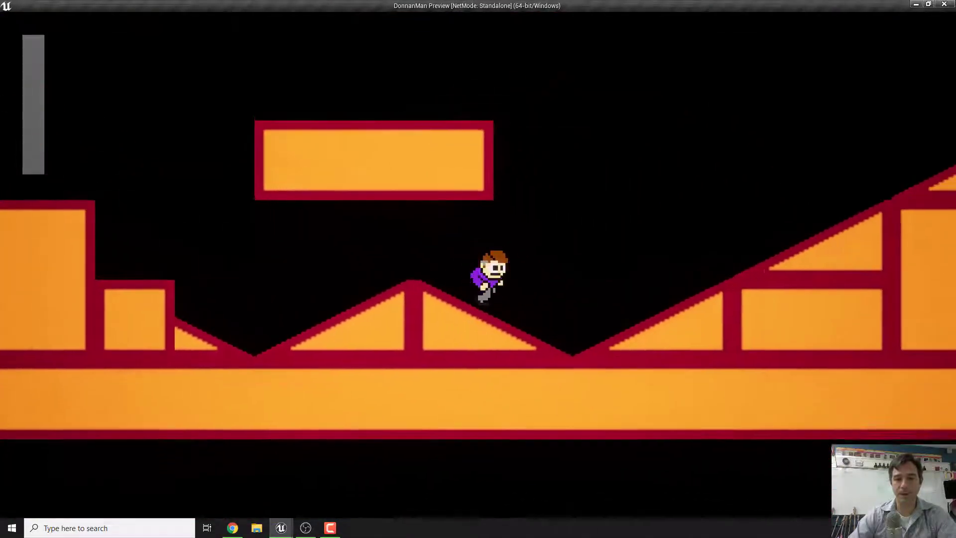
{"action": "key", "text": "space"}
{"action": "key", "text": "d"}
{"action": "key", "text": "space"}
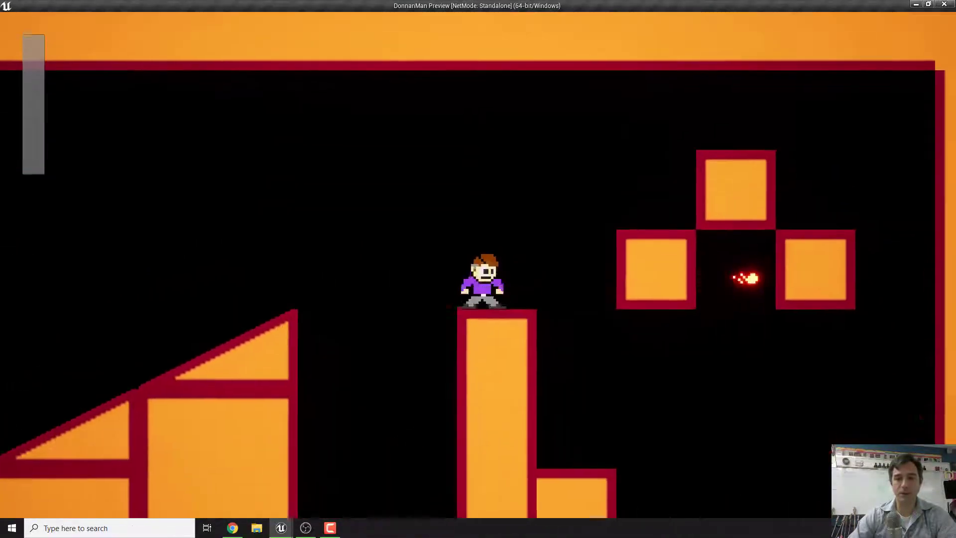
{"action": "key", "text": "space"}
{"action": "key", "text": "a"}
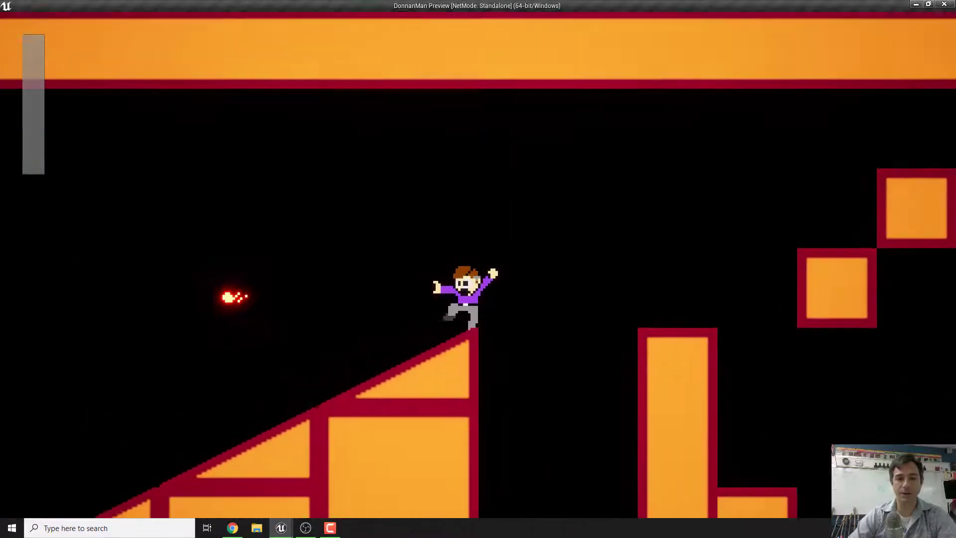
{"action": "key", "text": "space"}
{"action": "key", "text": "d"}
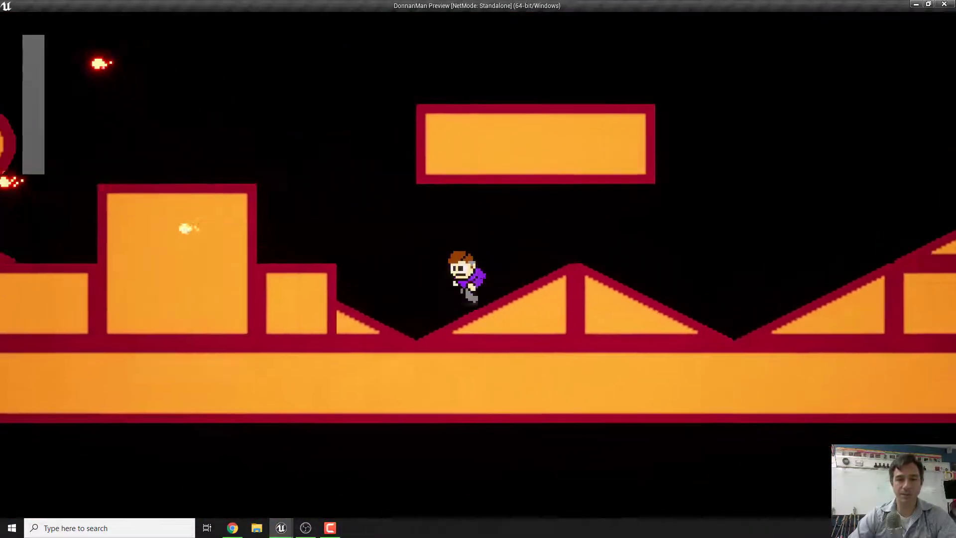
{"action": "key", "text": "space"}
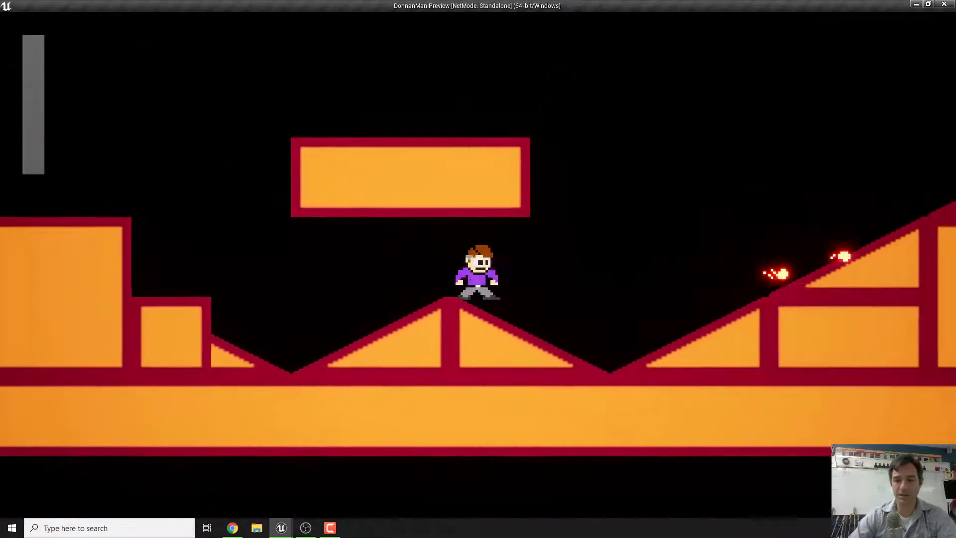
{"action": "key", "text": "space"}
{"action": "key", "text": "space"}
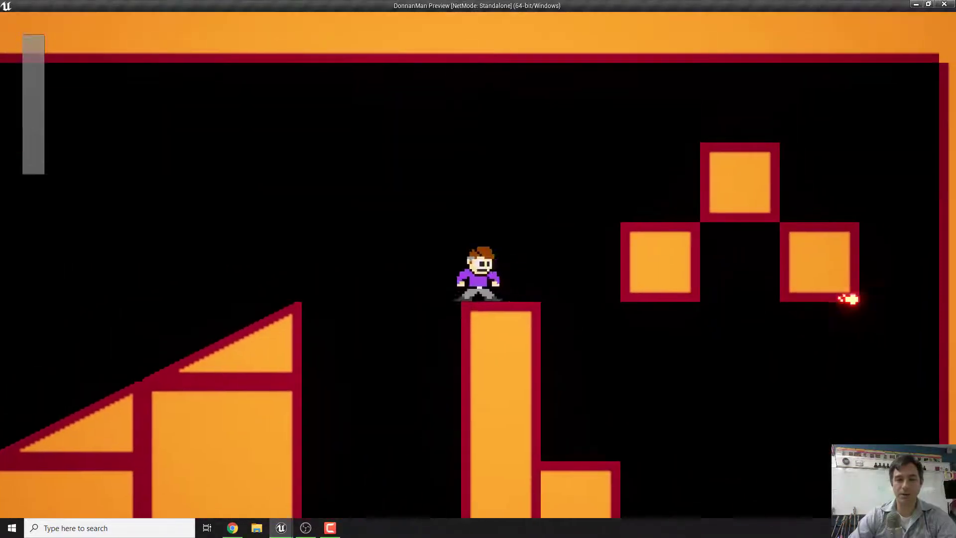
{"action": "key", "text": "d"}
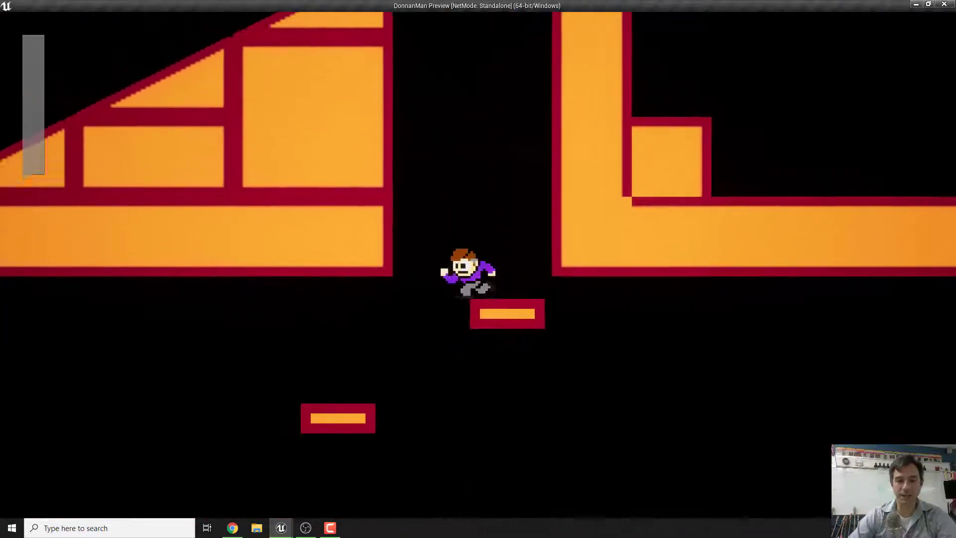
{"action": "key", "text": "a"}
{"action": "key", "text": "f"}
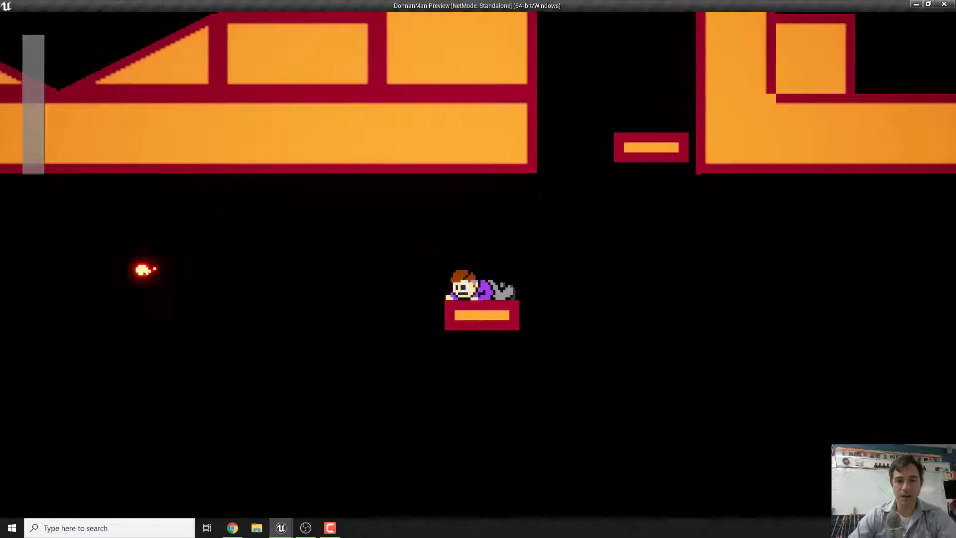
{"action": "key", "text": "d"}
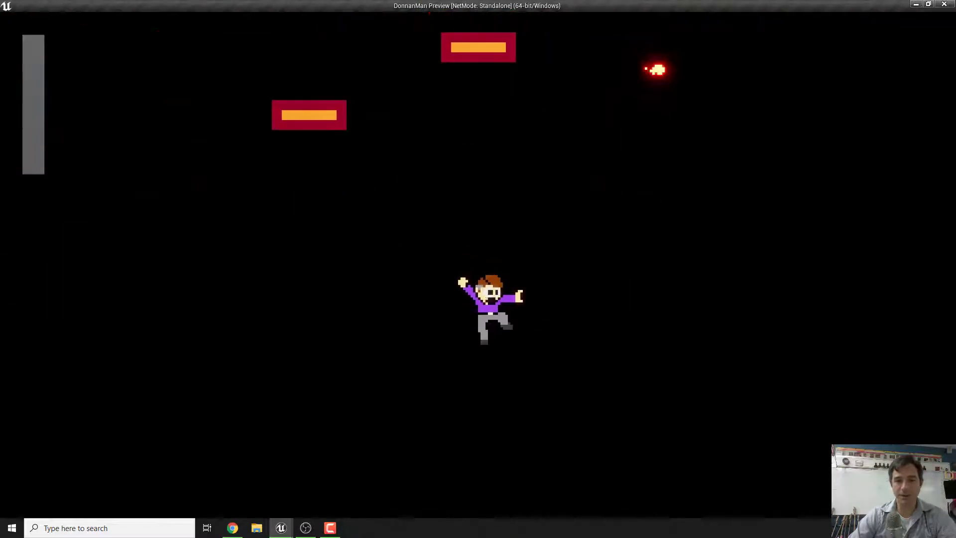
{"action": "key", "text": "Escape"}
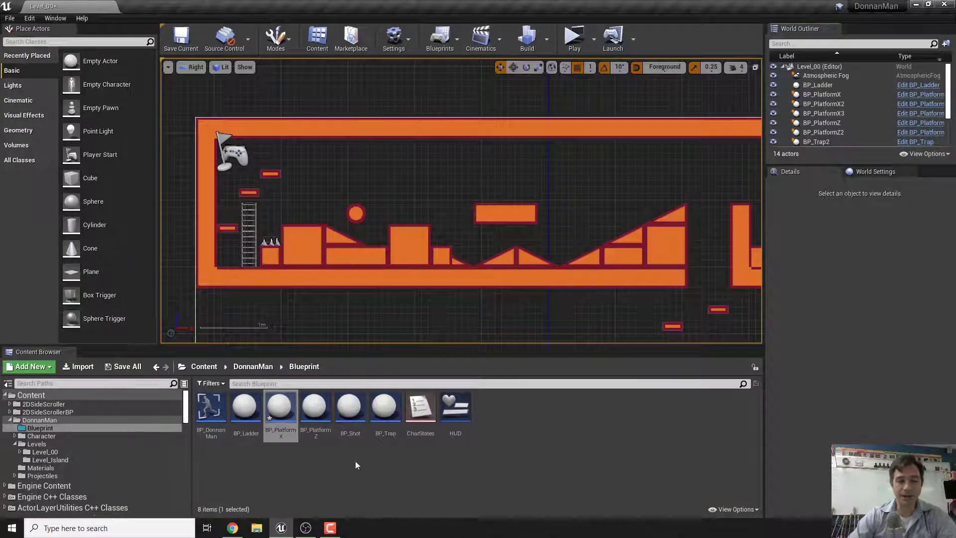
Open OBS File > Settings on the Output page and browse the Recording Path folder.
{"action": "left_click", "coordinate": [306, 528]}
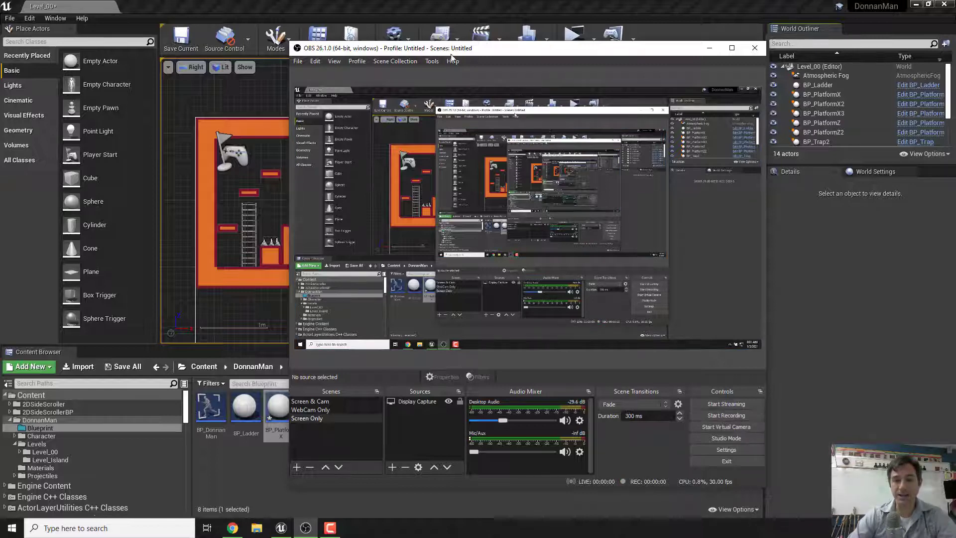
{"action": "left_click", "coordinate": [297, 62]}
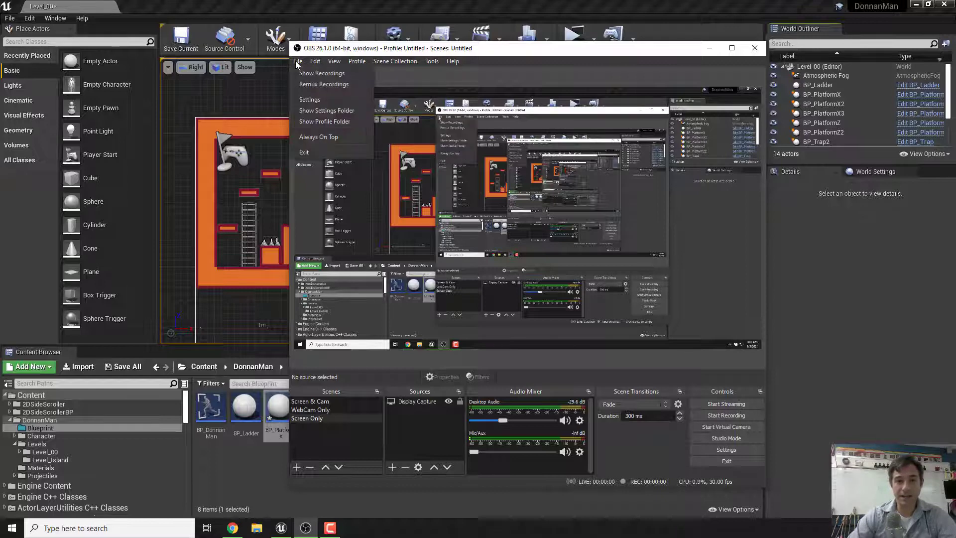
{"action": "left_click", "coordinate": [312, 100]}
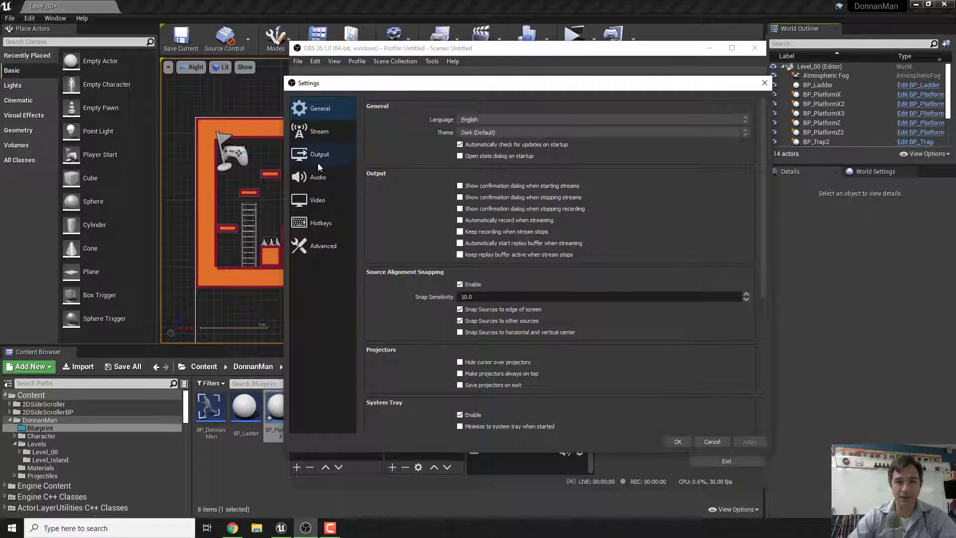
{"action": "left_click", "coordinate": [319, 156]}
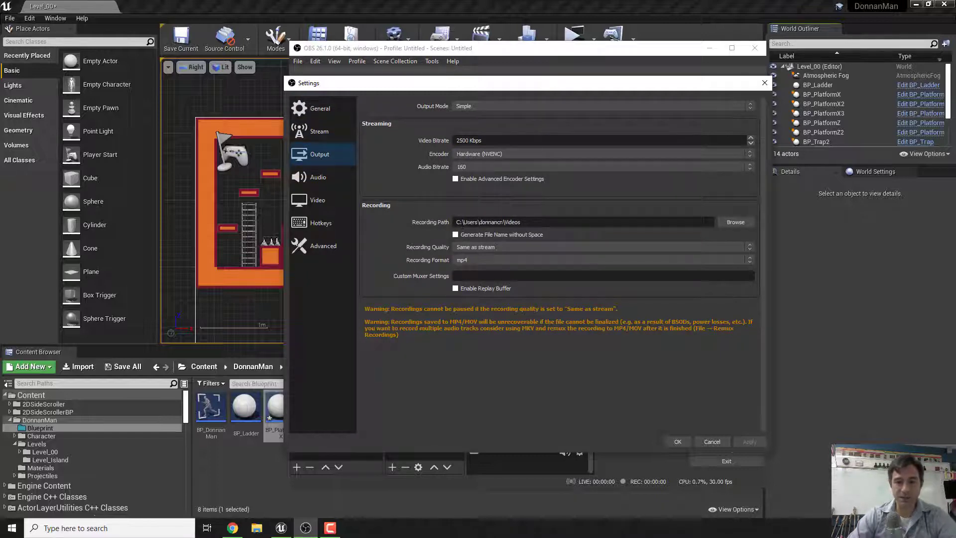
{"action": "left_click", "coordinate": [736, 222]}
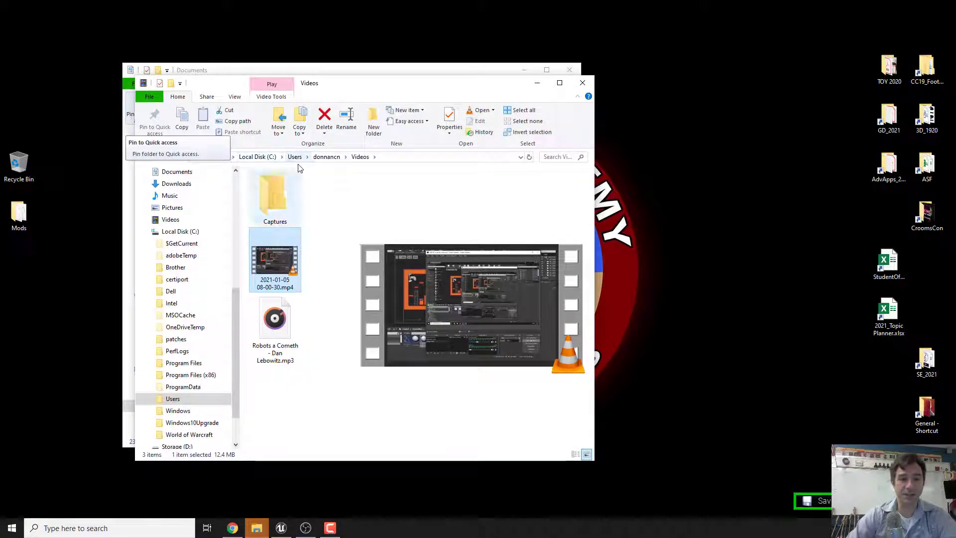
{"action": "double_click", "coordinate": [277, 266]}
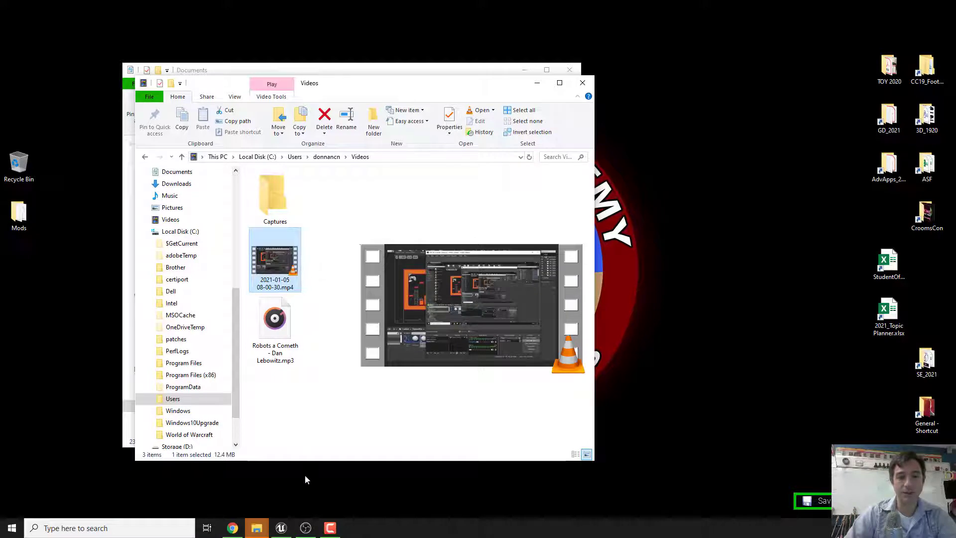
Launch Premiere Pro CS6 via a search for 'ado' and start a new project with HDV capture format.
{"action": "left_click", "coordinate": [52, 526]}
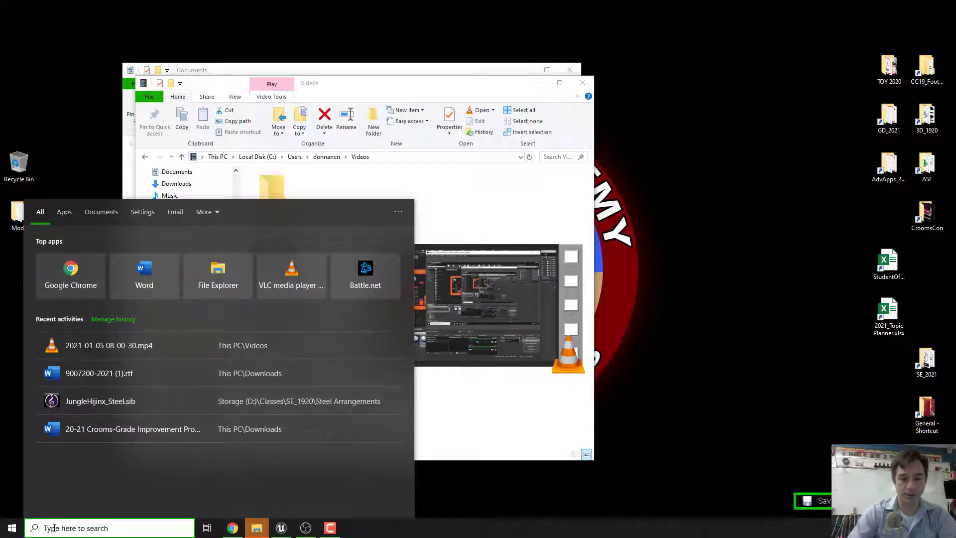
{"action": "type", "text": "ado"}
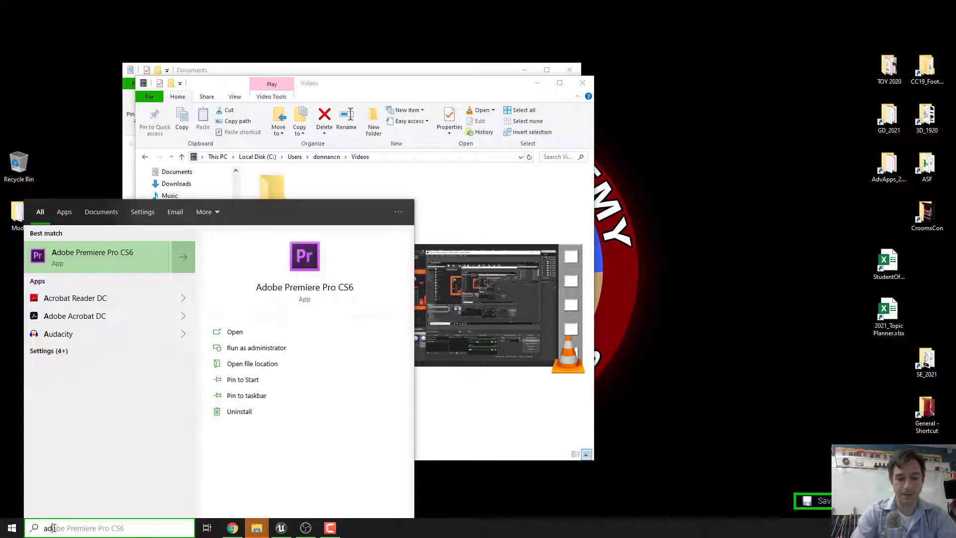
{"action": "left_click", "coordinate": [152, 269]}
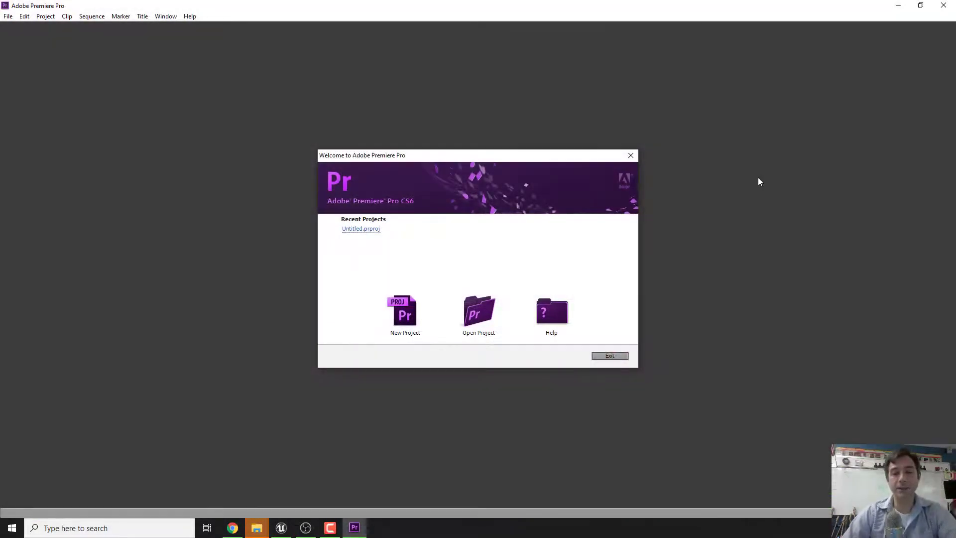
{"action": "left_click", "coordinate": [418, 319]}
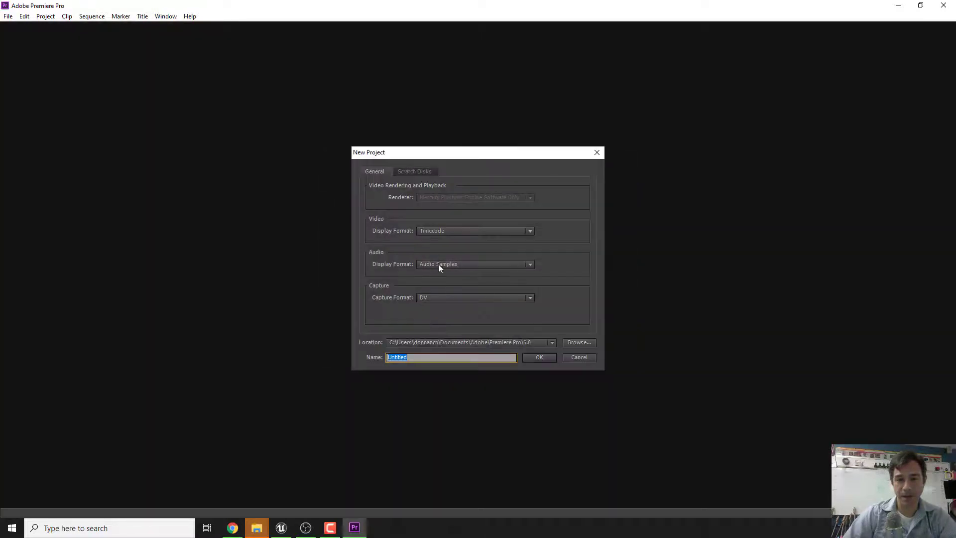
{"action": "left_click", "coordinate": [464, 299]}
{"action": "left_click", "coordinate": [446, 319]}
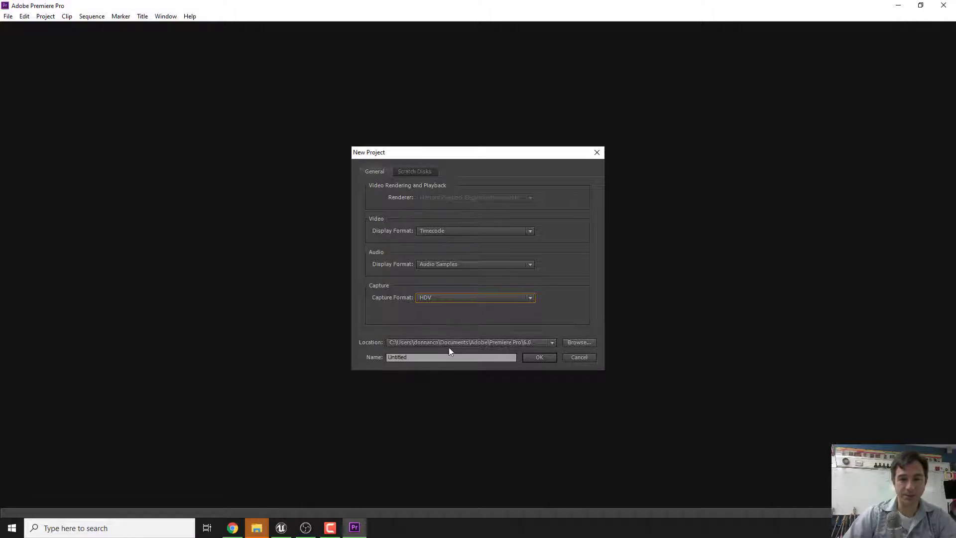
Save the project in the projects folder under the name CroomsQuest_Ad.
{"action": "left_click", "coordinate": [580, 343]}
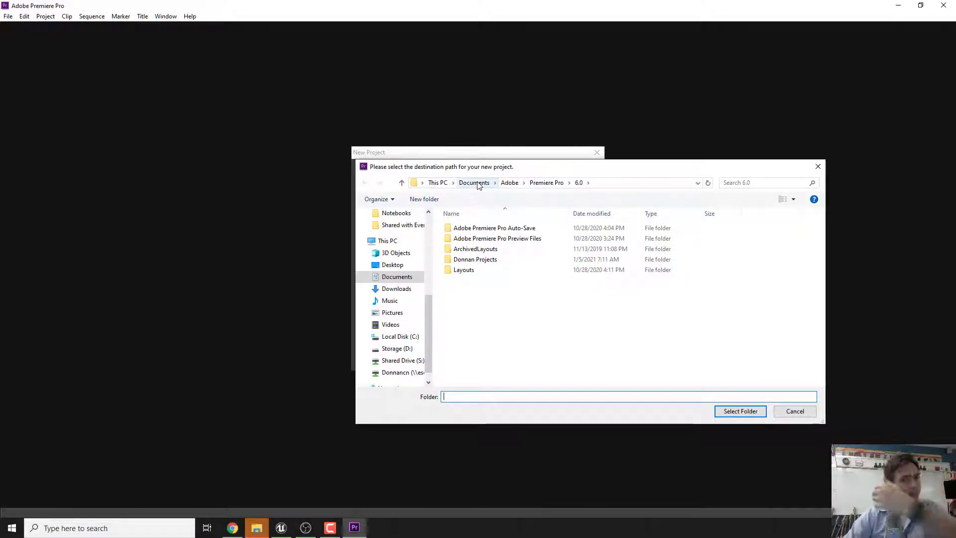
{"action": "double_click", "coordinate": [484, 260]}
{"action": "left_click", "coordinate": [741, 411]}
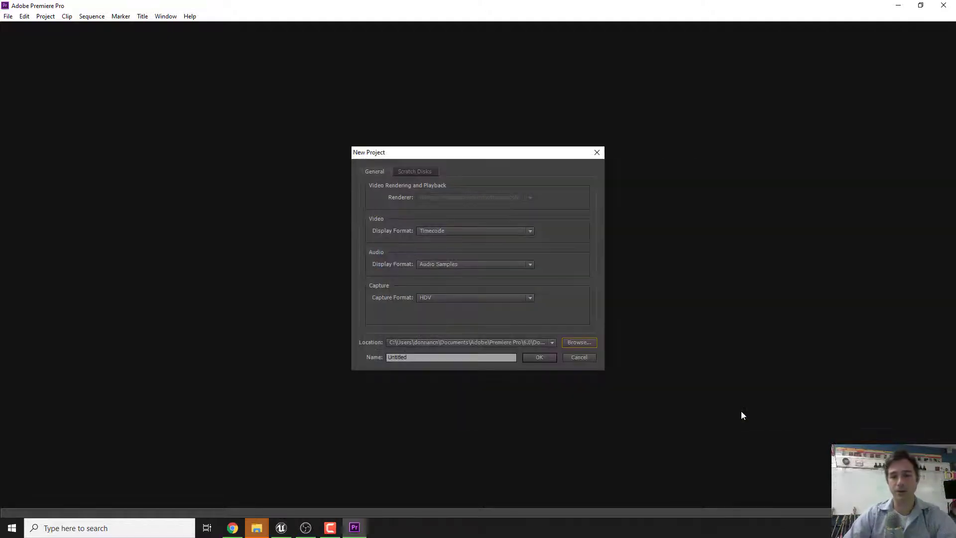
{"action": "double_click", "coordinate": [443, 358]}
{"action": "type", "text": "CroomsQuest_Ad"}
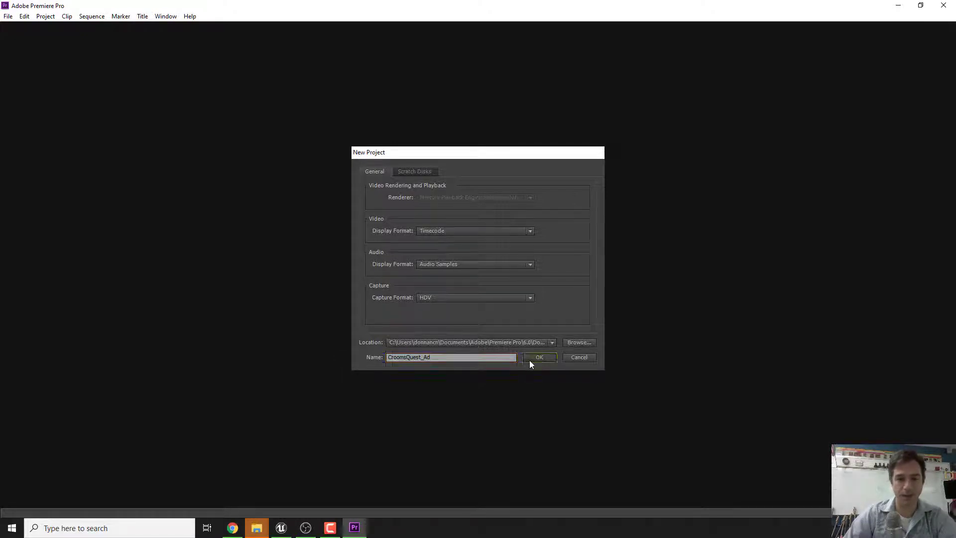
{"action": "left_click", "coordinate": [529, 360]}
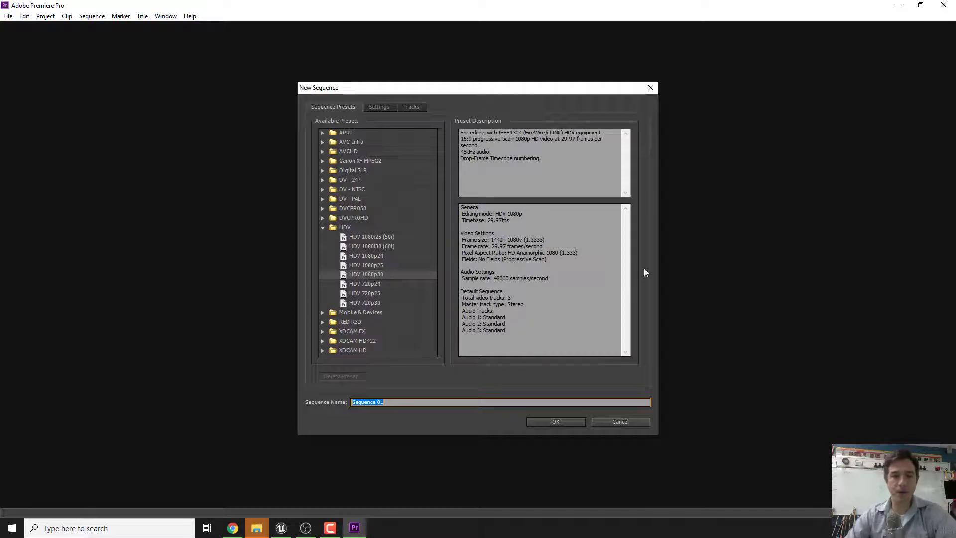
Create Sequence 01 from the HDV 1080p30 preset.
{"action": "left_click", "coordinate": [383, 275]}
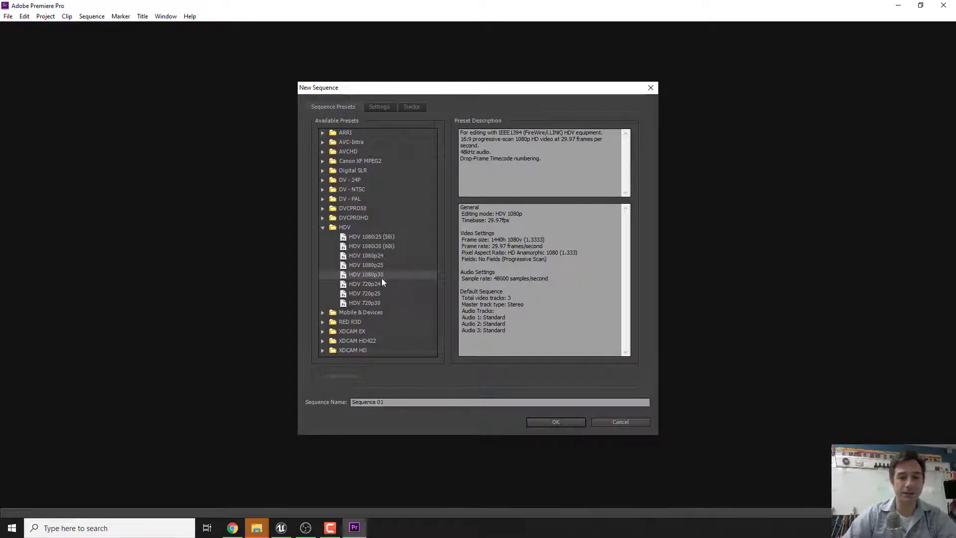
{"action": "left_click", "coordinate": [393, 402]}
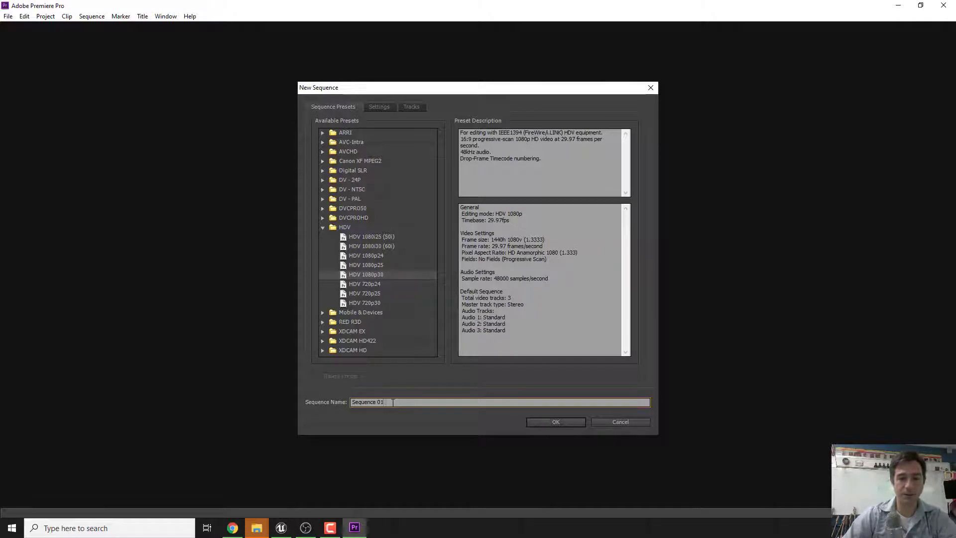
{"action": "left_click", "coordinate": [543, 422]}
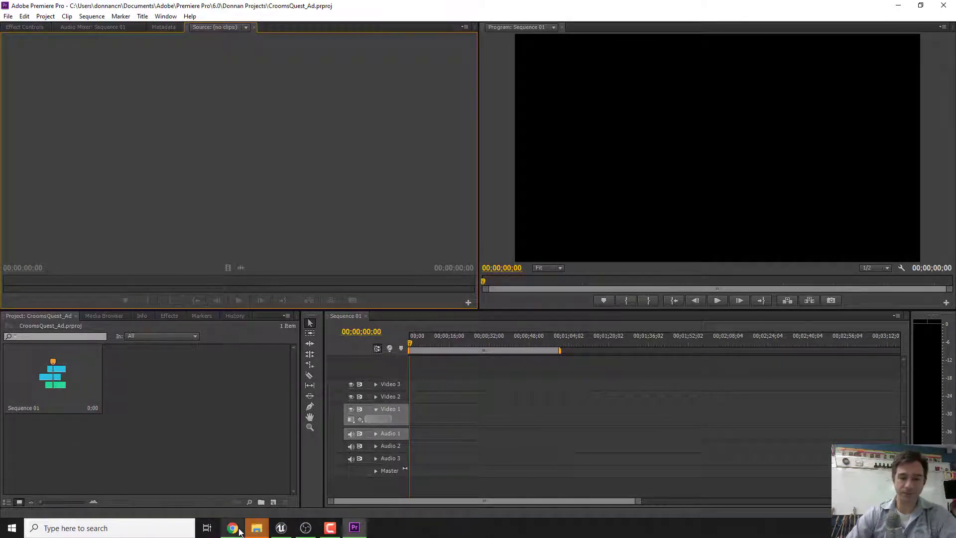
{"action": "mouse_move", "coordinate": [258, 531]}
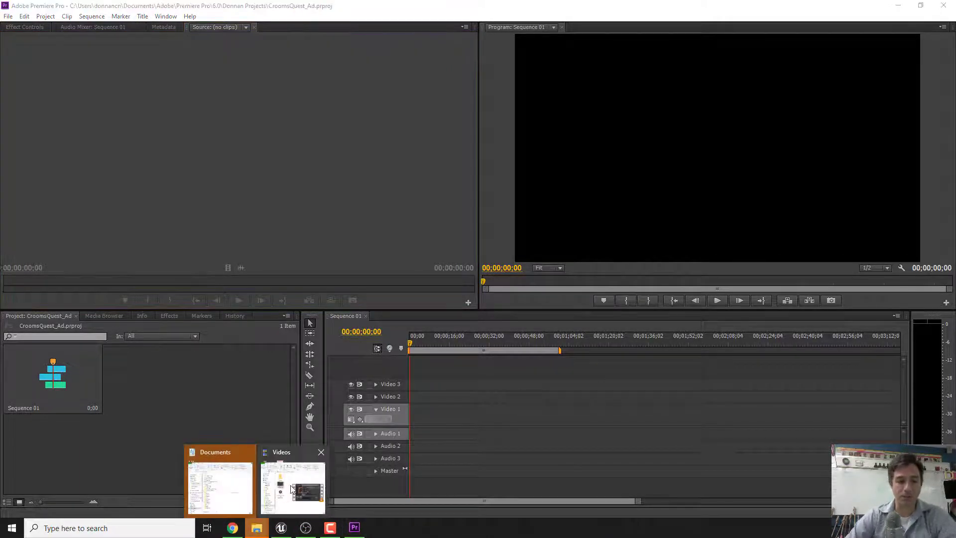
{"action": "left_click", "coordinate": [293, 488]}
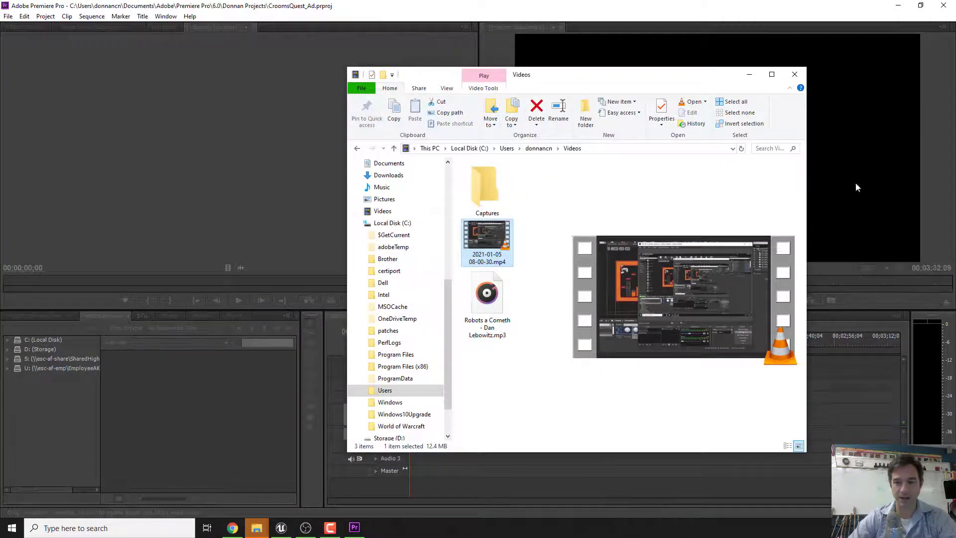
{"action": "left_click_drag", "start_coordinate": [855, 187], "coordinate": [418, 413]}
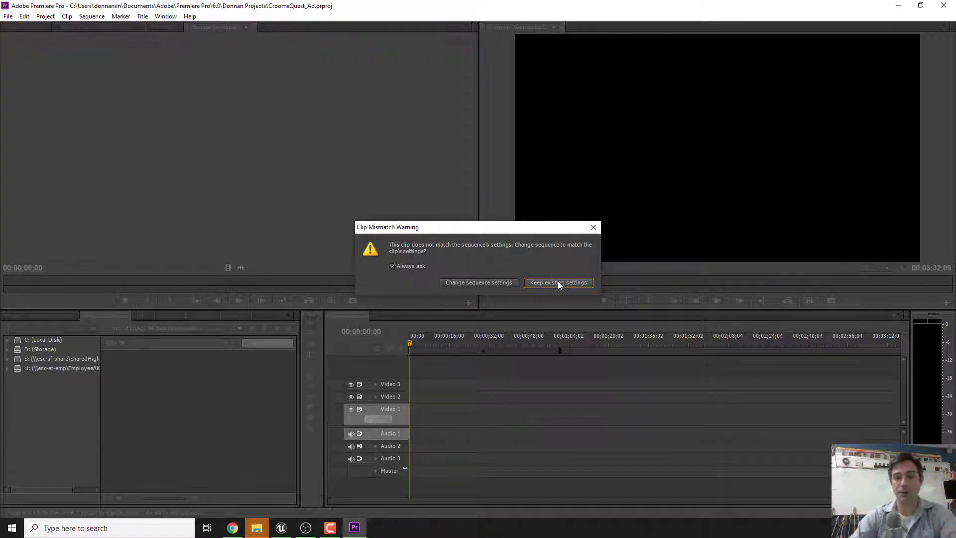
{"action": "left_click", "coordinate": [558, 282]}
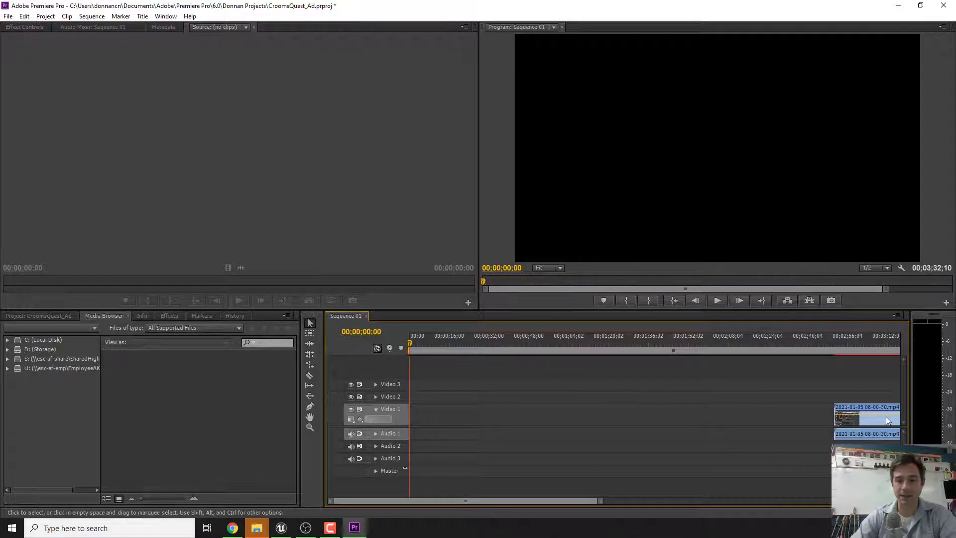
Move the clip to the sequence start, widen the Program monitor, and preview around nine seconds.
{"action": "left_click_drag", "start_coordinate": [886, 417], "coordinate": [461, 416]}
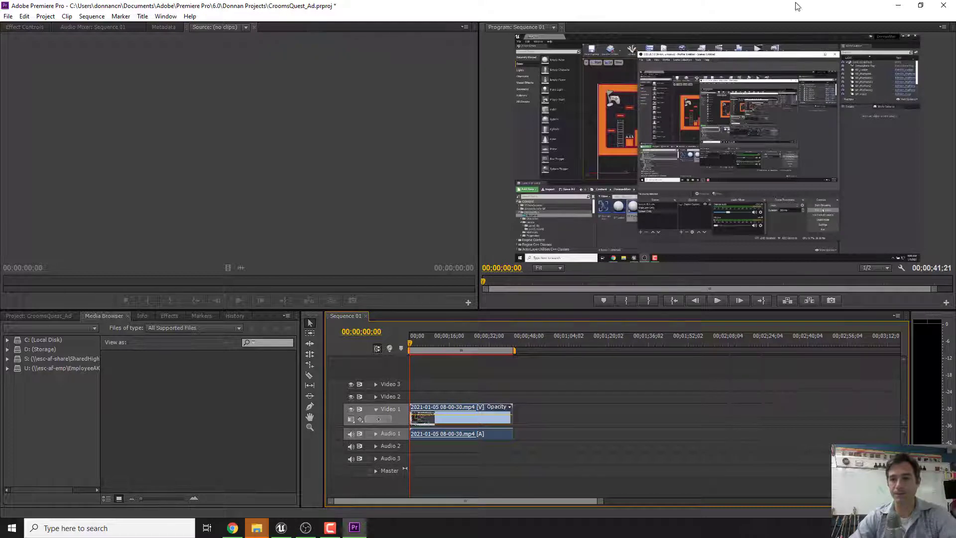
{"action": "left_click_drag", "start_coordinate": [478, 143], "coordinate": [333, 143]}
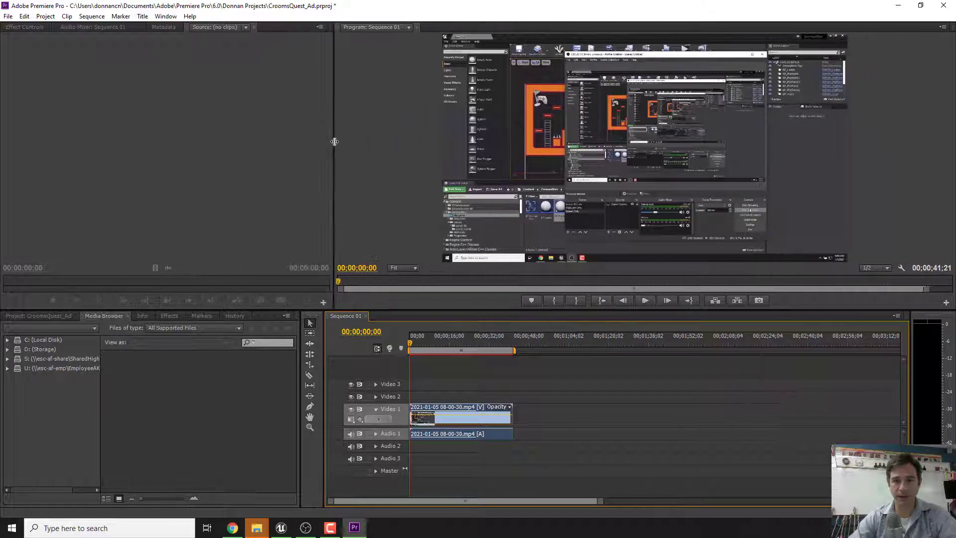
{"action": "left_click_drag", "start_coordinate": [410, 343], "coordinate": [437, 356]}
{"action": "left_click", "coordinate": [445, 347]}
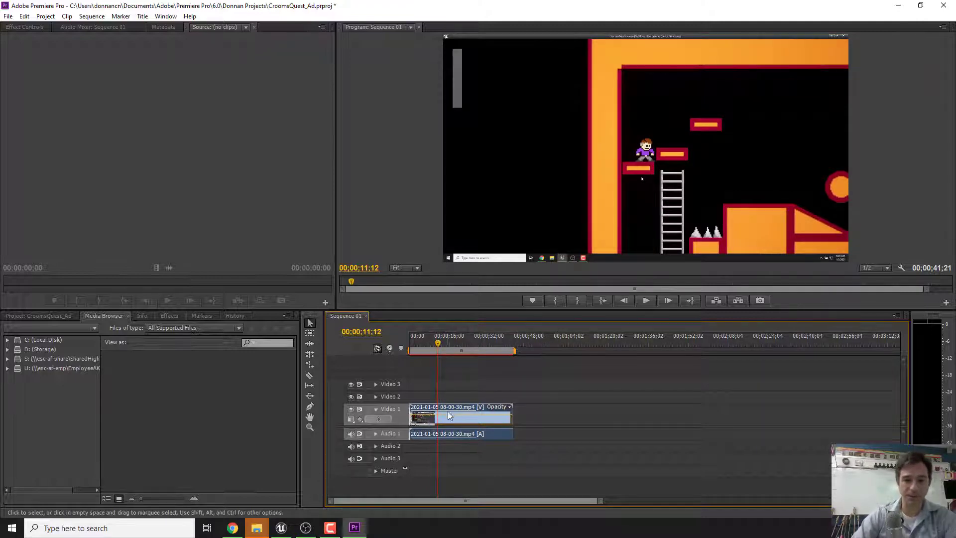
Zoom into the timeline and scrub back to about ten seconds in.
{"action": "scroll", "coordinate": [426, 429], "scroll_direction": "up", "scroll_amount": 1}
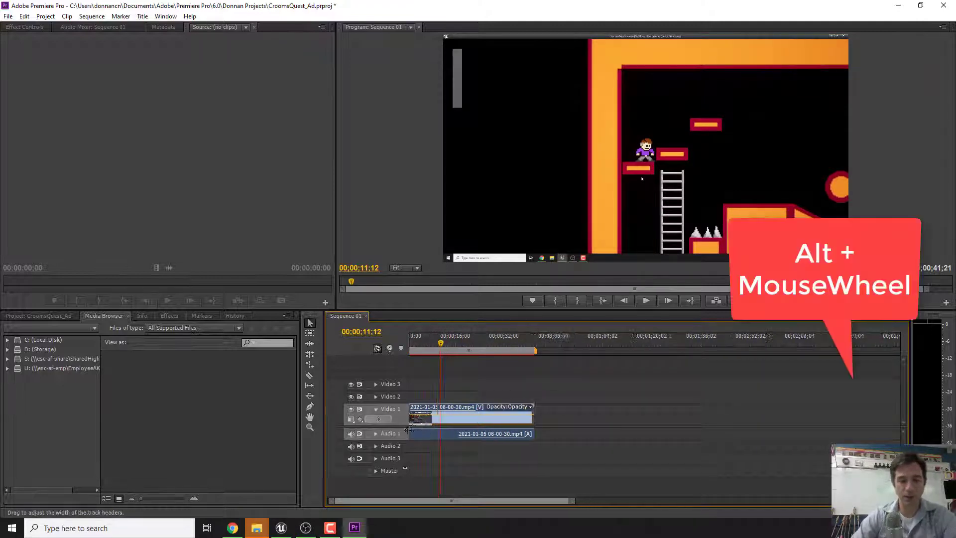
{"action": "scroll", "coordinate": [425, 429], "scroll_direction": "up", "scroll_amount": 4}
{"action": "scroll", "coordinate": [423, 427], "scroll_direction": "up", "scroll_amount": 2}
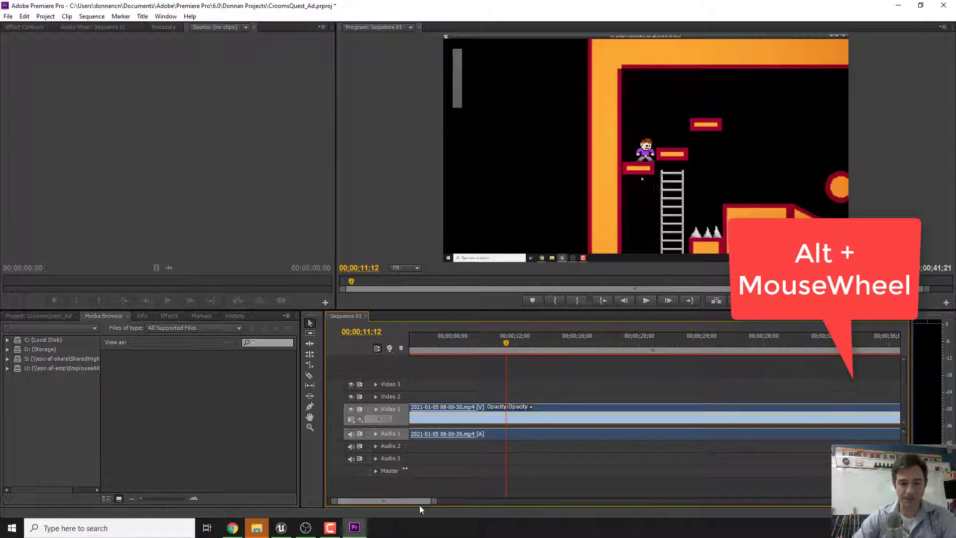
{"action": "left_click_drag", "start_coordinate": [420, 502], "coordinate": [398, 501]}
{"action": "scroll", "coordinate": [431, 503], "scroll_direction": "up", "scroll_amount": 1}
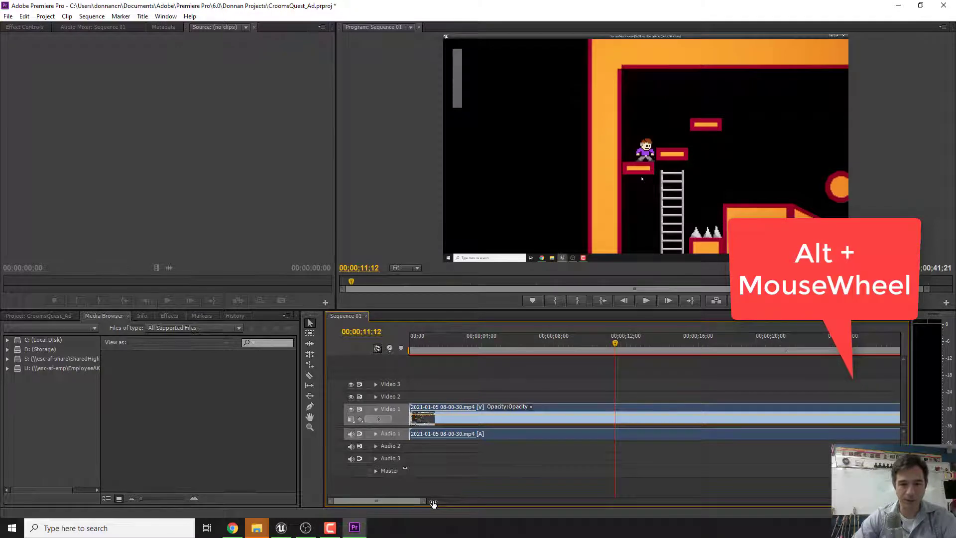
{"action": "left_click_drag", "start_coordinate": [615, 344], "coordinate": [603, 342]}
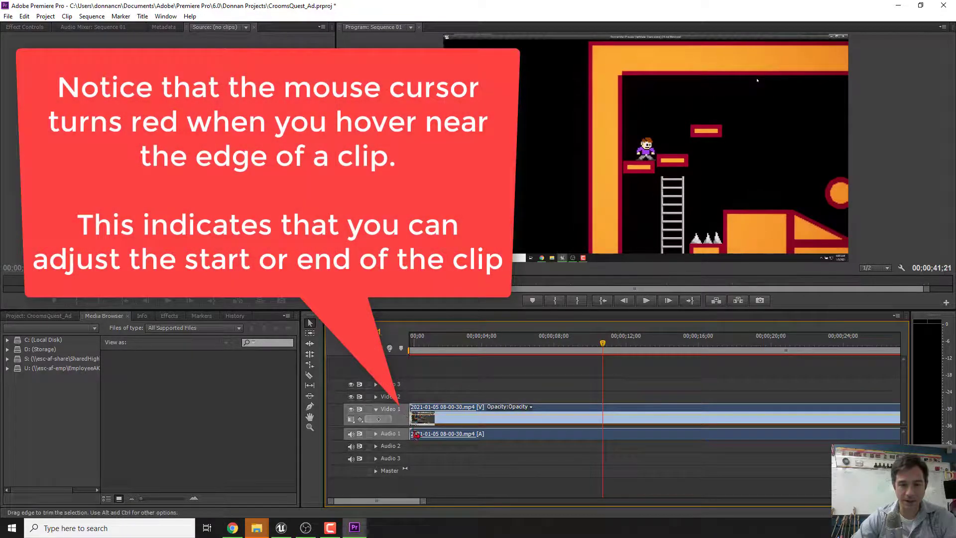
Trim the first nine seconds off the gameplay clip and move it to the sequence start.
{"action": "left_click_drag", "start_coordinate": [414, 409], "coordinate": [604, 411]}
{"action": "left_click_drag", "start_coordinate": [567, 343], "coordinate": [424, 343]}
{"action": "left_click", "coordinate": [585, 344]}
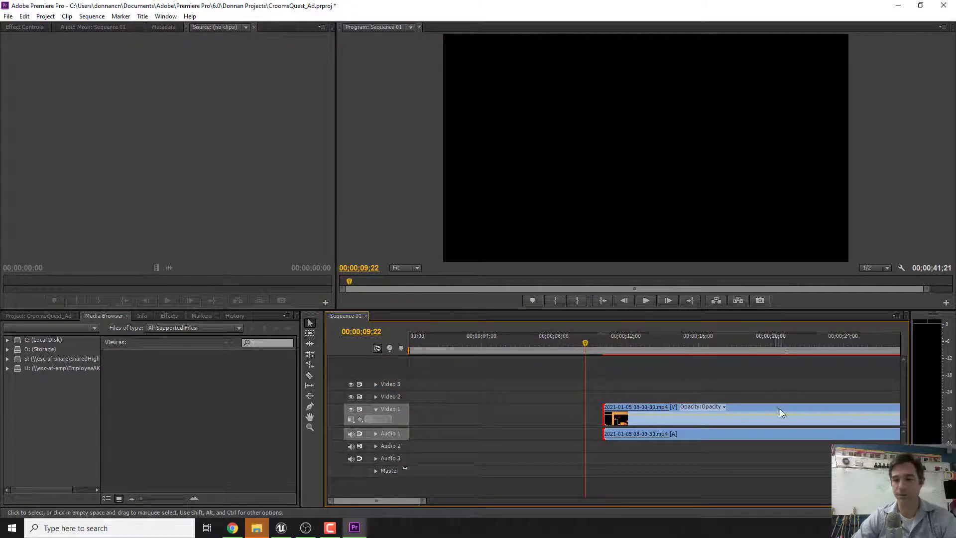
{"action": "left_click_drag", "start_coordinate": [780, 413], "coordinate": [538, 406]}
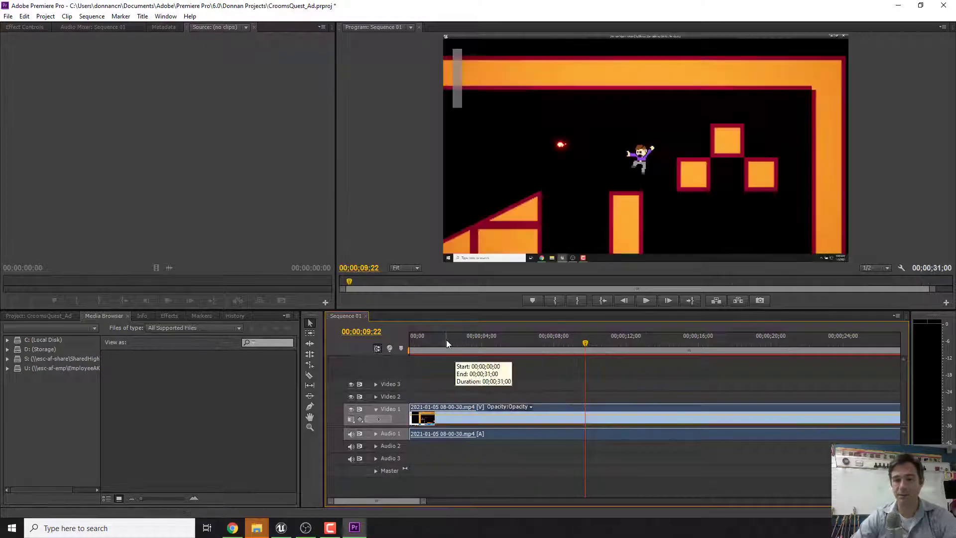
{"action": "left_click_drag", "start_coordinate": [446, 343], "coordinate": [394, 339]}
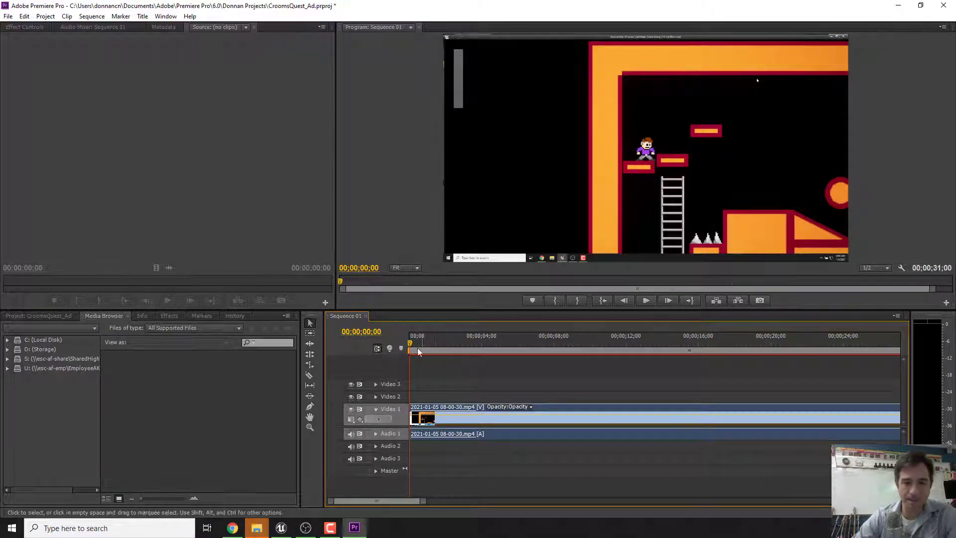
Preview the footage and trim the clip's end so the sequence ends at 00;00;22;26.
{"action": "left_click_drag", "start_coordinate": [412, 347], "coordinate": [816, 347]}
{"action": "left_click_drag", "start_coordinate": [735, 341], "coordinate": [673, 339]}
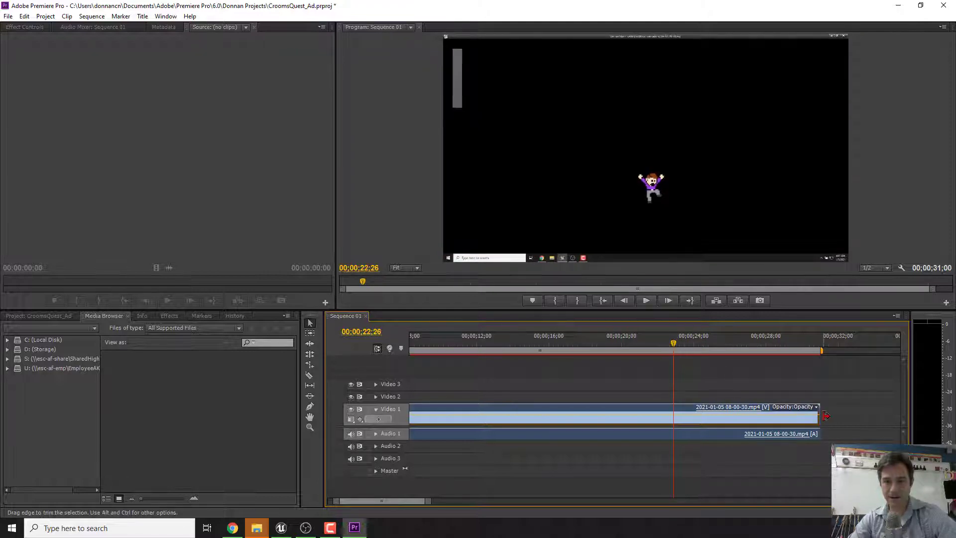
{"action": "left_click_drag", "start_coordinate": [817, 416], "coordinate": [674, 399]}
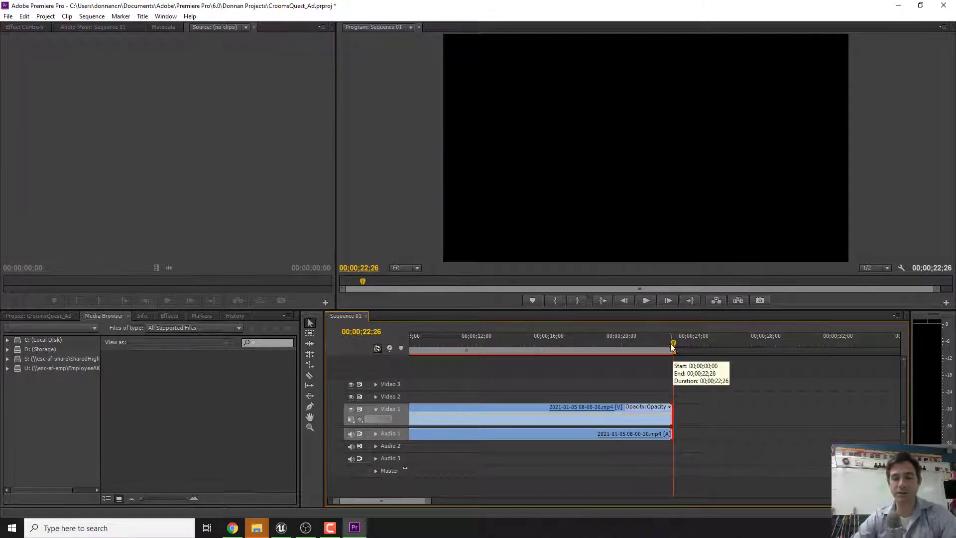
{"action": "mouse_move", "coordinate": [670, 409]}
{"action": "left_mouse_down"}
{"action": "mouse_move", "coordinate": [856, 402]}
{"action": "mouse_move", "coordinate": [673, 402]}
{"action": "left_mouse_up"}
{"action": "left_click_drag", "start_coordinate": [674, 342], "coordinate": [376, 375]}
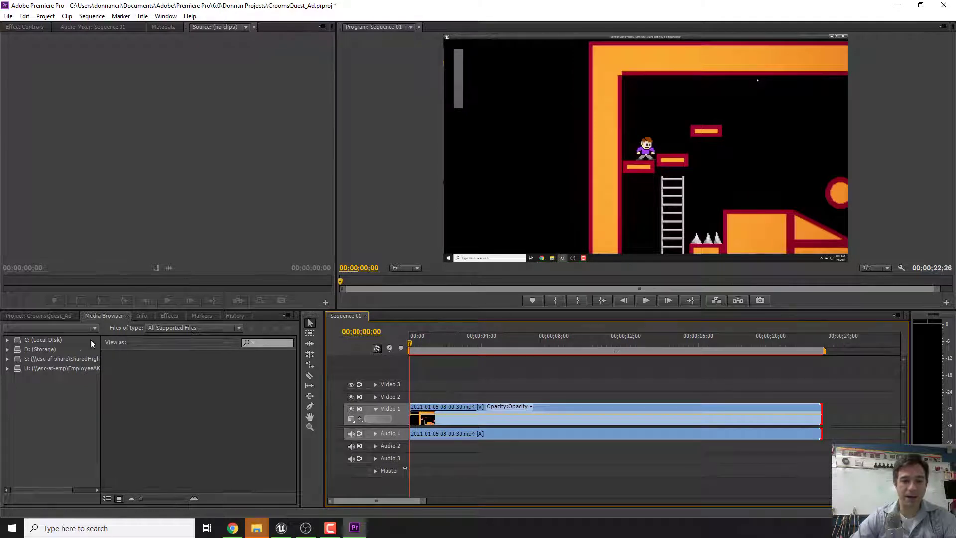
Place LAN00_Logo_Heroes_512_NoBg.png at the start of Video 2.
{"action": "left_click", "coordinate": [257, 528]}
{"action": "left_click_drag", "start_coordinate": [216, 251], "coordinate": [667, 393]}
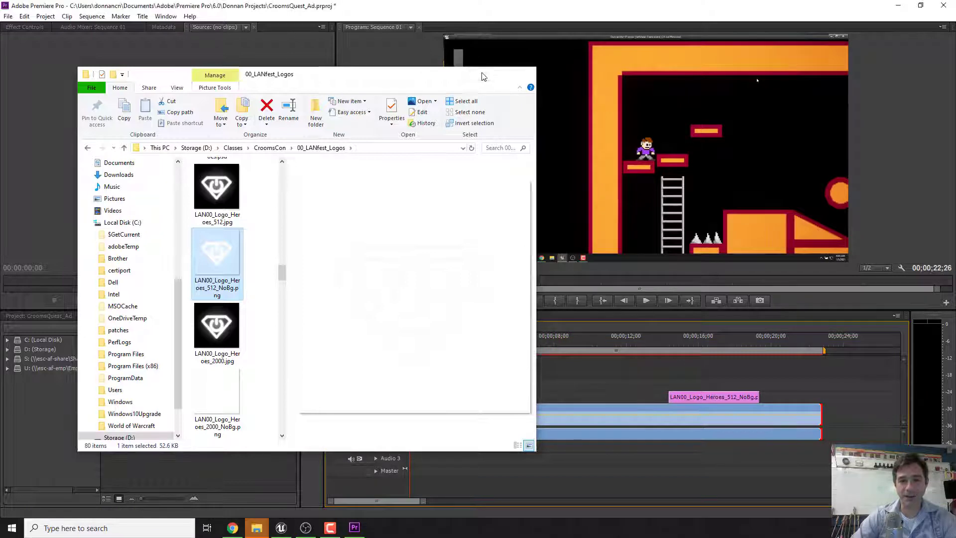
{"action": "left_click", "coordinate": [481, 75]}
{"action": "left_click_drag", "start_coordinate": [740, 395], "coordinate": [481, 397]}
{"action": "left_click_drag", "start_coordinate": [410, 338], "coordinate": [474, 357]}
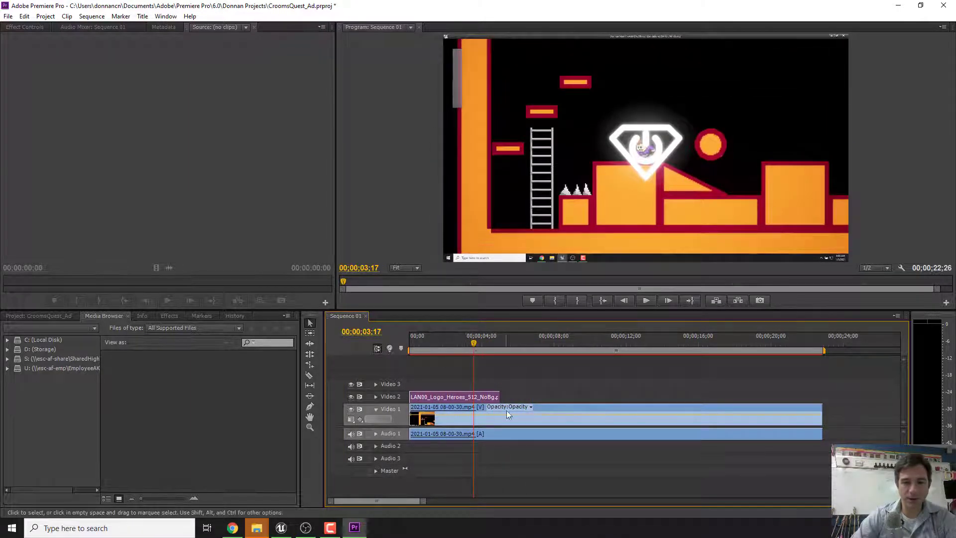
Shift the gameplay clip 3;17 later so it follows the logo.
{"action": "key", "text": "ctrl+k"}
{"action": "left_click_drag", "start_coordinate": [561, 405], "coordinate": [626, 409]}
{"action": "key", "text": "Home"}
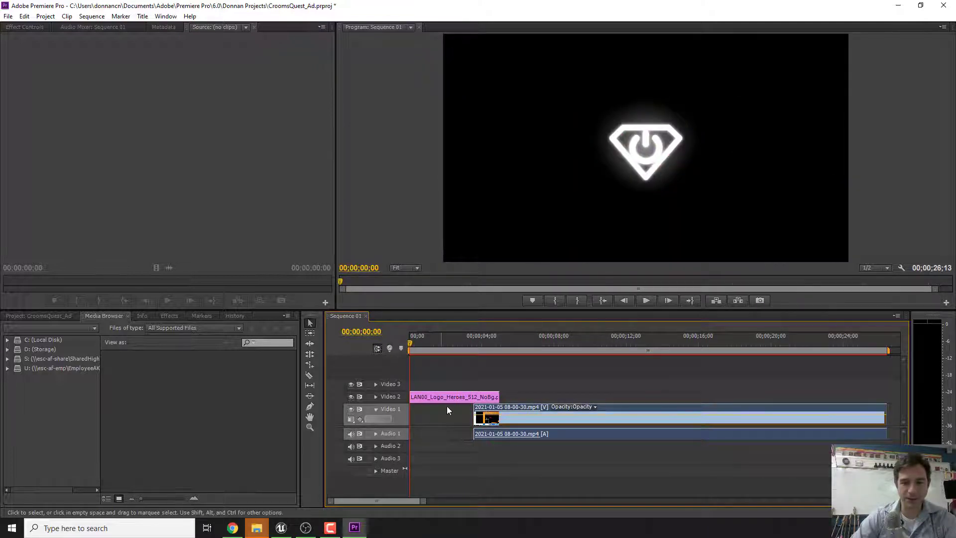
{"action": "left_click", "coordinate": [474, 411]}
{"action": "left_click", "coordinate": [599, 200]}
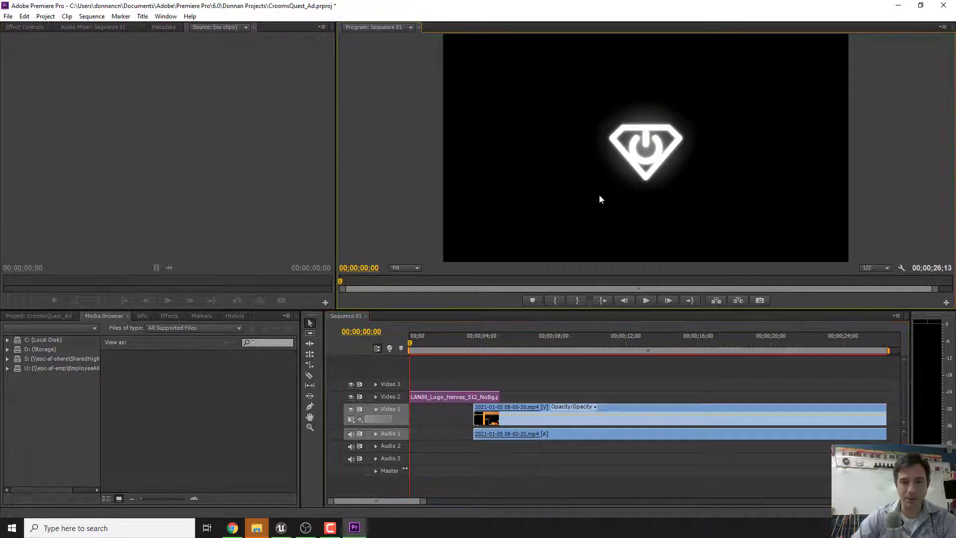
Scale the logo clip to frame size and preview the opening.
{"action": "double_click", "coordinate": [446, 396]}
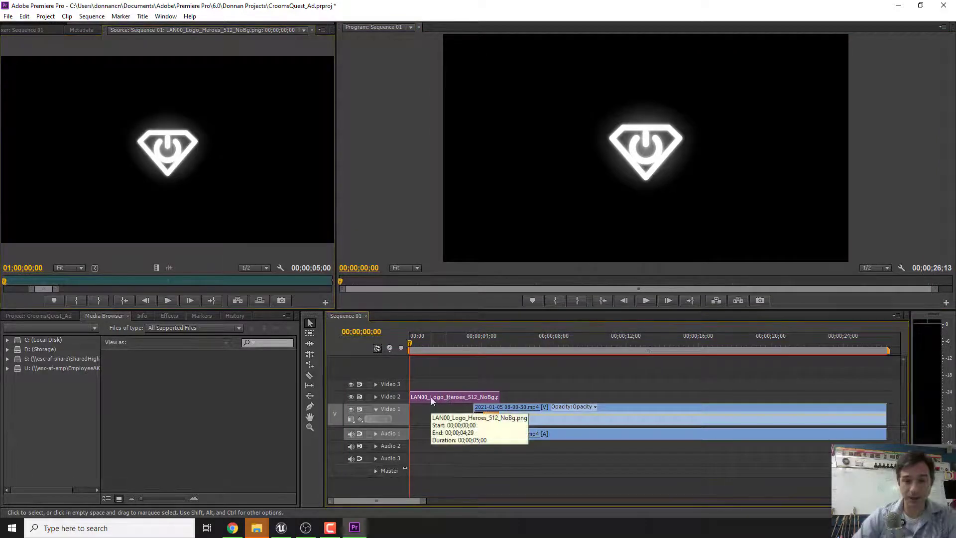
{"action": "right_click", "coordinate": [431, 396]}
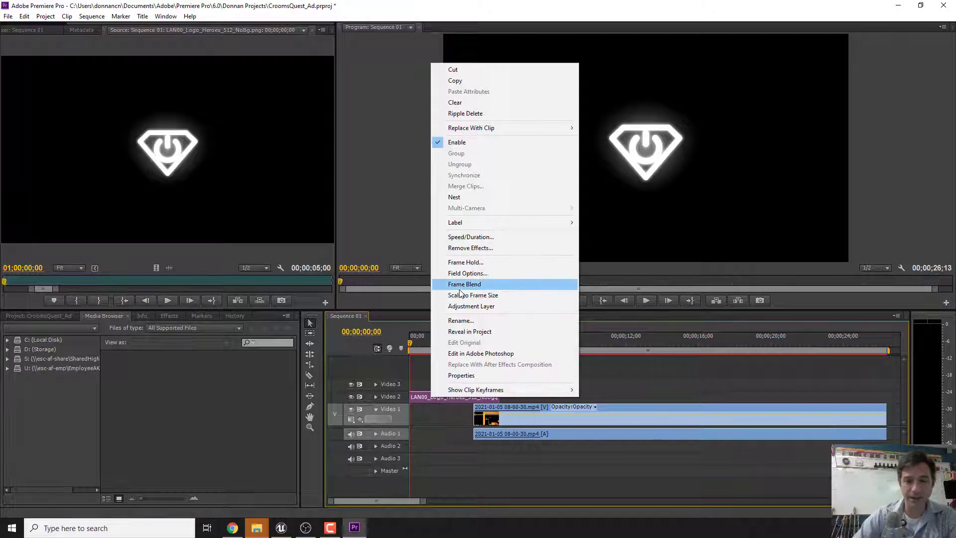
{"action": "left_click", "coordinate": [472, 296]}
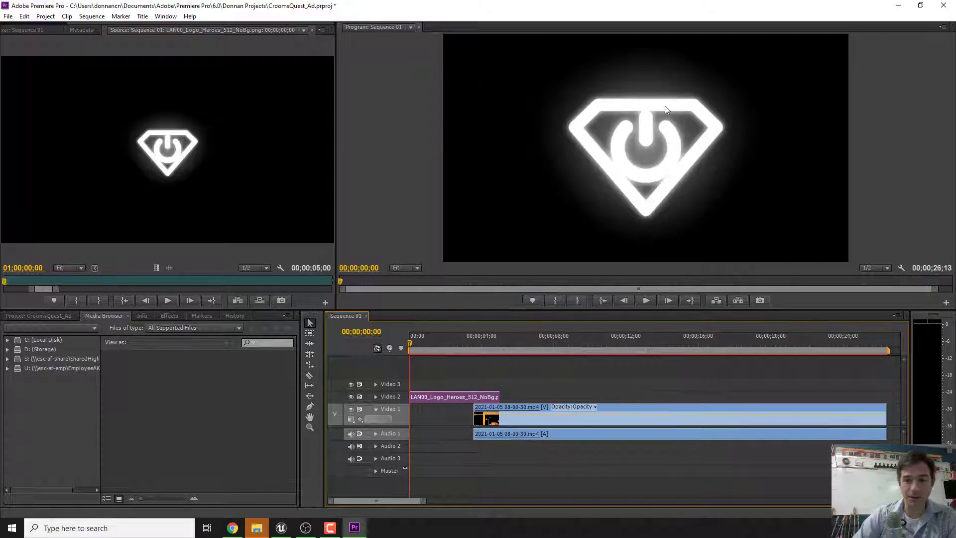
{"action": "left_click_drag", "start_coordinate": [411, 343], "coordinate": [426, 343]}
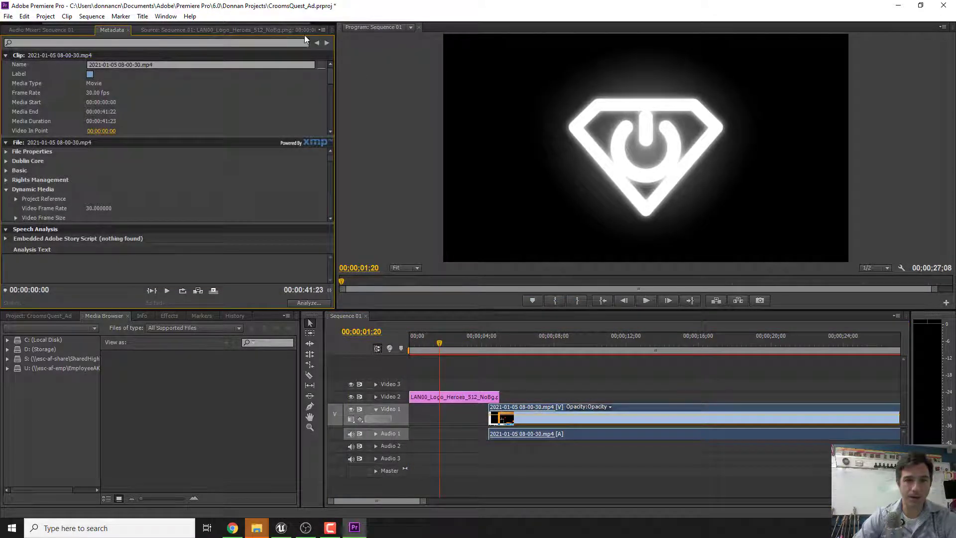
Create a new title named Title: width 1920, 30.00fps, D1/DV NTSC Widescreen 16:9 pixel aspect.
{"action": "left_click", "coordinate": [143, 17]}
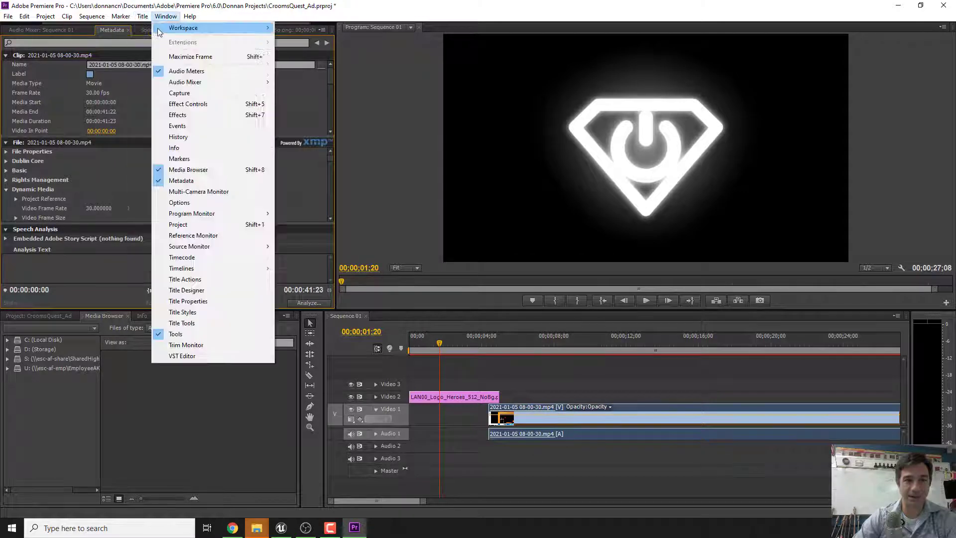
{"action": "mouse_move", "coordinate": [147, 29]}
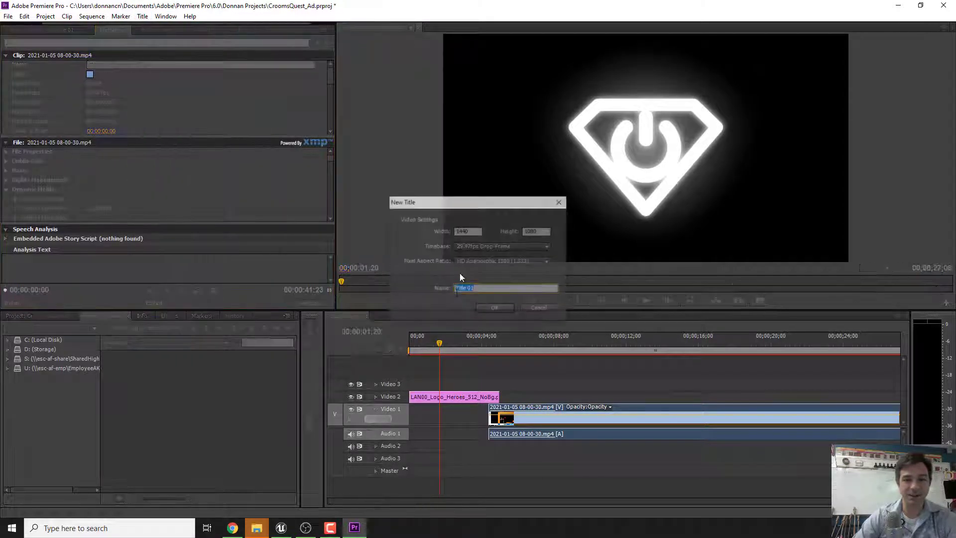
{"action": "double_click", "coordinate": [477, 231]}
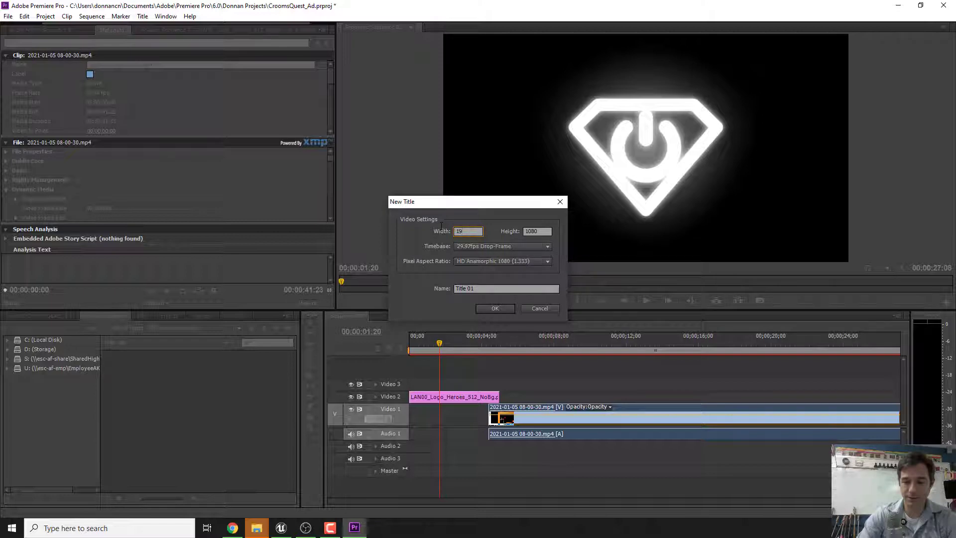
{"action": "left_click", "coordinate": [480, 246]}
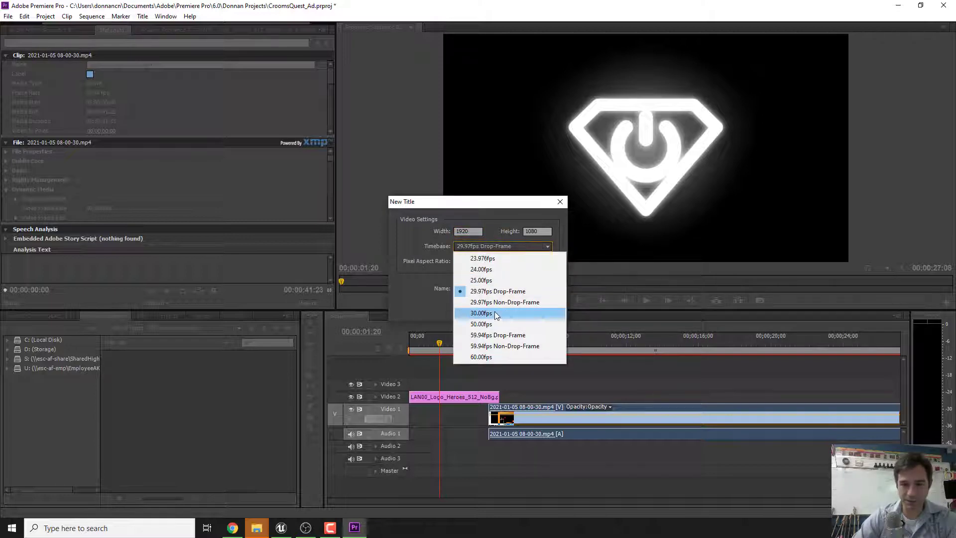
{"action": "left_click", "coordinate": [495, 313]}
{"action": "left_click", "coordinate": [496, 261]}
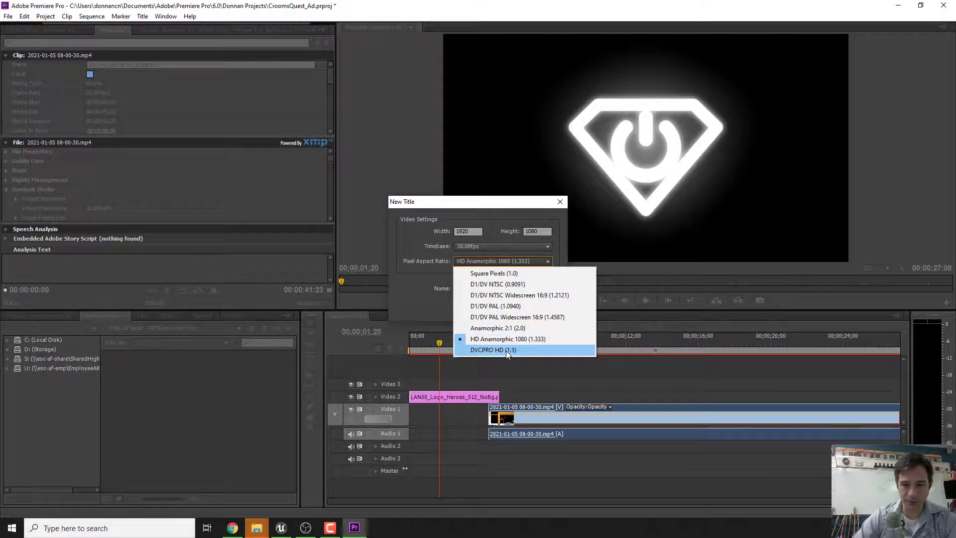
{"action": "left_click", "coordinate": [518, 296]}
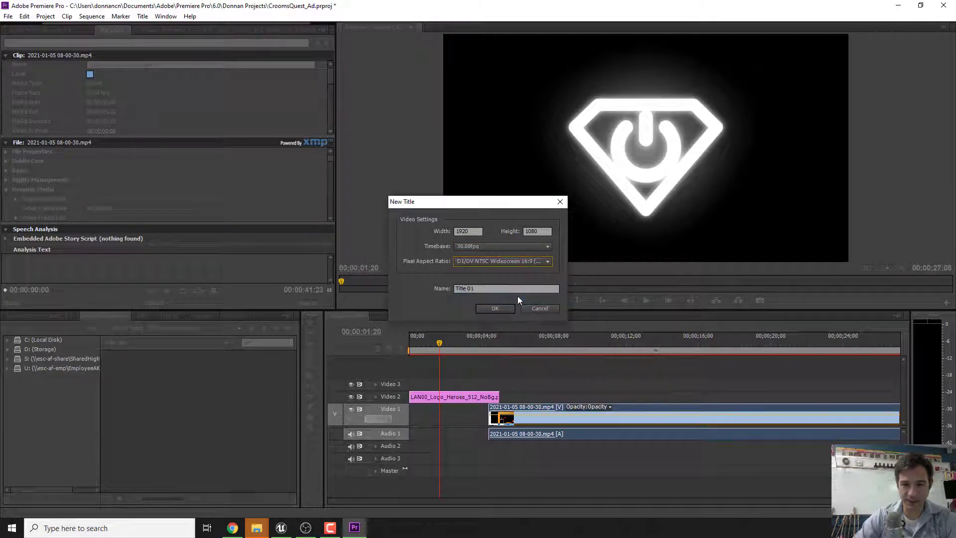
{"action": "left_click", "coordinate": [488, 290]}
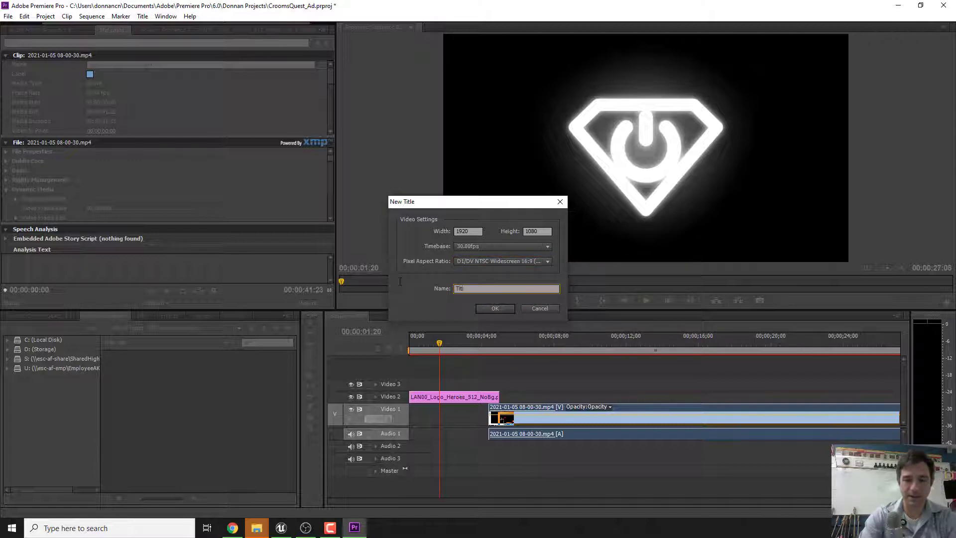
{"action": "left_click", "coordinate": [495, 309]}
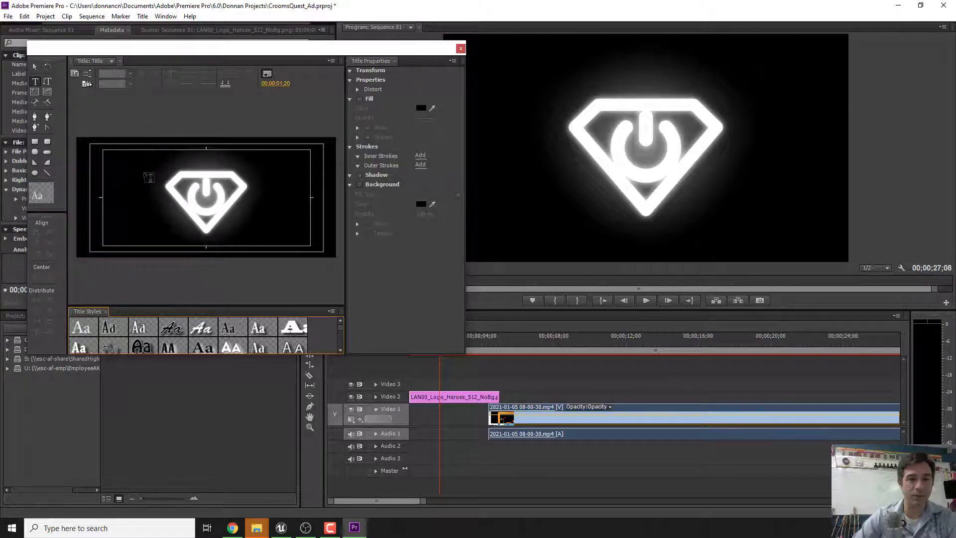
Type 'Crooms Quest' on the title canvas in Leelawadee UI, enlarged to about 186.
{"action": "left_click", "coordinate": [144, 160]}
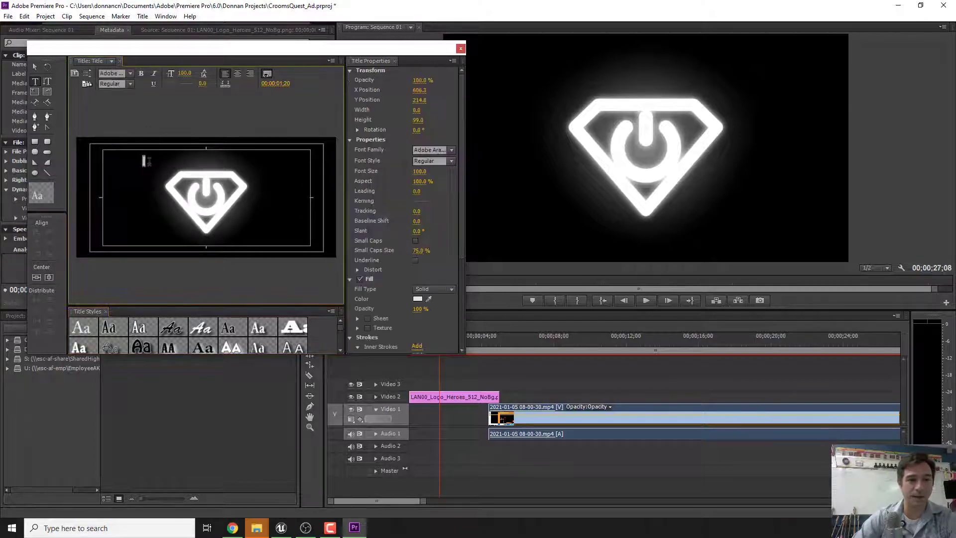
{"action": "type", "text": "Crooms Quest"}
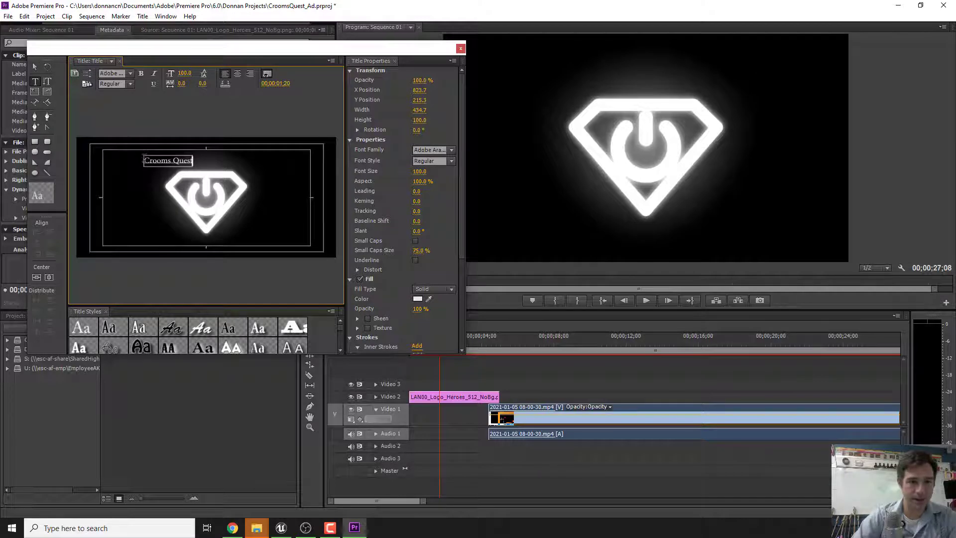
{"action": "left_click_drag", "start_coordinate": [144, 159], "coordinate": [211, 158]}
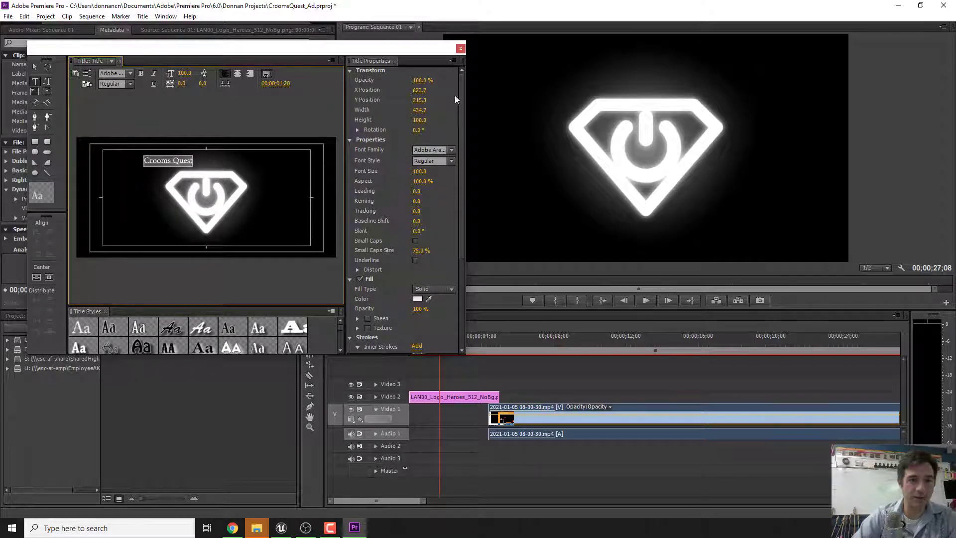
{"action": "left_click", "coordinate": [451, 150]}
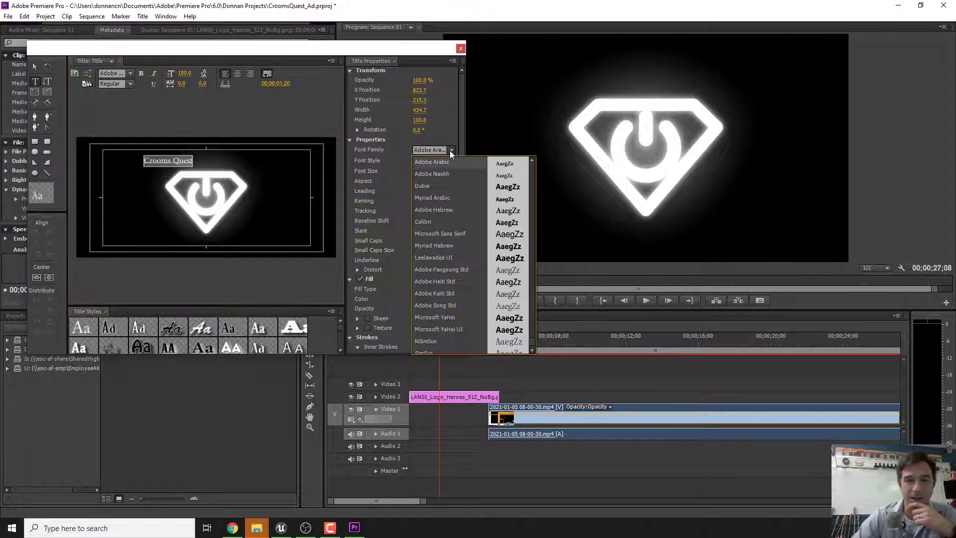
{"action": "left_click", "coordinate": [466, 257]}
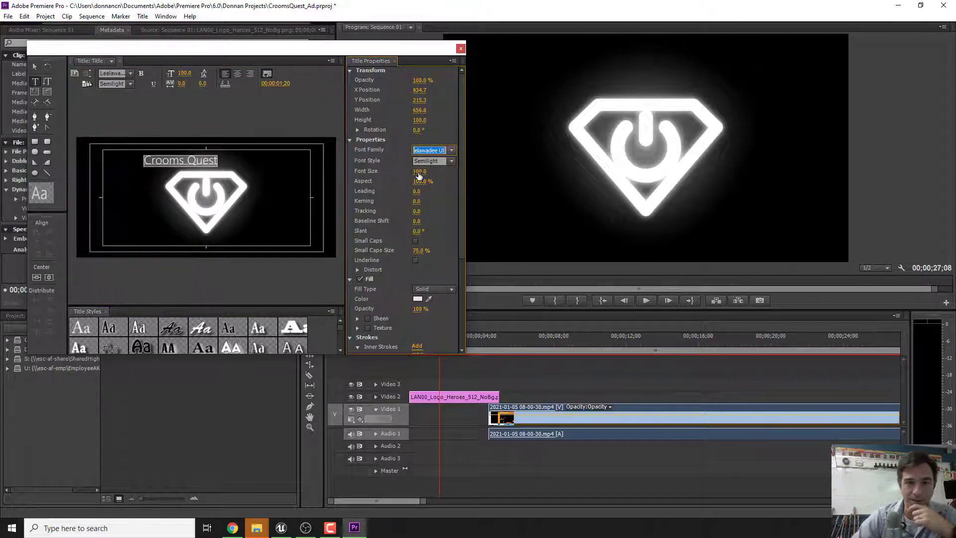
{"action": "left_click_drag", "start_coordinate": [419, 171], "coordinate": [428, 139]}
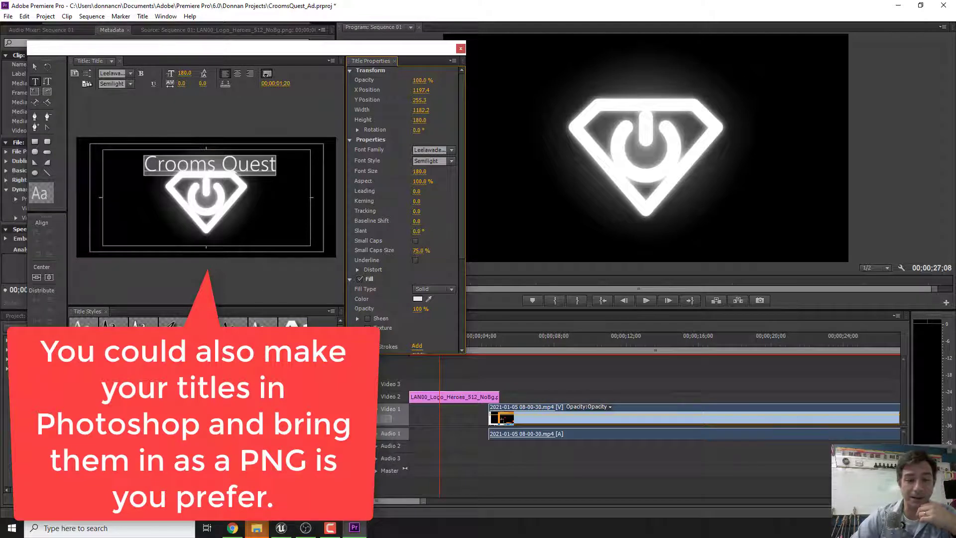
Try several title styles, settle on orange Lithos lettering, and slide the text left.
{"action": "left_click", "coordinate": [142, 326]}
{"action": "left_click", "coordinate": [168, 326]}
{"action": "left_click", "coordinate": [211, 326]}
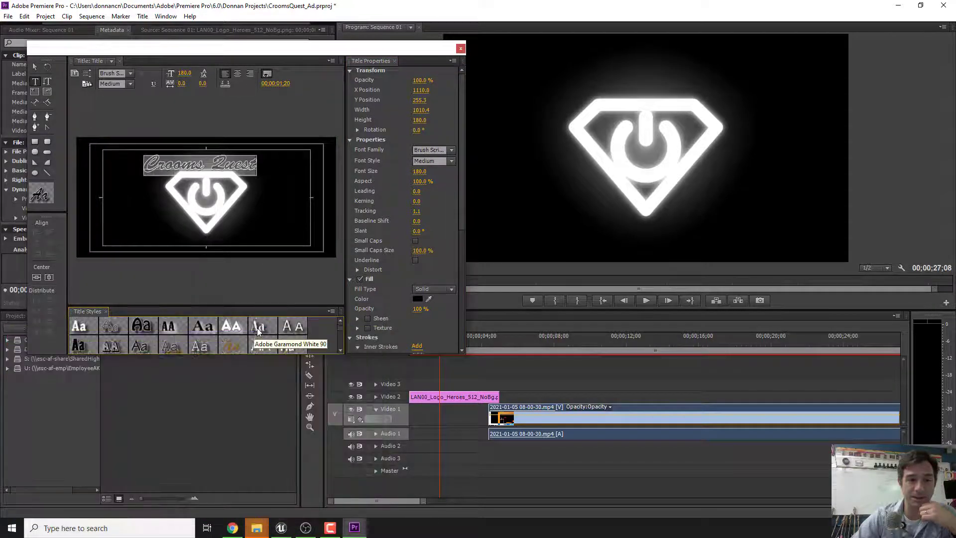
{"action": "scroll", "coordinate": [225, 333], "scroll_direction": "down", "scroll_amount": 3}
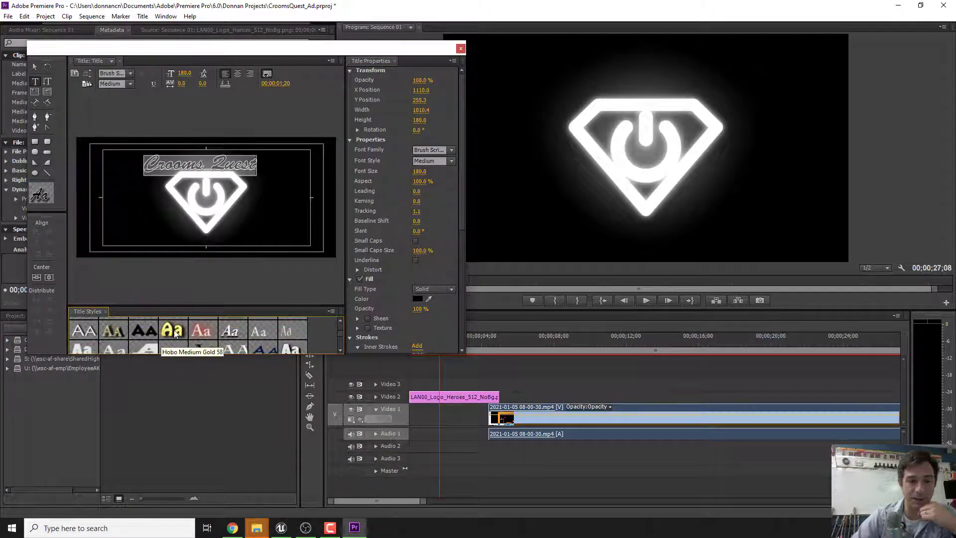
{"action": "left_click", "coordinate": [174, 332]}
{"action": "left_click", "coordinate": [208, 331]}
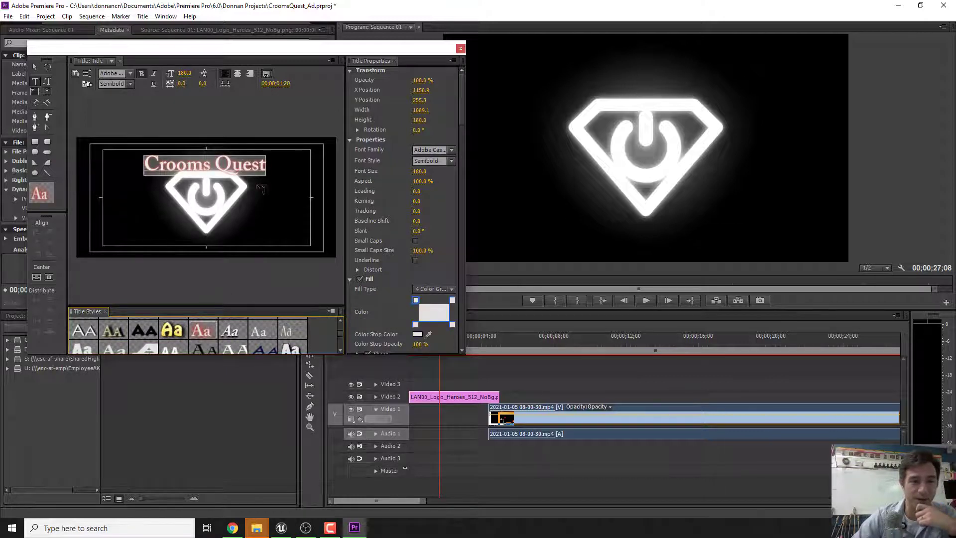
{"action": "scroll", "coordinate": [209, 333], "scroll_direction": "down", "scroll_amount": 2}
{"action": "left_click", "coordinate": [263, 333]}
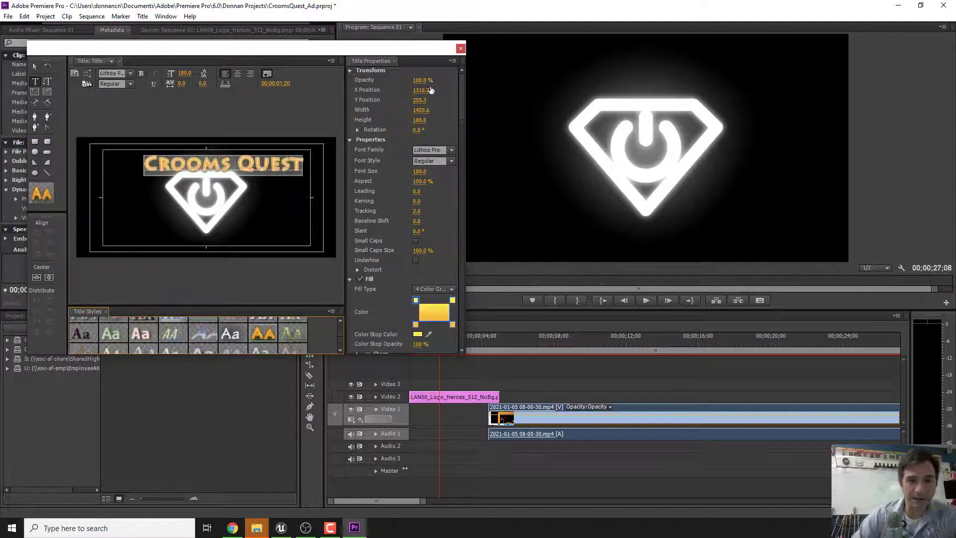
{"action": "left_click_drag", "start_coordinate": [422, 94], "coordinate": [346, 95]}
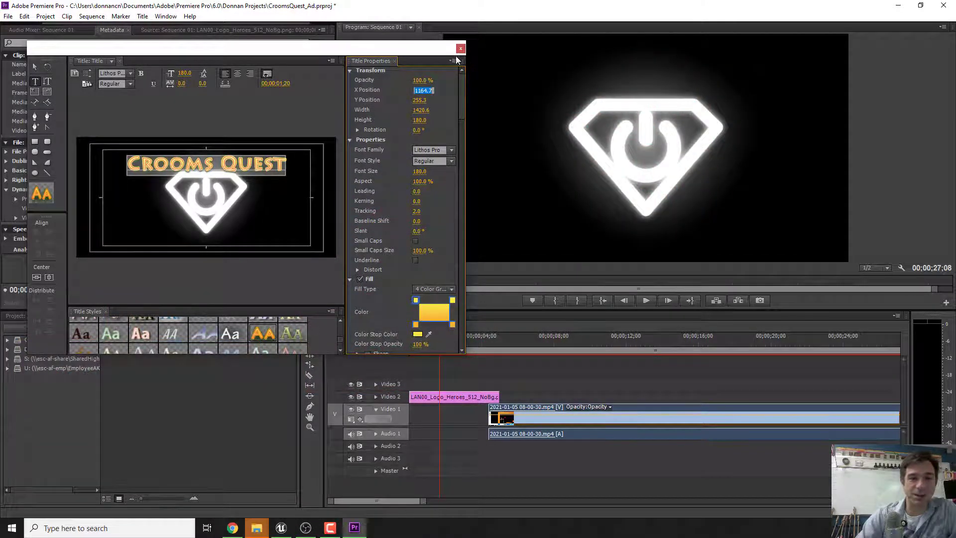
Place the Crooms Quest Title clip on Video 3 at 00;00, directly above the five-second logo clip.
{"action": "left_click", "coordinate": [461, 49]}
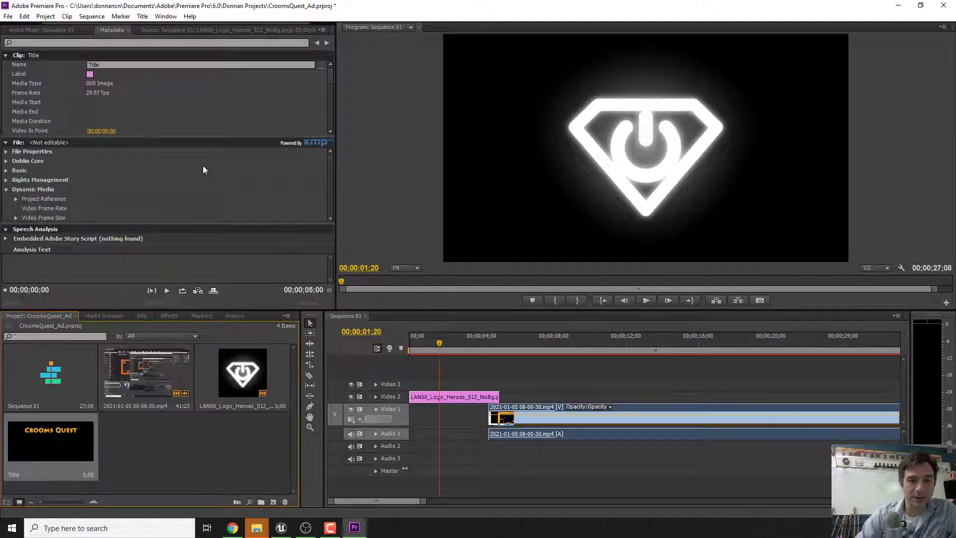
{"action": "left_click", "coordinate": [133, 449]}
{"action": "left_click", "coordinate": [79, 454]}
{"action": "left_click_drag", "start_coordinate": [253, 448], "coordinate": [453, 391]}
{"action": "left_click_drag", "start_coordinate": [439, 342], "coordinate": [466, 344]}
{"action": "left_click_drag", "start_coordinate": [509, 383], "coordinate": [473, 387]}
{"action": "left_click_drag", "start_coordinate": [465, 342], "coordinate": [581, 364]}
{"action": "left_click", "coordinate": [71, 446]}
Duplicate the Title item and open the resulting Title Copy in the Titler.
{"action": "right_click", "coordinate": [71, 447]}
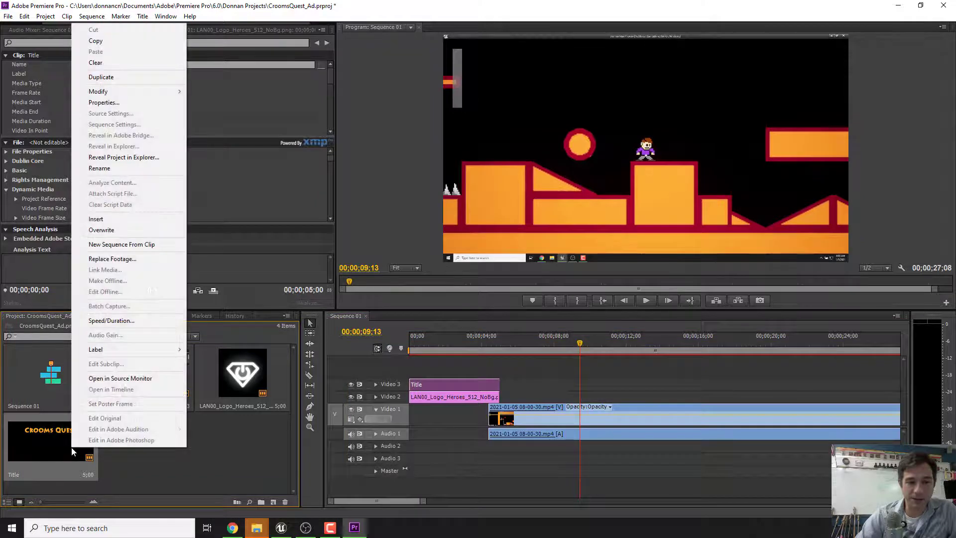
{"action": "left_click", "coordinate": [102, 77]}
{"action": "double_click", "coordinate": [150, 437]}
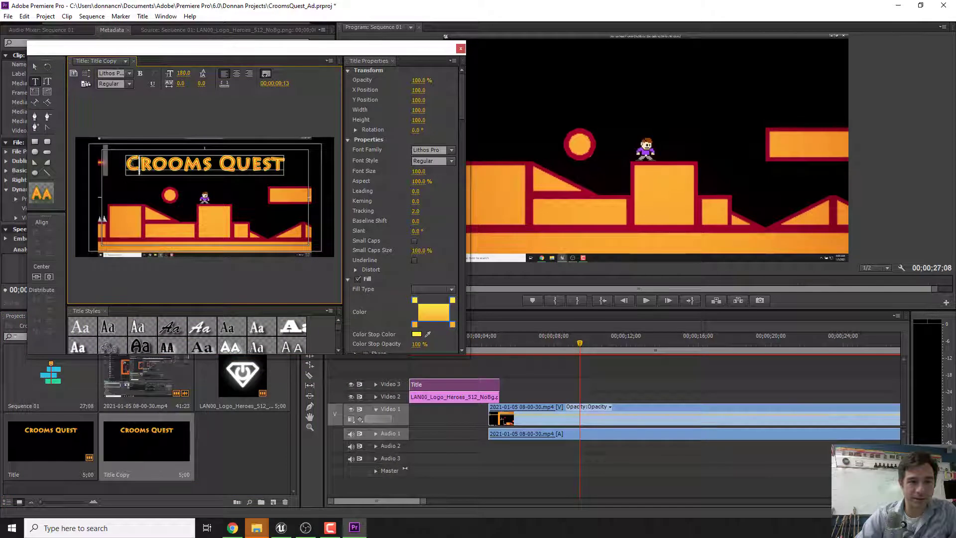
Replace the copy's text with AWESOME FEATURES! on two lines and close the Titler.
{"action": "key", "text": "ctrl+a"}
{"action": "type", "text": "A"}
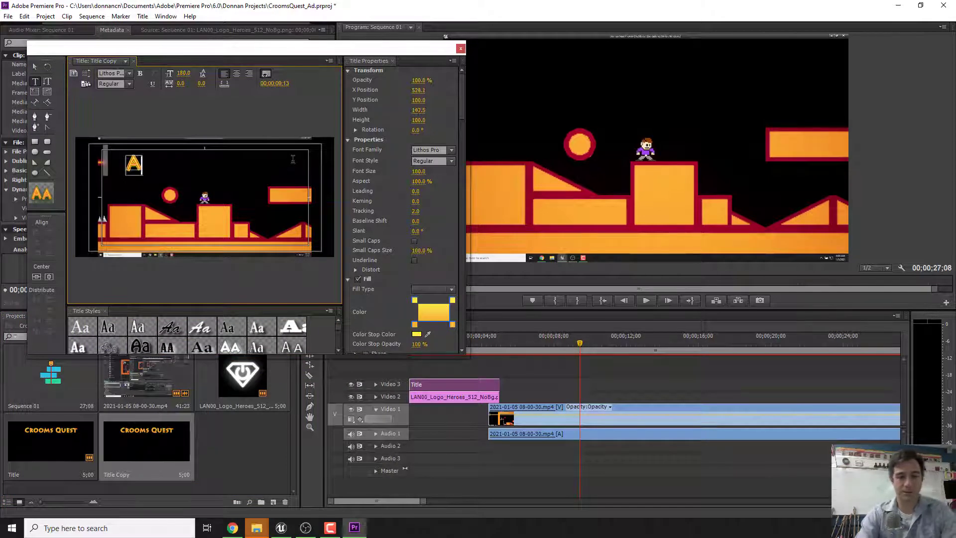
{"action": "type", "text": "WESOME"}
{"action": "key", "text": "Return"}
{"action": "type", "text": "FEATURES!"}
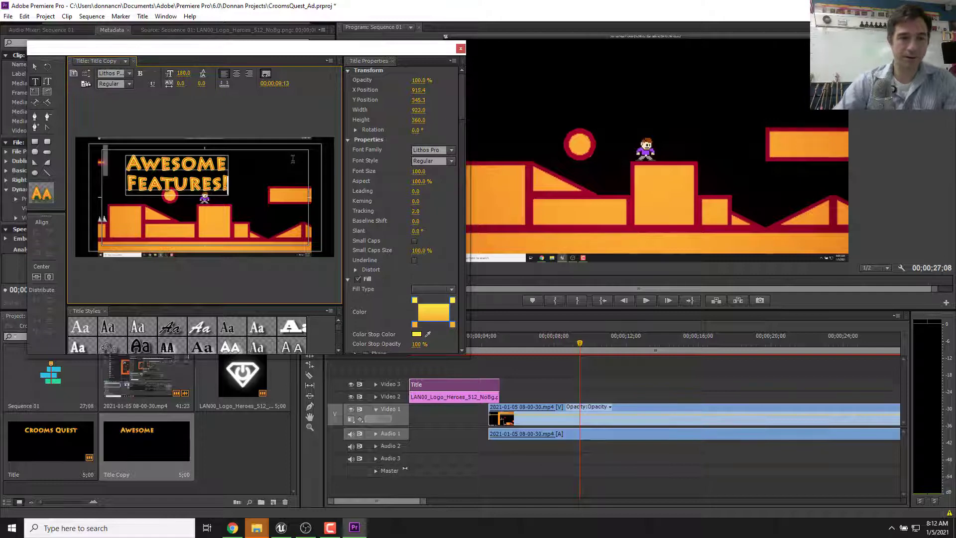
{"action": "left_click", "coordinate": [241, 447]}
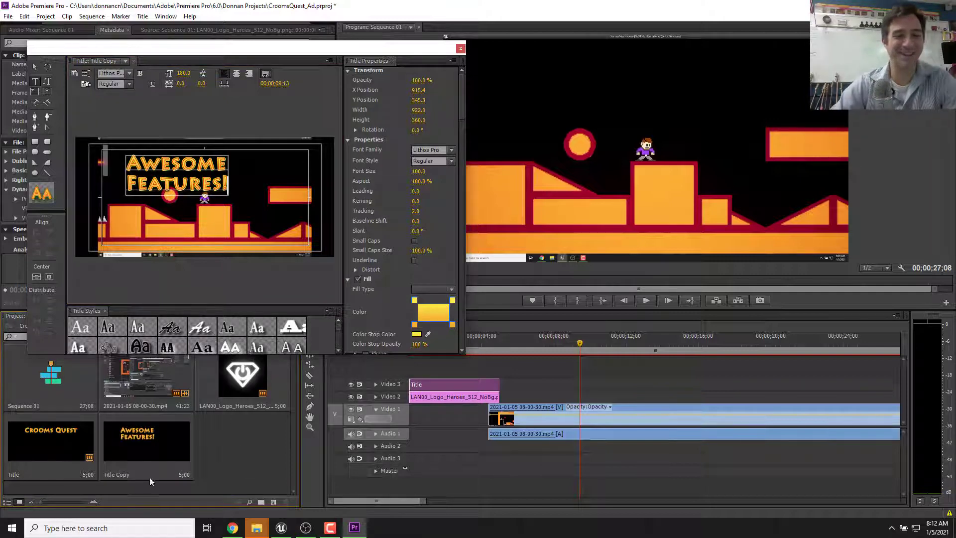
{"action": "left_click", "coordinate": [153, 417]}
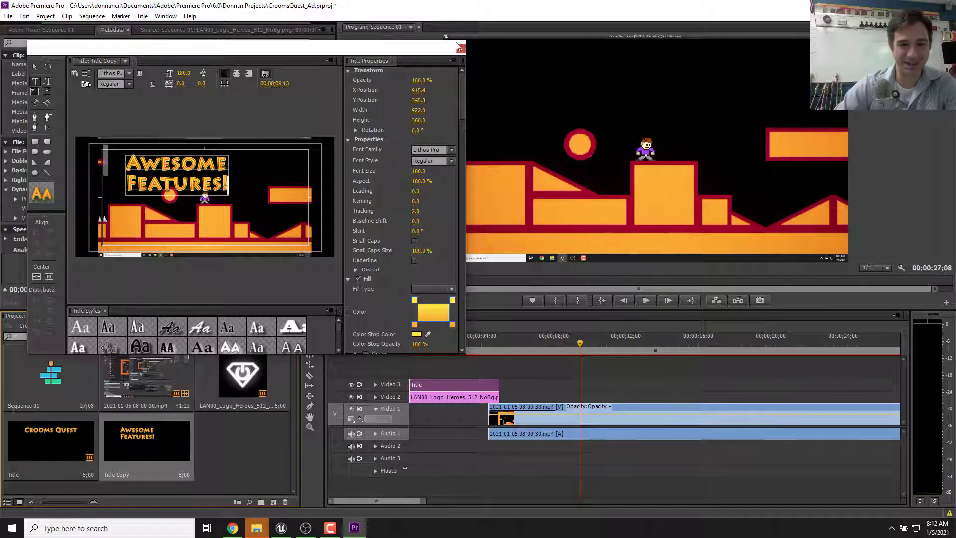
{"action": "left_click", "coordinate": [460, 47]}
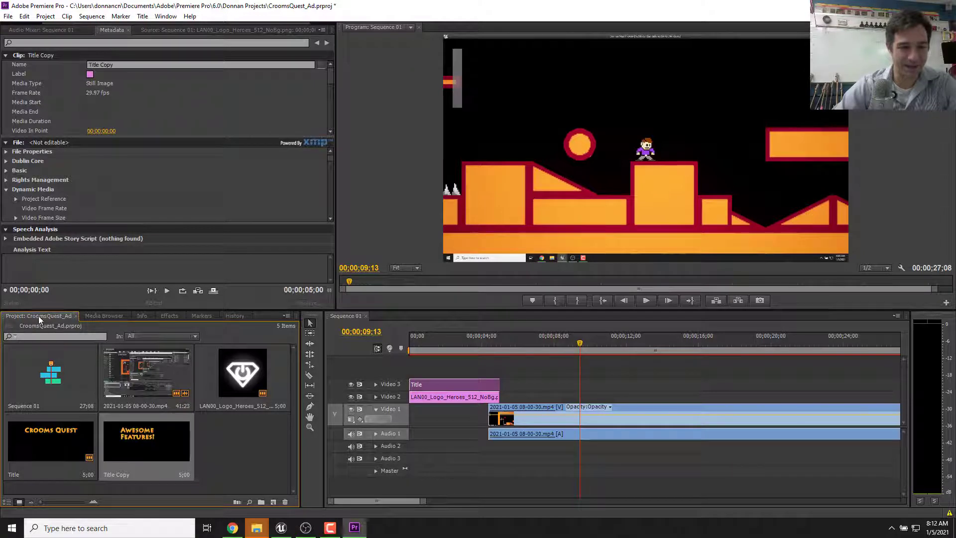
Put Title Copy on Video 2 over the gameplay footage, moved to around 13 seconds.
{"action": "left_click_drag", "start_coordinate": [149, 419], "coordinate": [606, 369]}
{"action": "left_click_drag", "start_coordinate": [151, 449], "coordinate": [519, 396]}
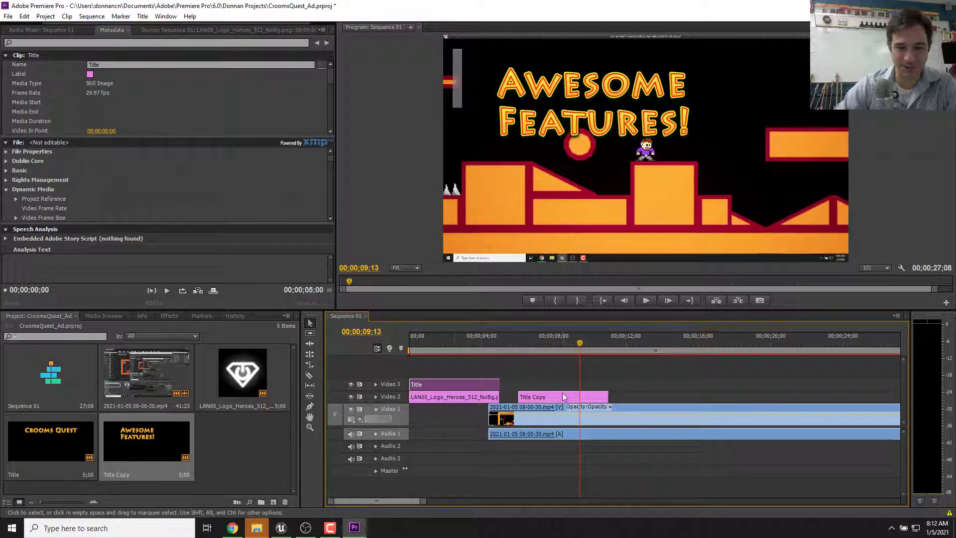
{"action": "left_click_drag", "start_coordinate": [593, 398], "coordinate": [726, 398]}
{"action": "left_click_drag", "start_coordinate": [579, 342], "coordinate": [688, 344]}
{"action": "left_click", "coordinate": [684, 420]}
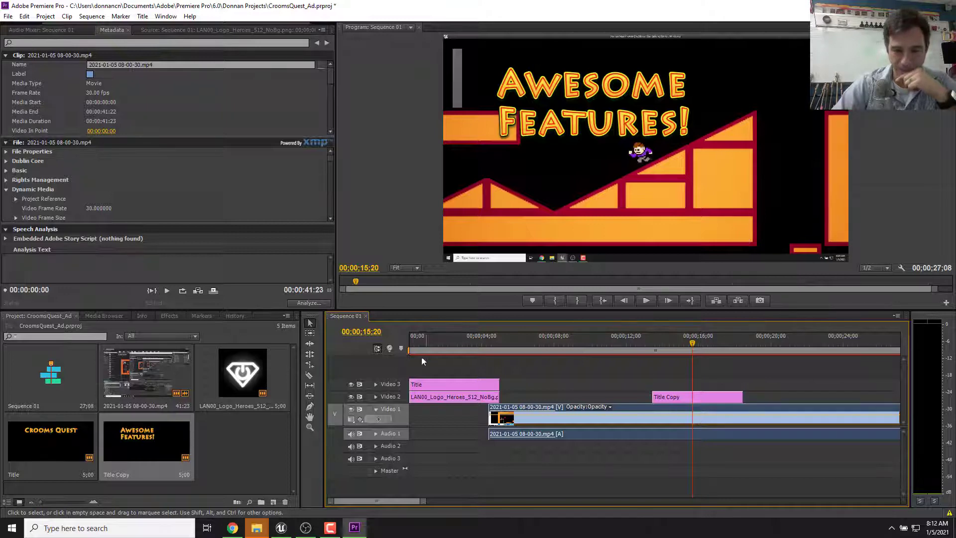
Split the gameplay clip at 15;20, open a gap after it, and trim Title Copy's start into it.
{"action": "left_click", "coordinate": [627, 465]}
{"action": "left_click", "coordinate": [633, 413]}
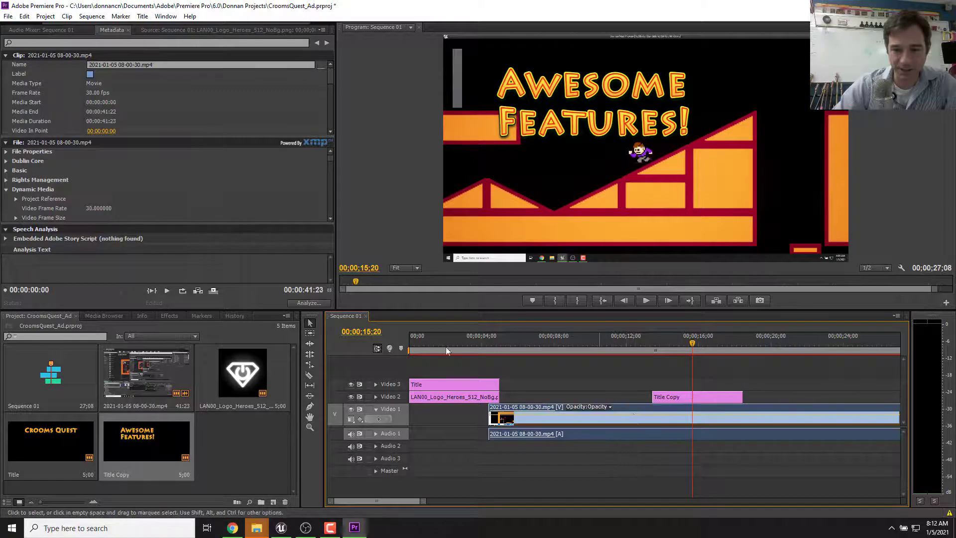
{"action": "left_click", "coordinate": [309, 375]}
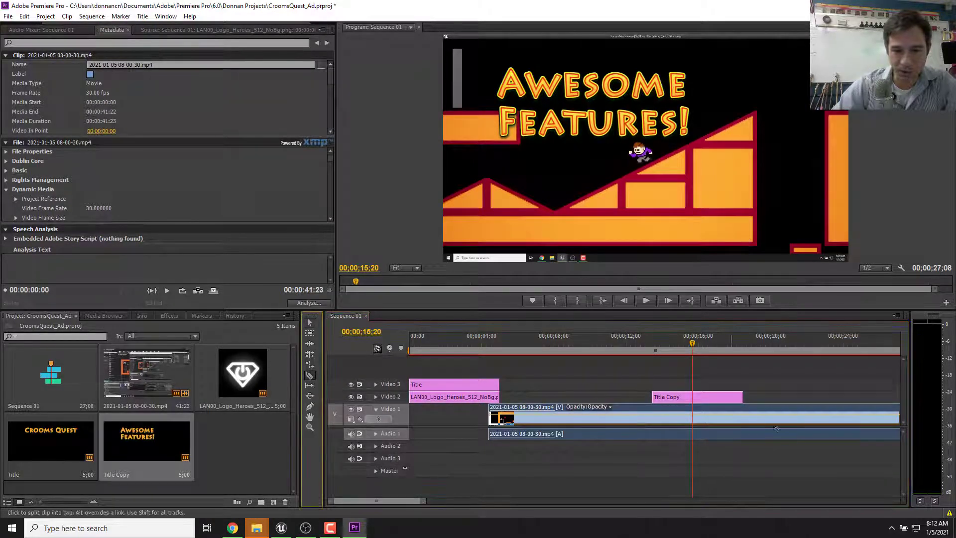
{"action": "left_click", "coordinate": [695, 416]}
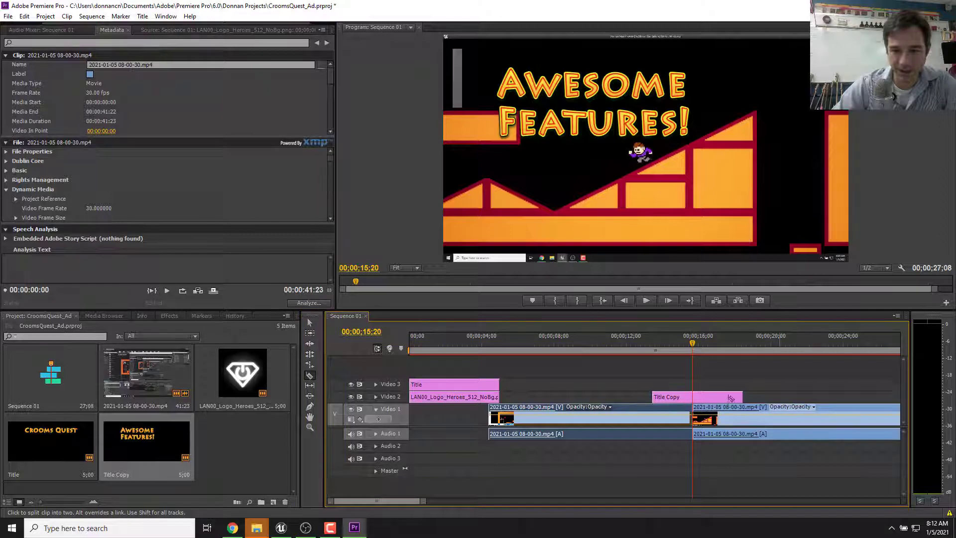
{"action": "left_click", "coordinate": [310, 325]}
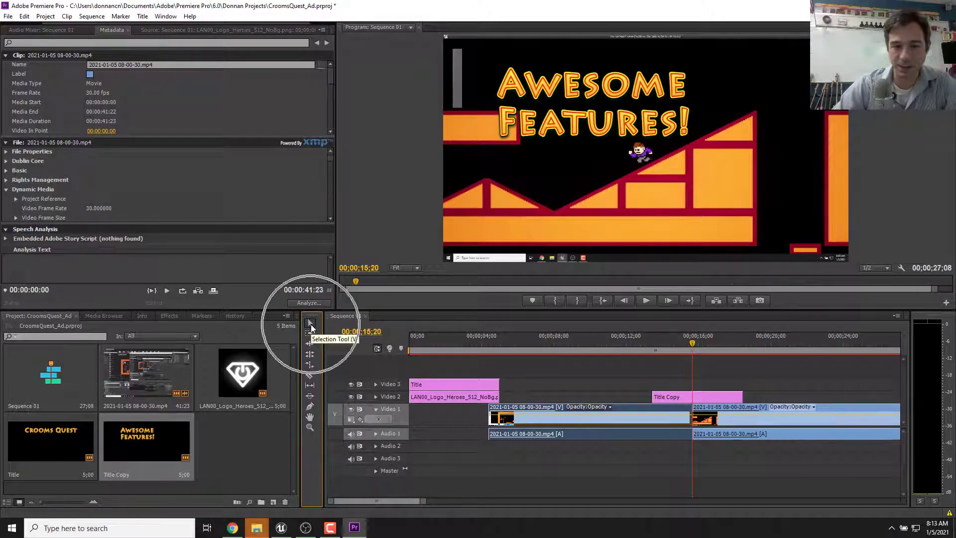
{"action": "left_click_drag", "start_coordinate": [734, 417], "coordinate": [765, 423]}
{"action": "left_click_drag", "start_coordinate": [722, 397], "coordinate": [734, 398]}
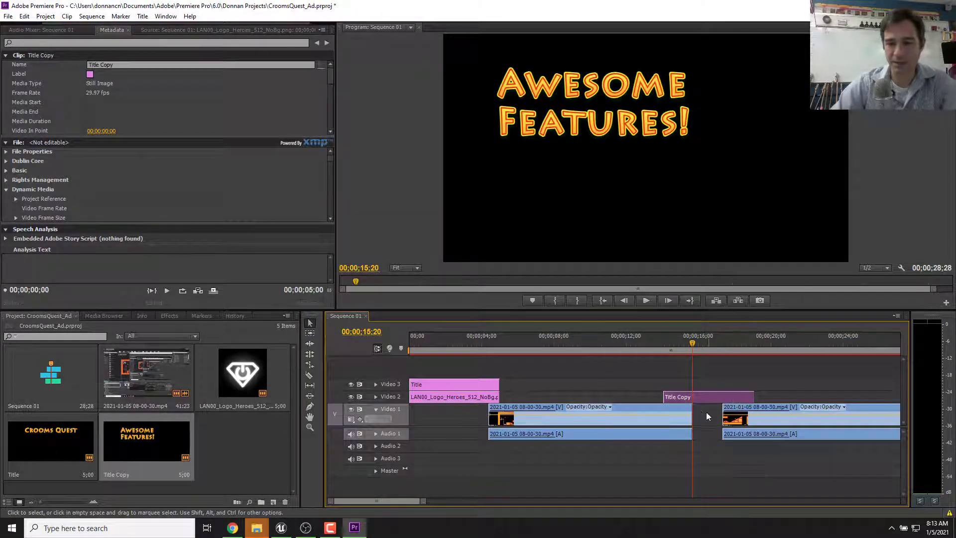
{"action": "left_click_drag", "start_coordinate": [665, 397], "coordinate": [721, 397]}
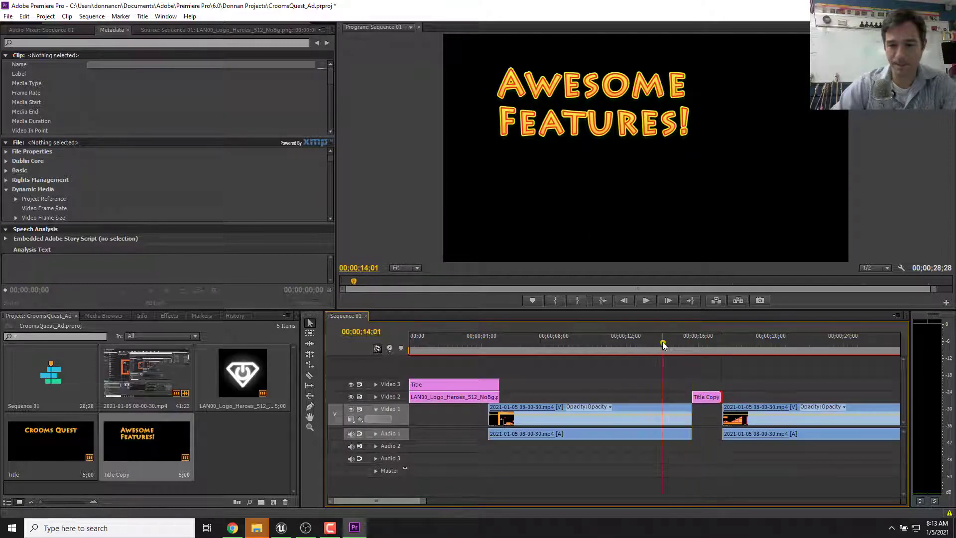
Preview the edit, then trim the second gameplay piece to start at 20;04 and pull it left.
{"action": "left_click", "coordinate": [662, 341]}
{"action": "key", "text": "space"}
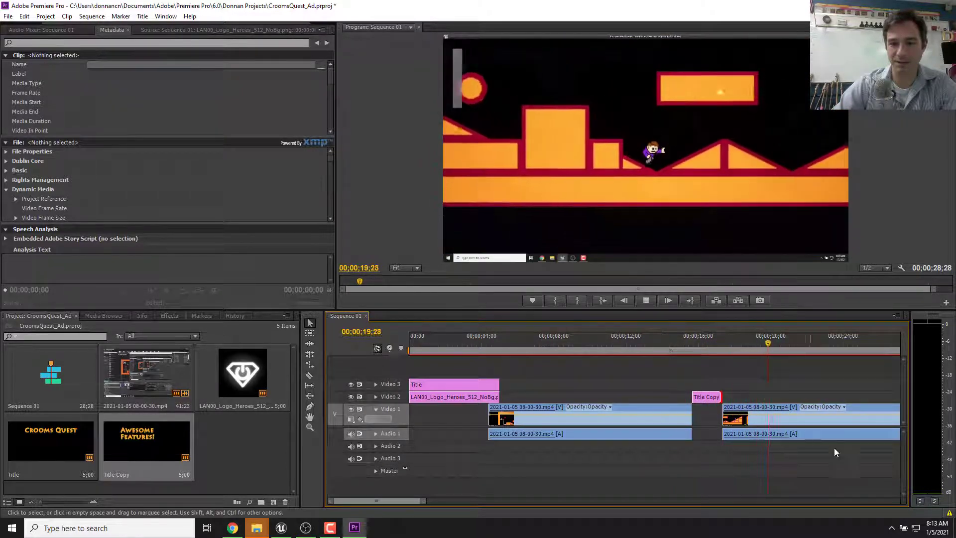
{"action": "key", "text": "space"}
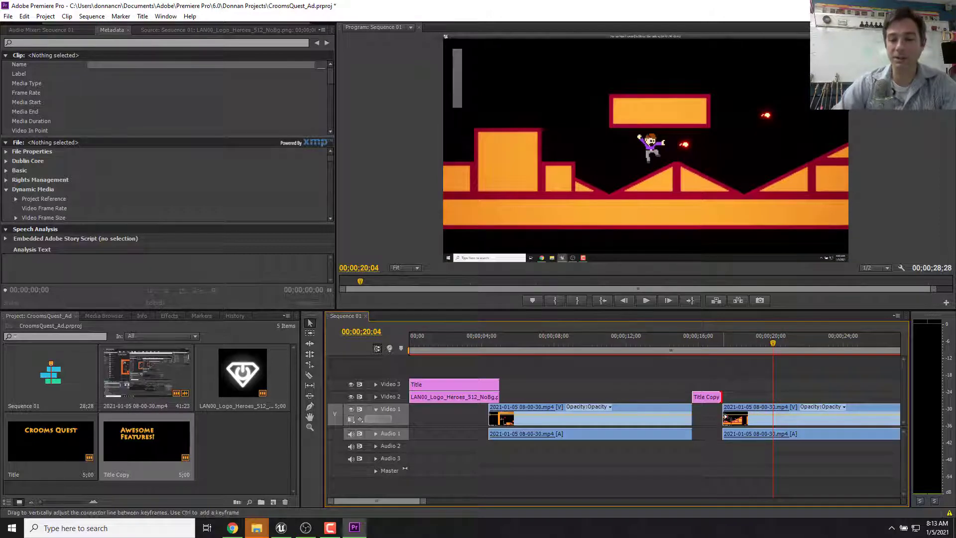
{"action": "left_click_drag", "start_coordinate": [727, 408], "coordinate": [772, 408]}
{"action": "left_click_drag", "start_coordinate": [831, 419], "coordinate": [763, 393]}
{"action": "left_click_drag", "start_coordinate": [702, 346], "coordinate": [508, 343]}
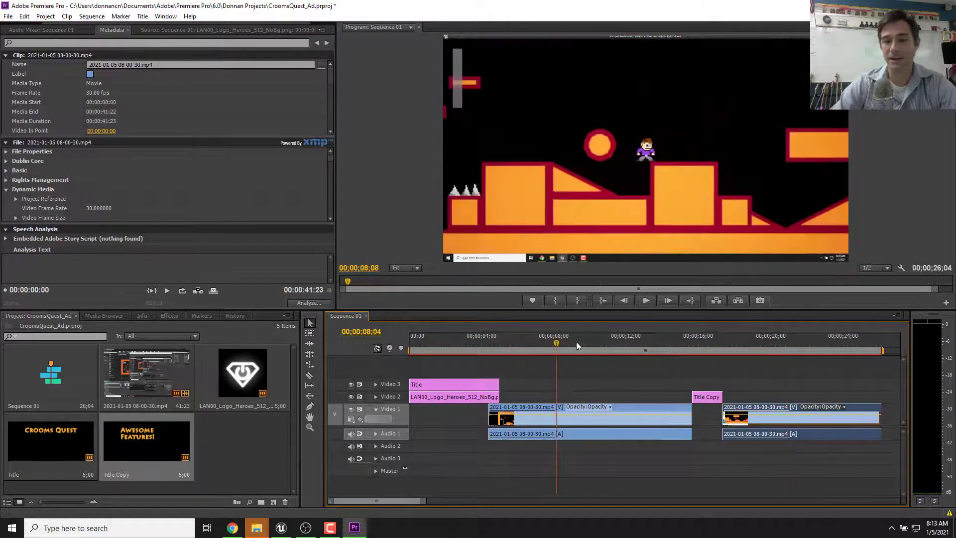
Split the gameplay clip at 09;15 and move the later clips right to open a gap.
{"action": "left_click", "coordinate": [578, 343]}
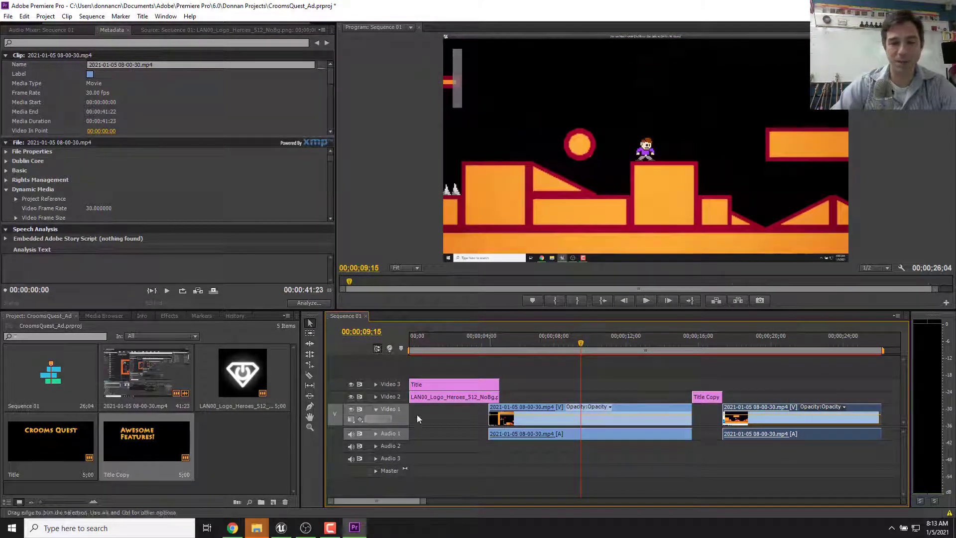
{"action": "left_click", "coordinate": [309, 375]}
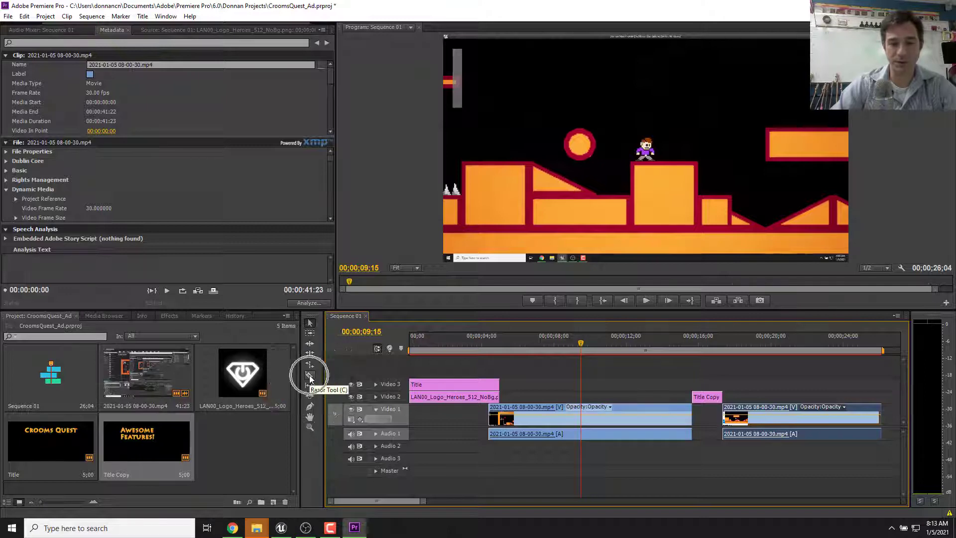
{"action": "left_click", "coordinate": [582, 415]}
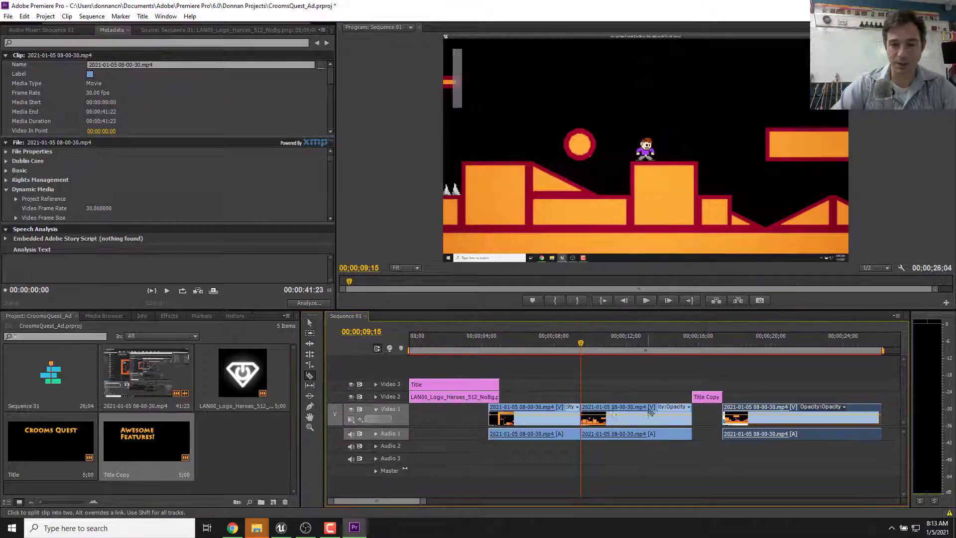
{"action": "left_click", "coordinate": [310, 324]}
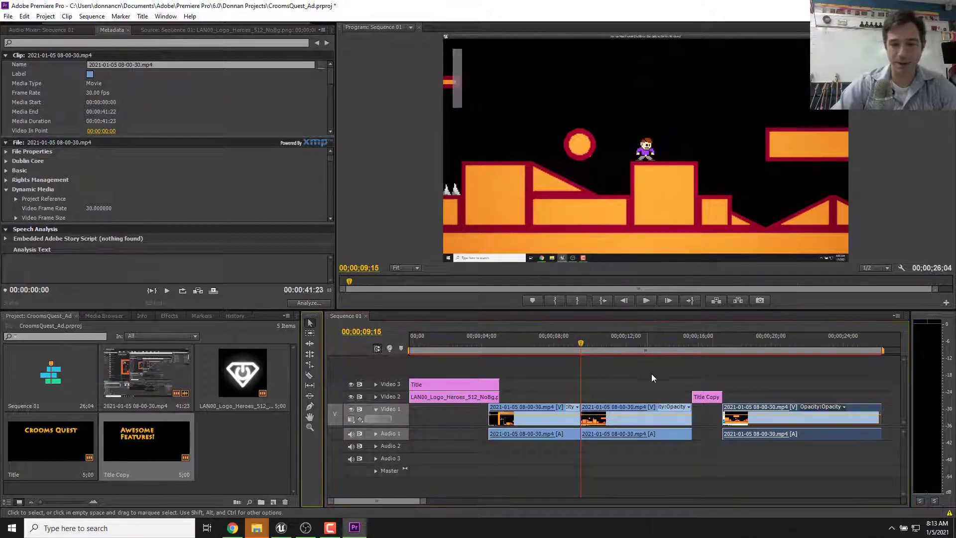
{"action": "left_click_drag", "start_coordinate": [677, 388], "coordinate": [837, 419]}
Paste a second Title Copy and move both title clips into the Video 1 gaps.
{"action": "left_click", "coordinate": [757, 397]}
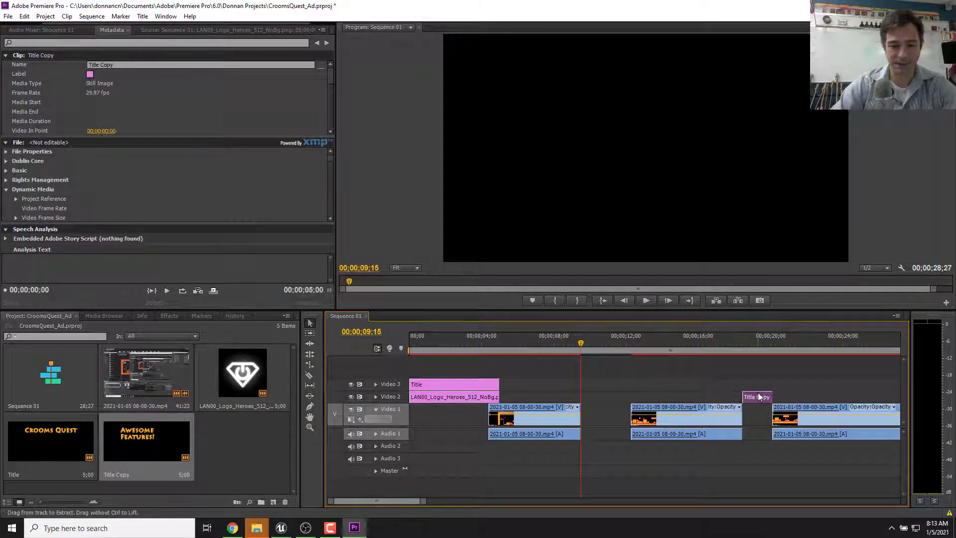
{"action": "key", "text": "ctrl+v"}
{"action": "mouse_move", "coordinate": [601, 413]}
{"action": "left_mouse_down"}
{"action": "mouse_move", "coordinate": [601, 389]}
{"action": "mouse_move", "coordinate": [598, 412]}
{"action": "left_mouse_up"}
{"action": "left_click_drag", "start_coordinate": [758, 399], "coordinate": [781, 421]}
Shift the later clips left to close the gaps and trim the first gameplay clip's start.
{"action": "left_click", "coordinate": [725, 411], "text": "shift"}
{"action": "left_click", "coordinate": [808, 418], "text": "shift"}
{"action": "left_click", "coordinate": [596, 383]}
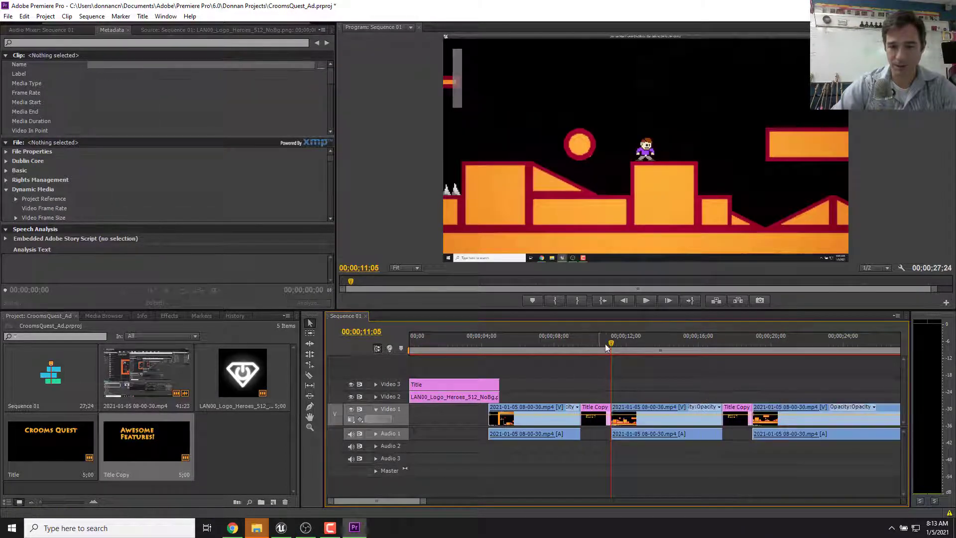
{"action": "left_click_drag", "start_coordinate": [607, 343], "coordinate": [480, 338]}
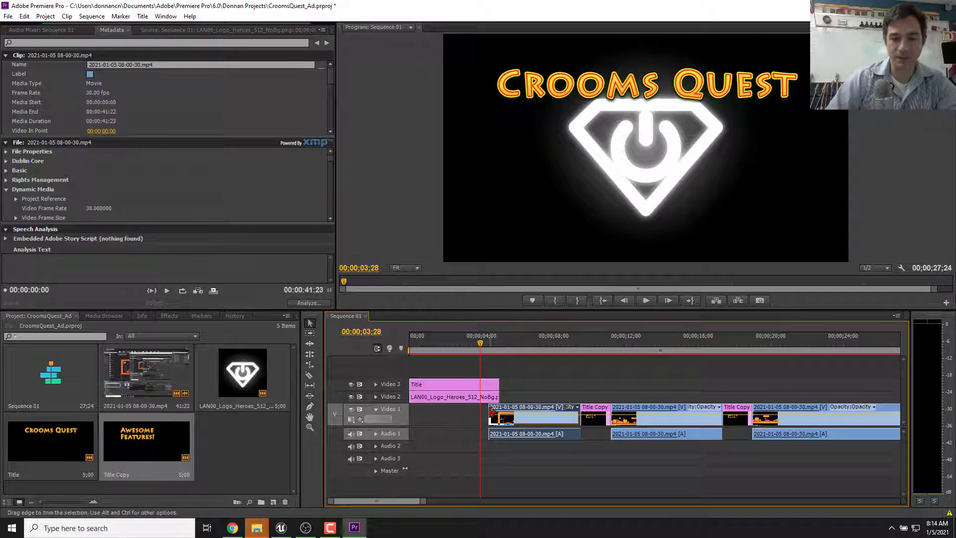
{"action": "left_click_drag", "start_coordinate": [489, 415], "coordinate": [732, 441]}
{"action": "left_click", "coordinate": [839, 423], "text": "shift"}
{"action": "left_click_drag", "start_coordinate": [839, 422], "coordinate": [821, 419]}
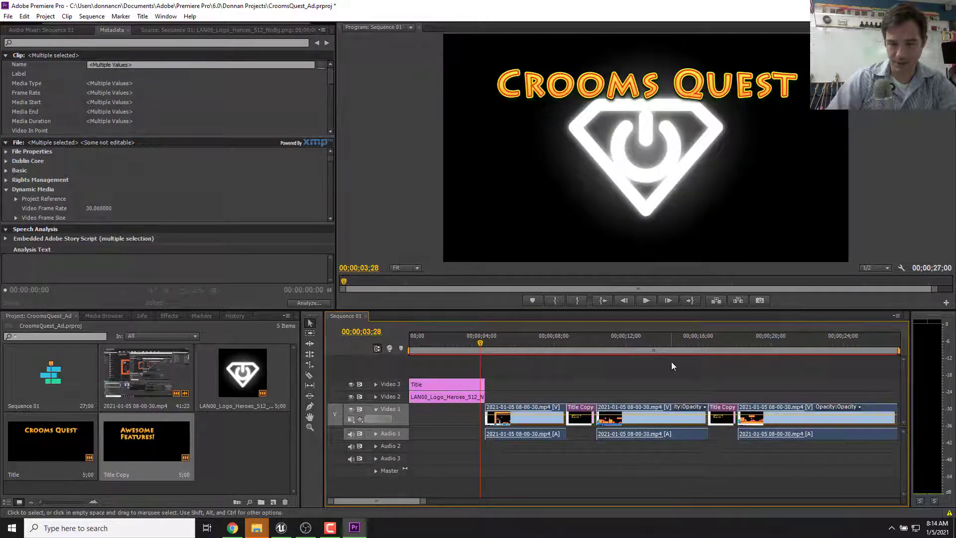
Move the Title and logo clips down a track and add a Cross Dissolve after the logo, previewing it.
{"action": "mouse_move", "coordinate": [426, 362]}
{"action": "left_mouse_down"}
{"action": "mouse_move", "coordinate": [480, 405]}
{"action": "mouse_move", "coordinate": [452, 399]}
{"action": "left_mouse_up"}
{"action": "left_click", "coordinate": [452, 380]}
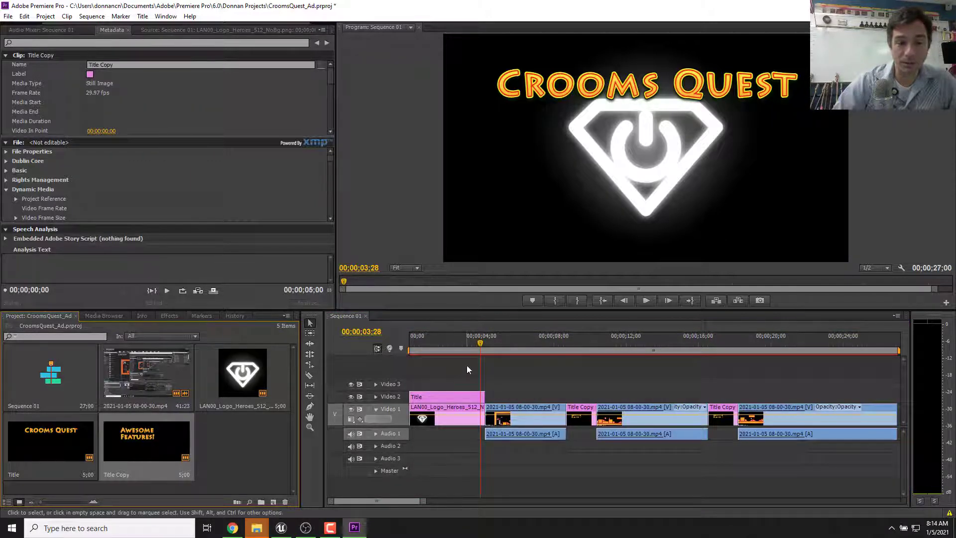
{"action": "left_click", "coordinate": [174, 317]}
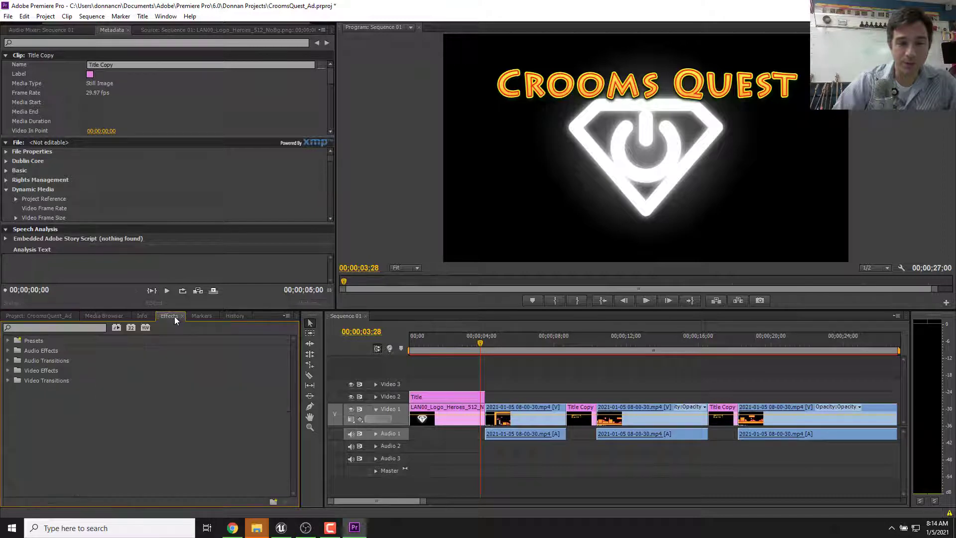
{"action": "left_click", "coordinate": [8, 380]}
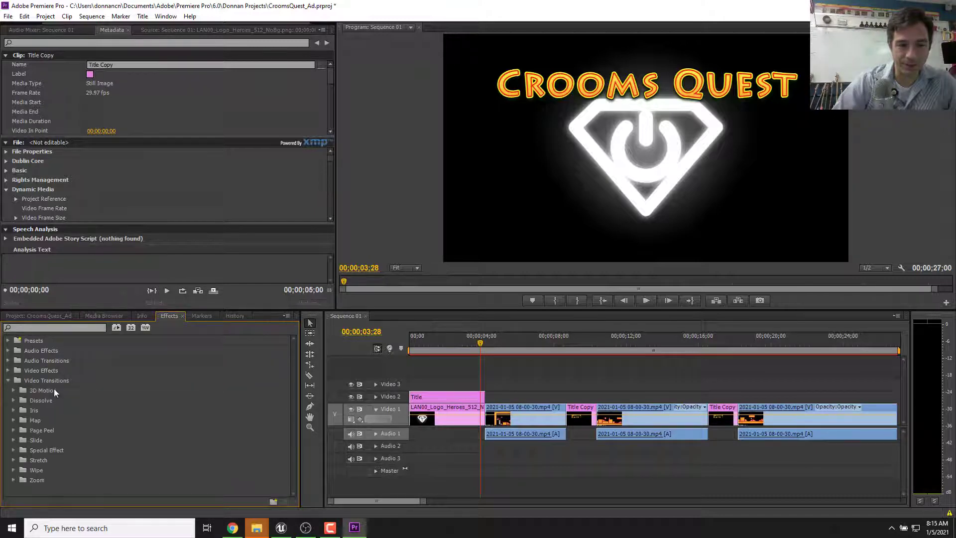
{"action": "left_click", "coordinate": [13, 400]}
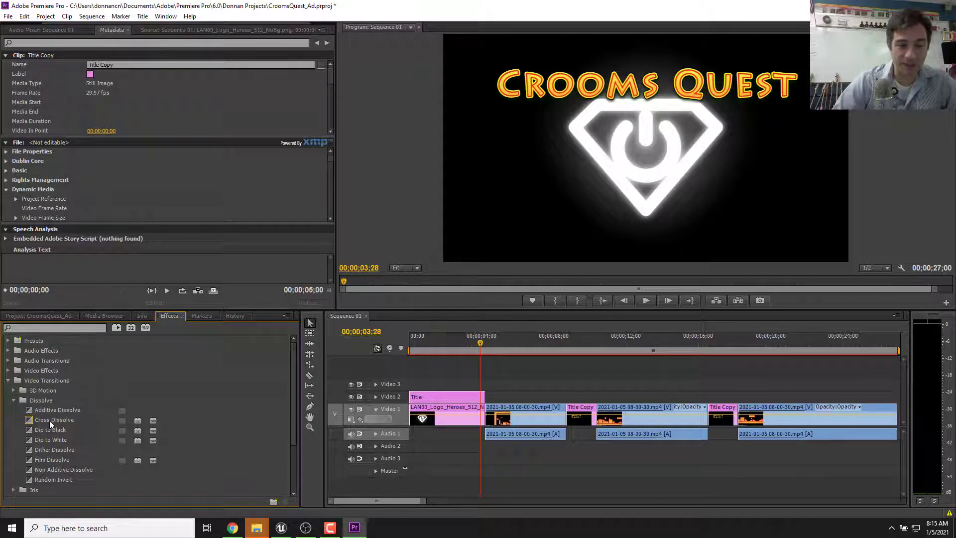
{"action": "left_click_drag", "start_coordinate": [44, 420], "coordinate": [489, 421]}
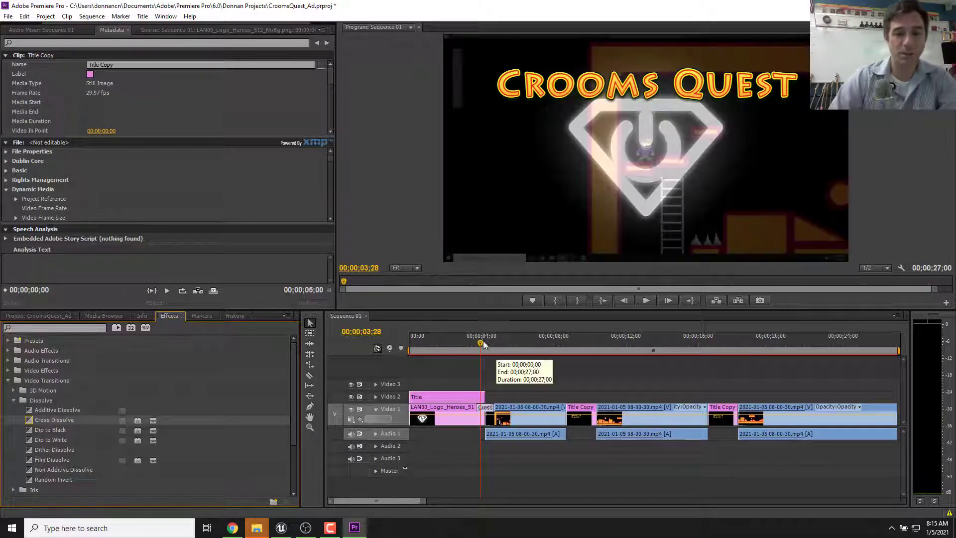
{"action": "left_click_drag", "start_coordinate": [480, 341], "coordinate": [403, 349]}
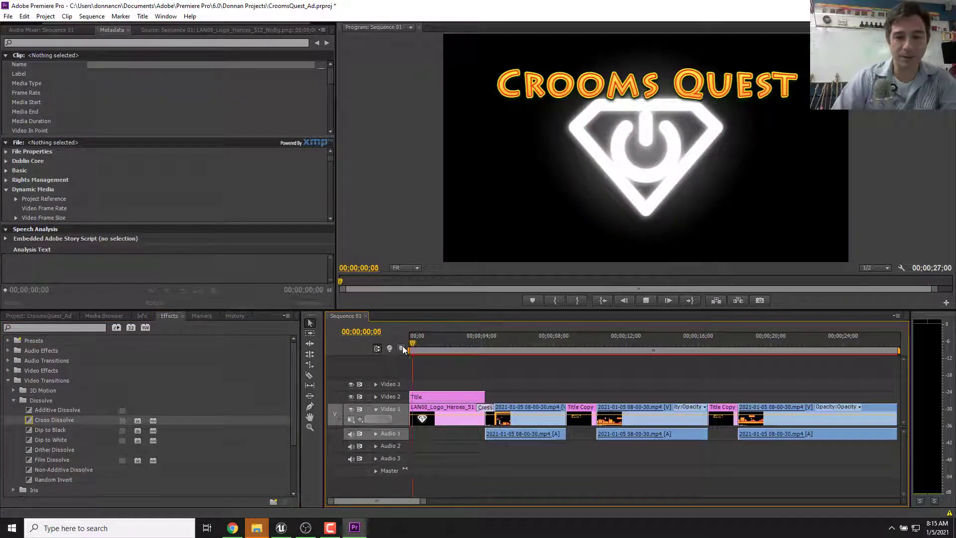
{"action": "key", "text": "space"}
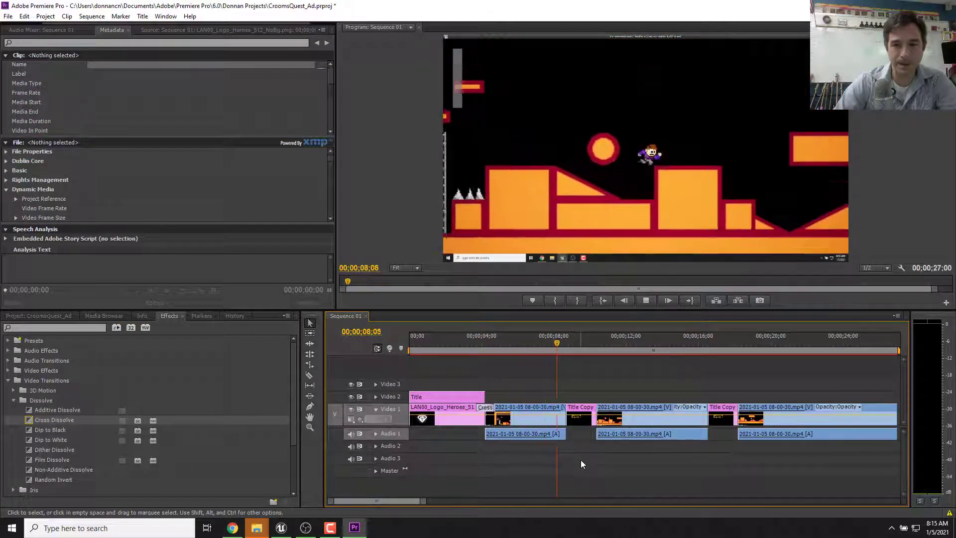
{"action": "key", "text": "space"}
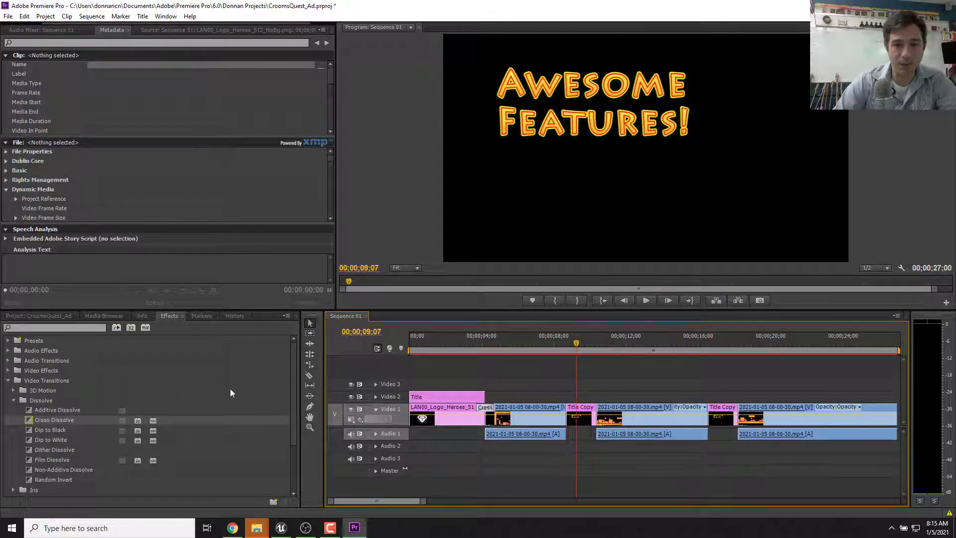
Add a second Cross Dissolve at the cut before Title Copy and replay that section.
{"action": "left_click_drag", "start_coordinate": [45, 420], "coordinate": [571, 412]}
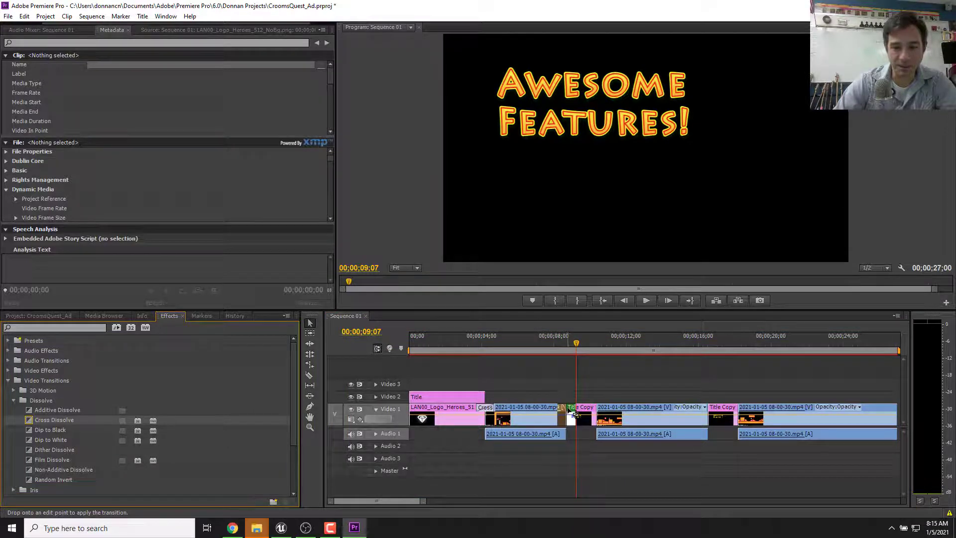
{"action": "left_click_drag", "start_coordinate": [578, 342], "coordinate": [558, 344]}
{"action": "key", "text": "space"}
{"action": "key", "text": "space"}
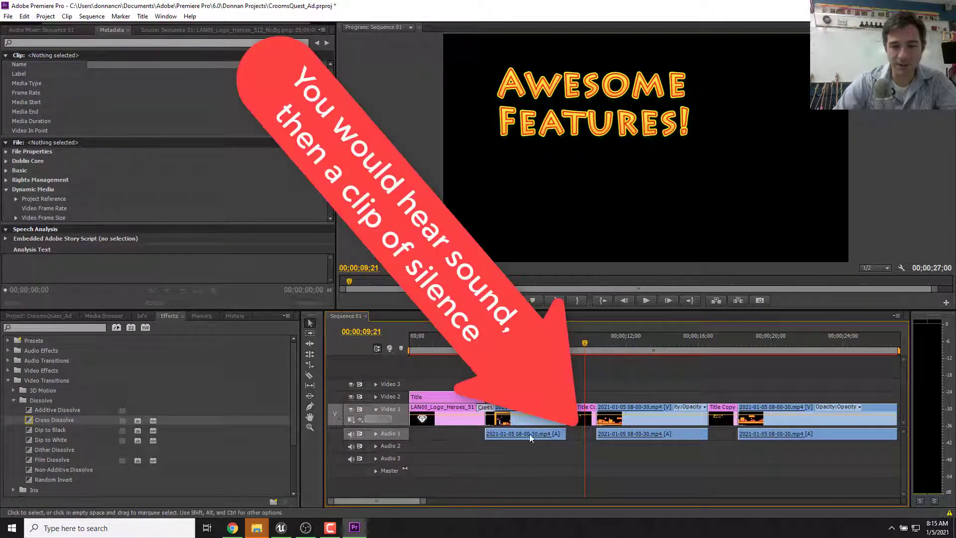
{"action": "left_click_drag", "start_coordinate": [578, 343], "coordinate": [558, 342]}
{"action": "key", "text": "space"}
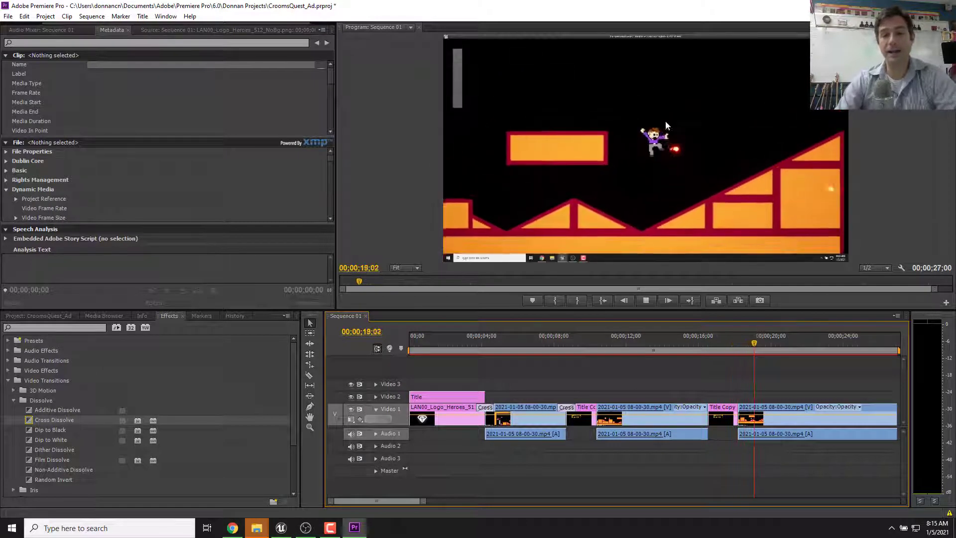
{"action": "key", "text": "space"}
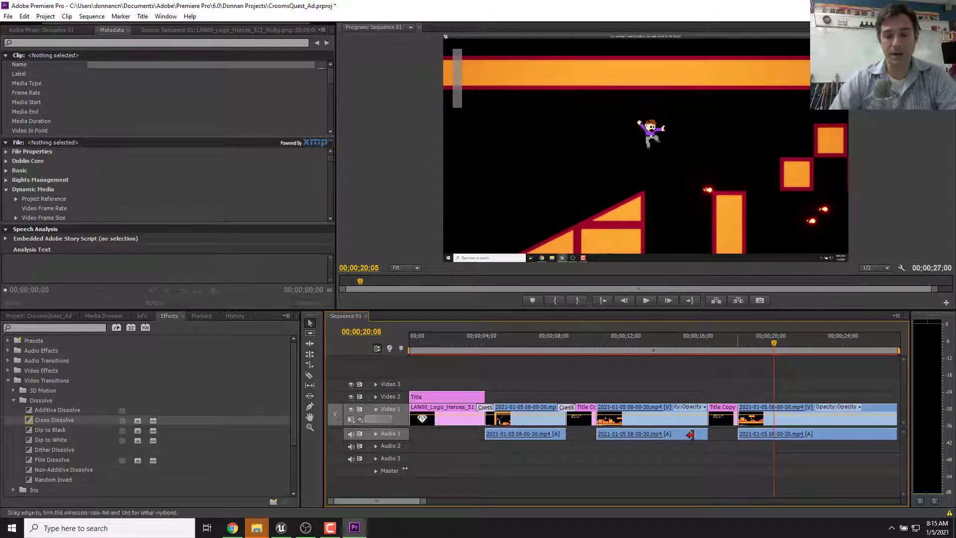
Scrub through the sequence and return the playhead to the start.
{"action": "left_click_drag", "start_coordinate": [778, 339], "coordinate": [872, 345]}
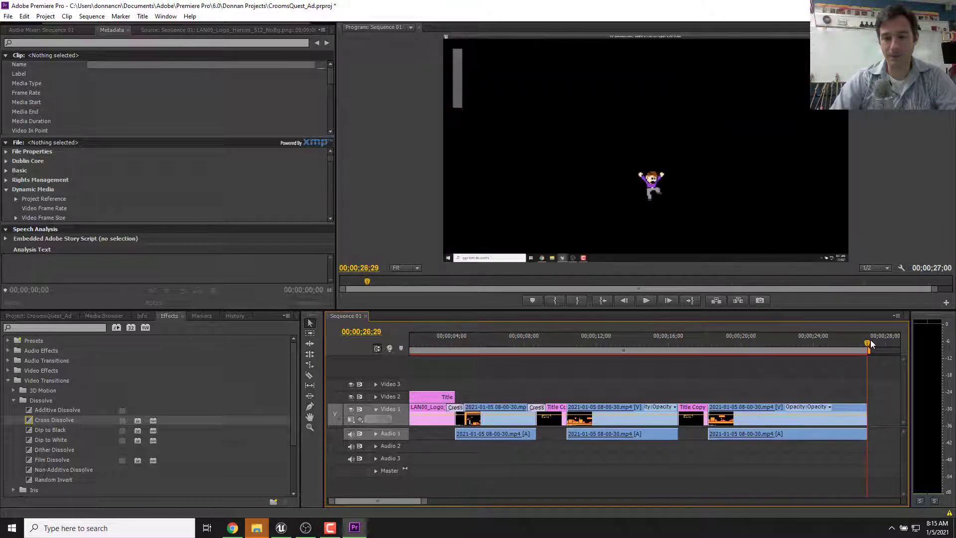
{"action": "left_click", "coordinate": [653, 343]}
{"action": "key", "text": "Home"}
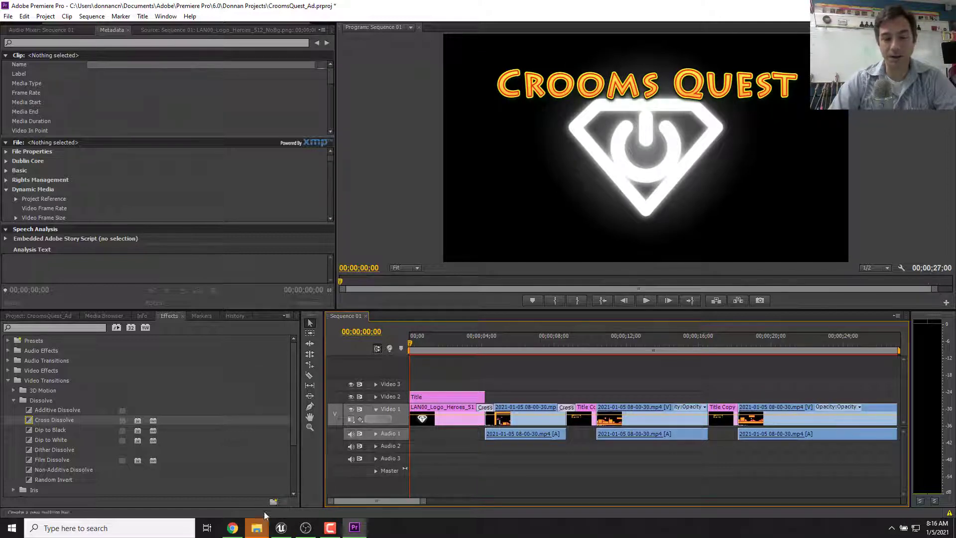
{"action": "mouse_move", "coordinate": [234, 531]}
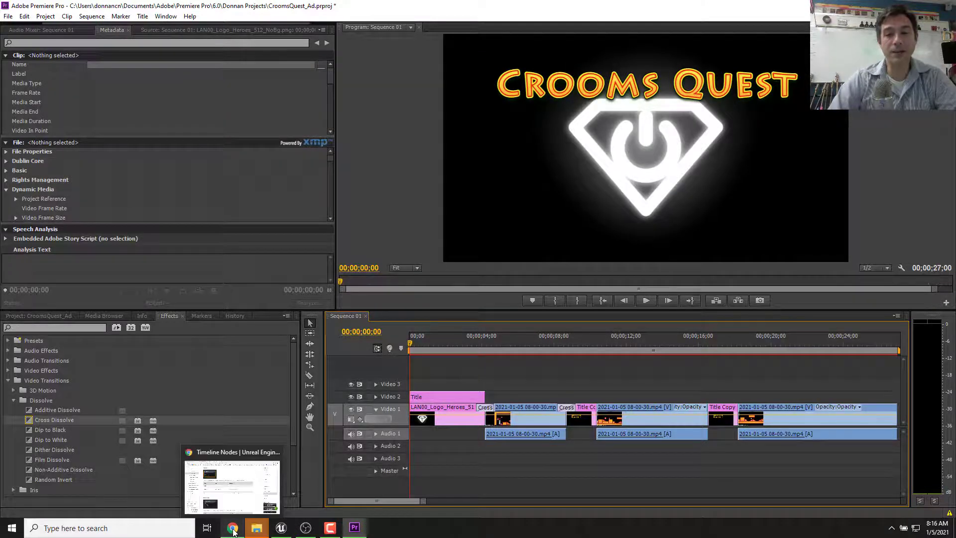
{"action": "mouse_move", "coordinate": [222, 491]}
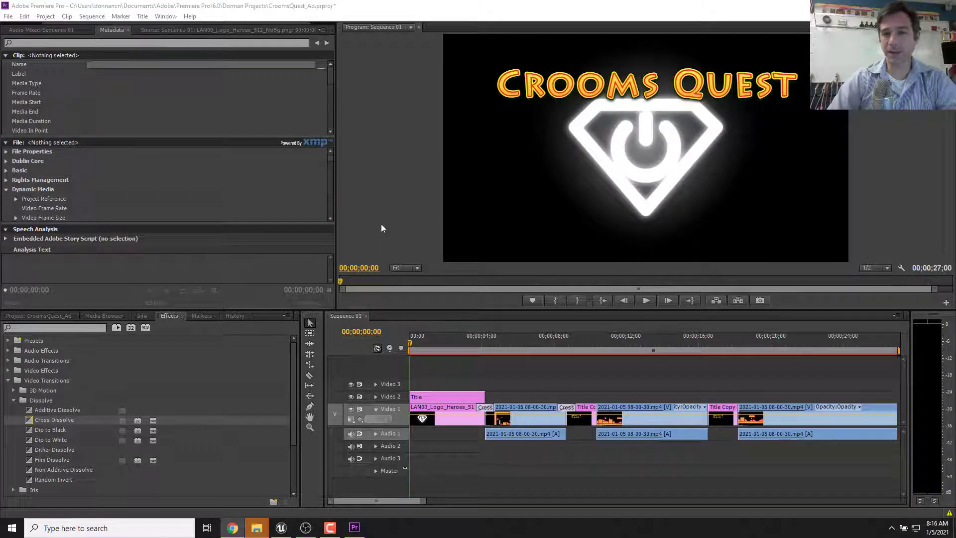
In YouTube Studio's Audio library, find and preview the 19th Floor track.
{"action": "key", "text": "alt+Tab"}
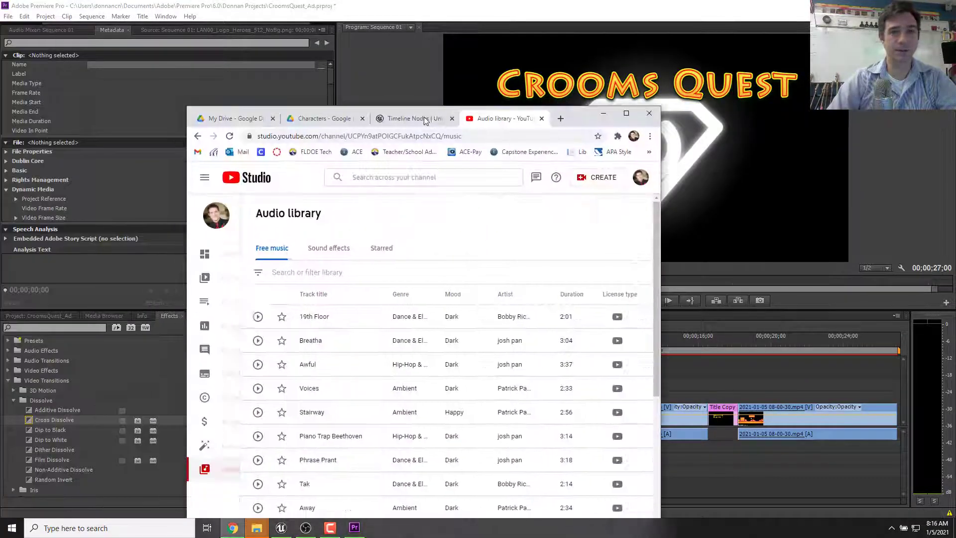
{"action": "scroll", "coordinate": [386, 239], "scroll_direction": "down", "scroll_amount": 8}
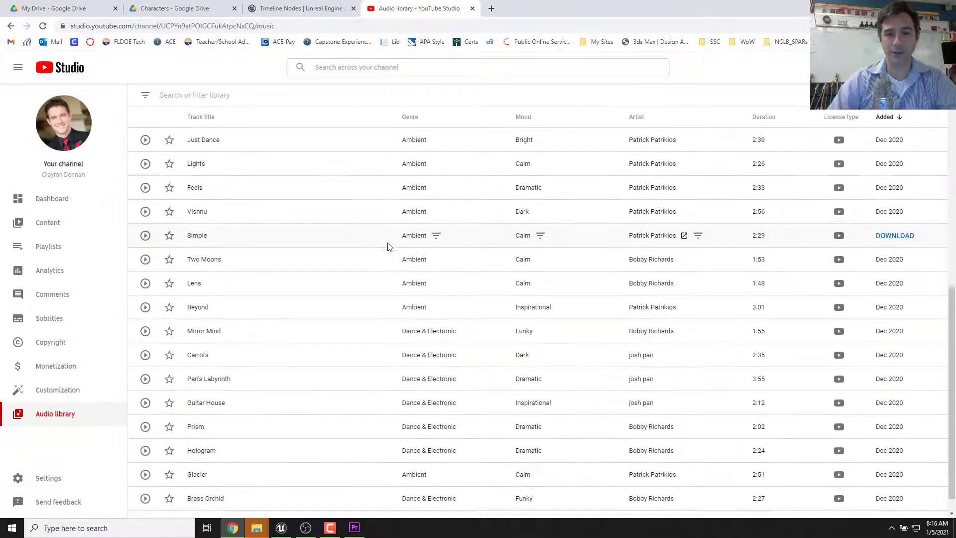
{"action": "scroll", "coordinate": [387, 244], "scroll_direction": "up", "scroll_amount": 8}
{"action": "scroll", "coordinate": [388, 246], "scroll_direction": "down", "scroll_amount": 5}
{"action": "scroll", "coordinate": [389, 246], "scroll_direction": "up", "scroll_amount": 5}
{"action": "scroll", "coordinate": [391, 248], "scroll_direction": "down", "scroll_amount": 8}
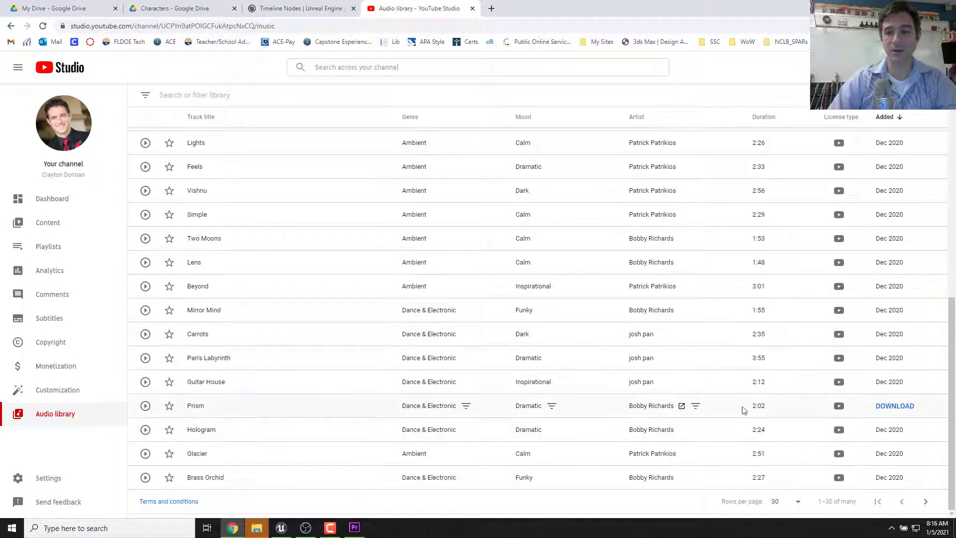
{"action": "left_click_drag", "start_coordinate": [953, 337], "coordinate": [951, 115]}
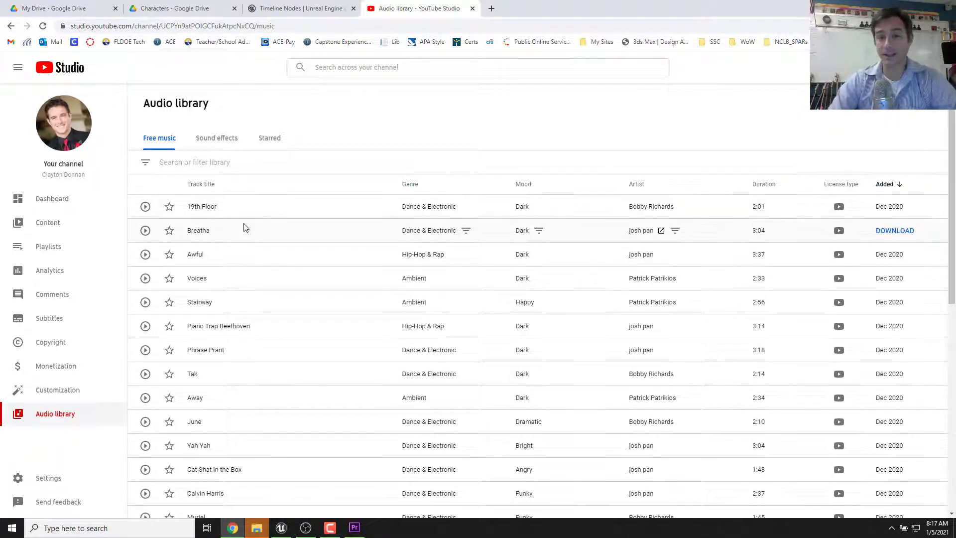
{"action": "left_click", "coordinate": [144, 207]}
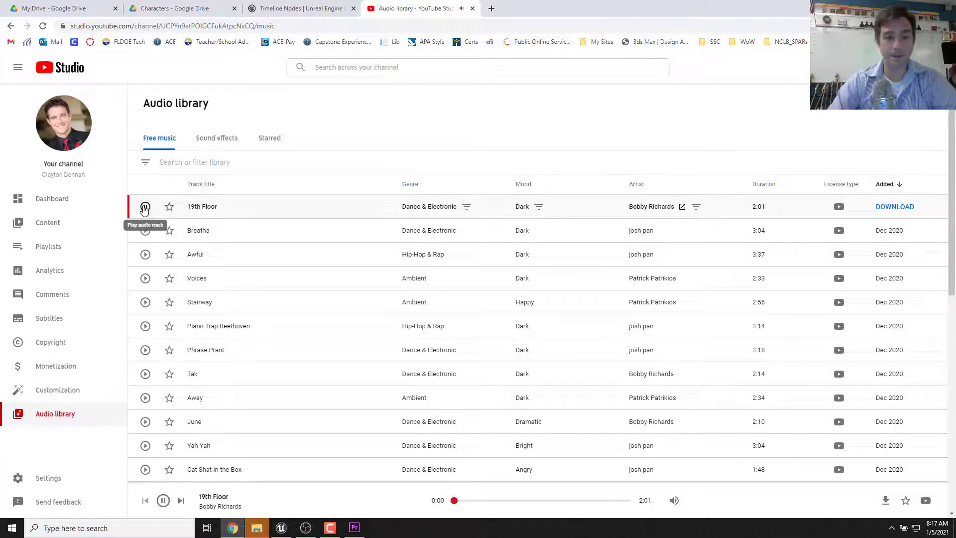
{"action": "left_click", "coordinate": [145, 207]}
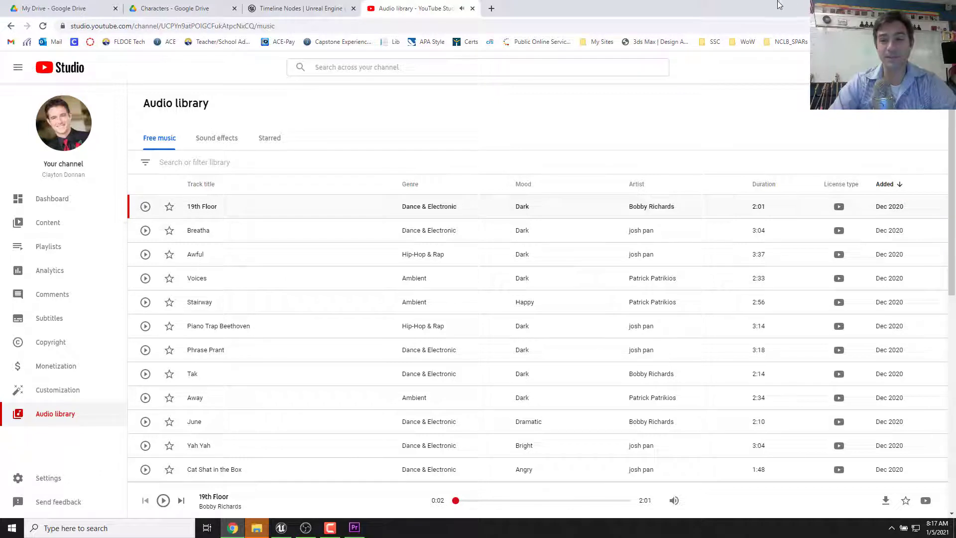
Download the 2:01 Dance & Electronic track 19th Floor as an MP3.
{"action": "mouse_move", "coordinate": [394, 213]}
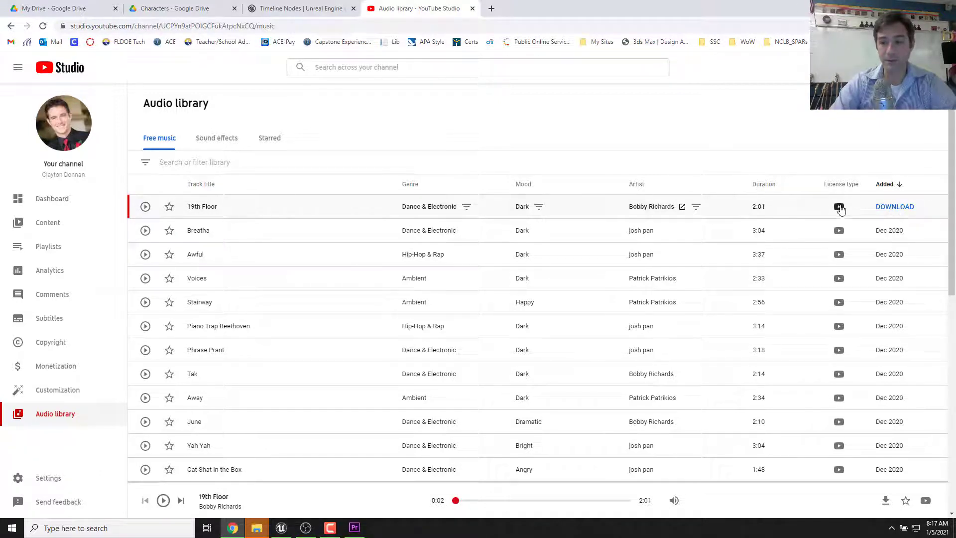
{"action": "mouse_move", "coordinate": [839, 211]}
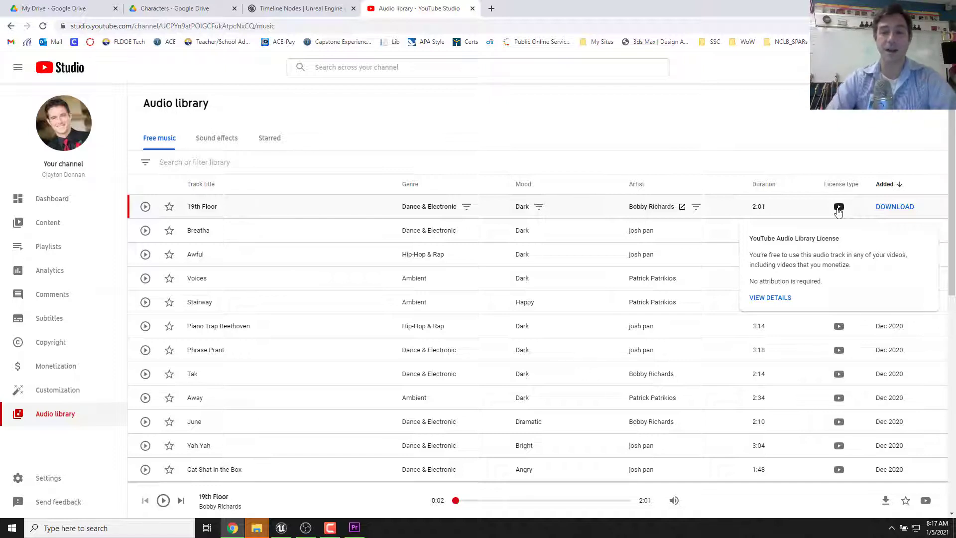
{"action": "left_click", "coordinate": [882, 208]}
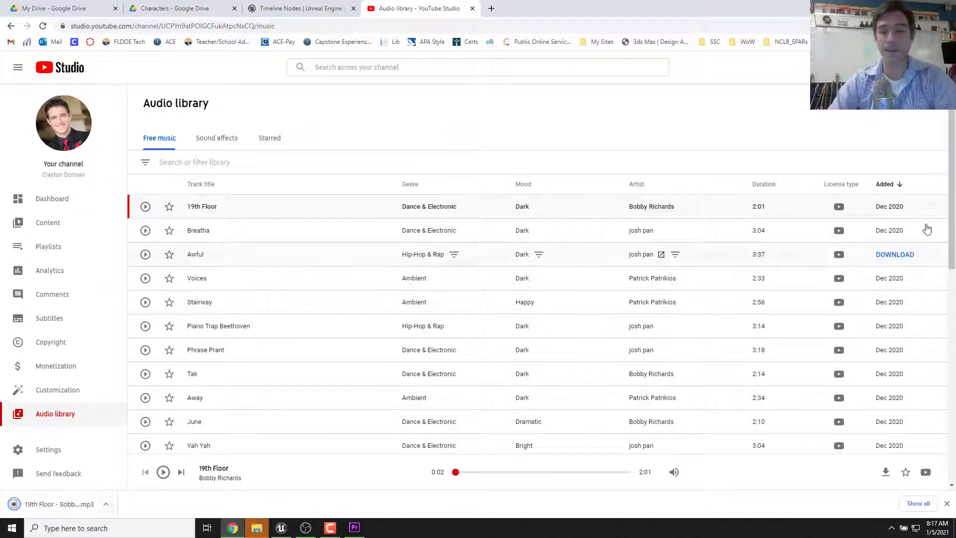
Bring the 19th Floor MP3 from the Downloads folder onto Audio 2, starting at 00;00.
{"action": "left_click", "coordinate": [107, 505]}
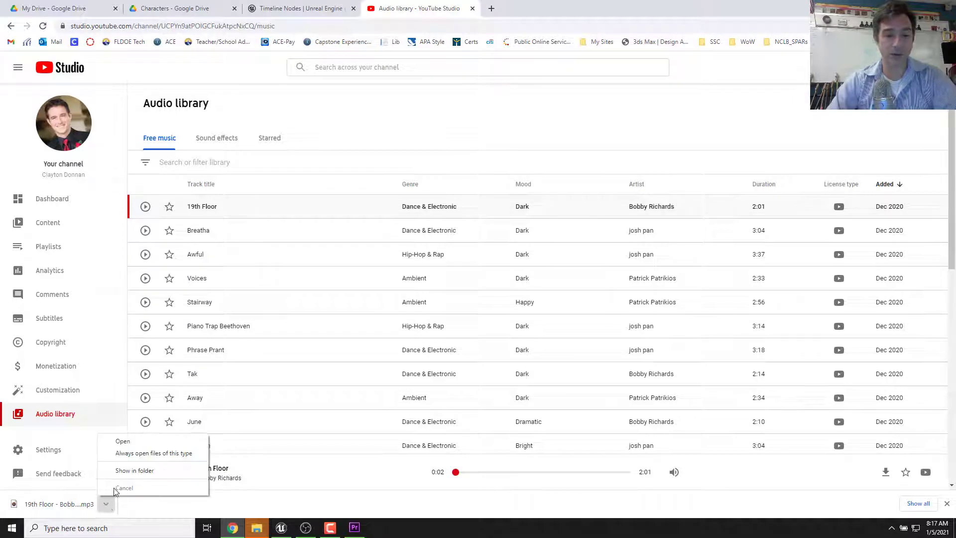
{"action": "left_click", "coordinate": [122, 470]}
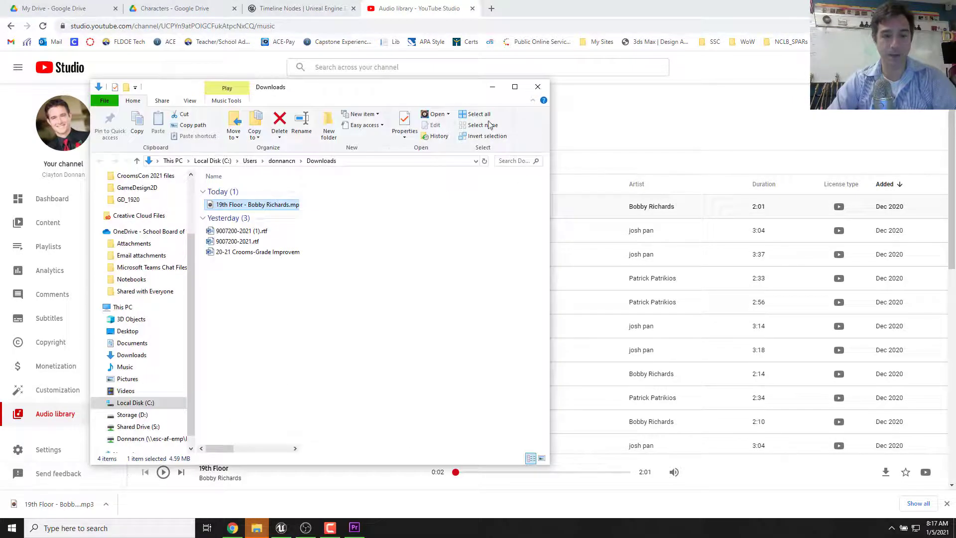
{"action": "left_click", "coordinate": [898, 7]}
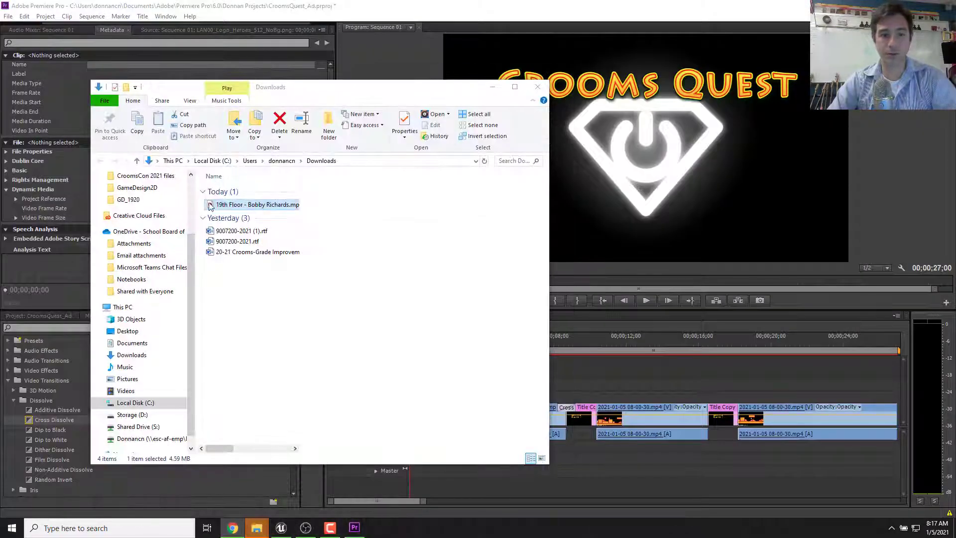
{"action": "left_click_drag", "start_coordinate": [210, 206], "coordinate": [618, 451]}
{"action": "left_click", "coordinate": [493, 87]}
{"action": "left_click_drag", "start_coordinate": [747, 451], "coordinate": [531, 449]}
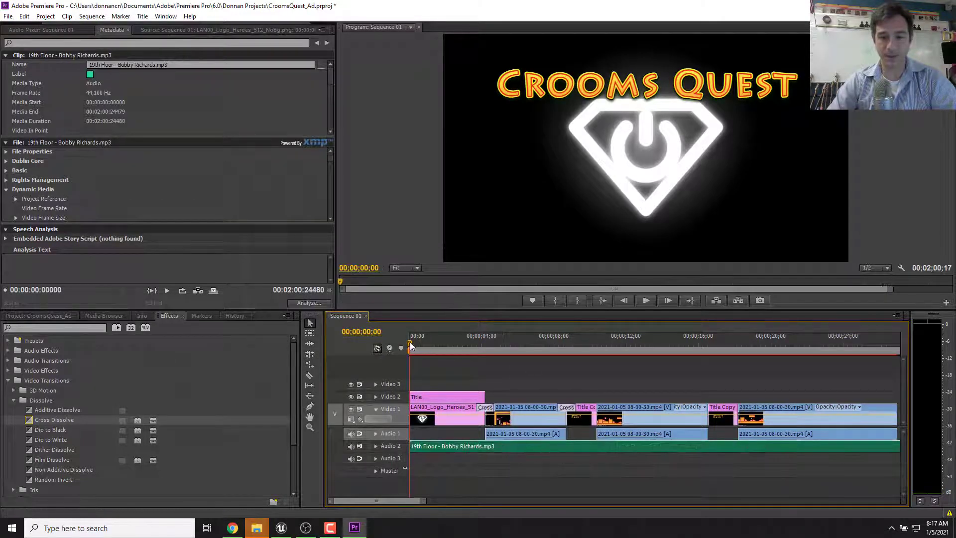
Play the sequence with the 19th Floor music, then select the Title Copy clip and show the project items.
{"action": "left_click", "coordinate": [8, 381]}
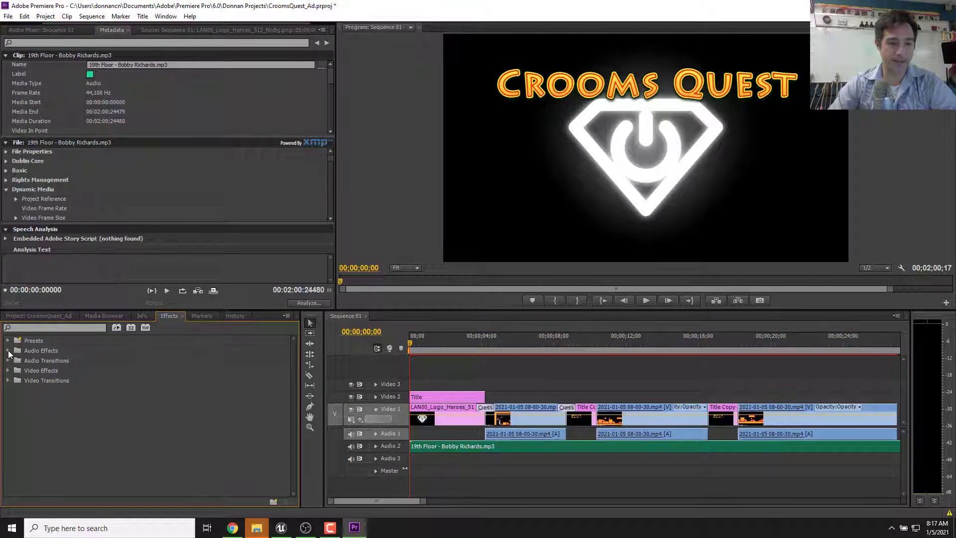
{"action": "left_click", "coordinate": [402, 347]}
{"action": "key", "text": "space"}
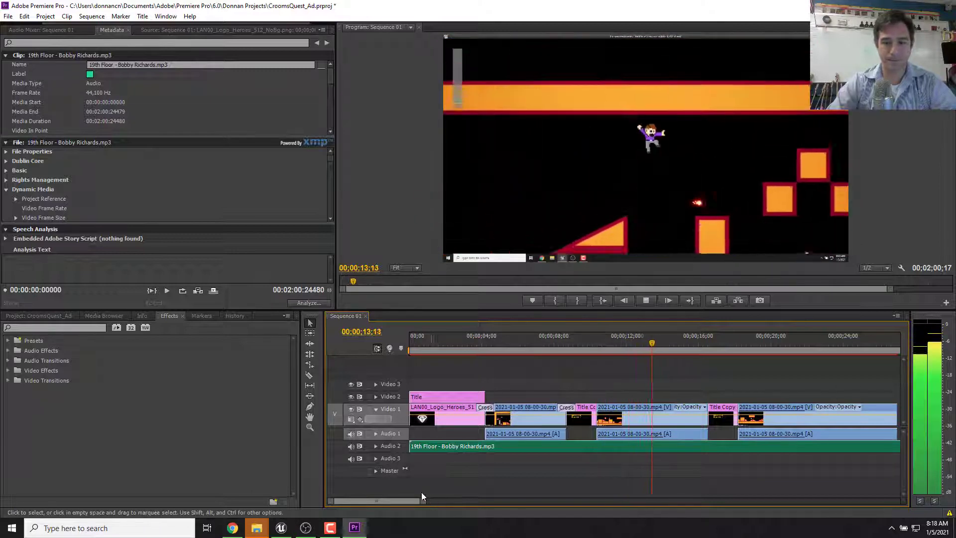
{"action": "left_click_drag", "start_coordinate": [407, 500], "coordinate": [414, 498]}
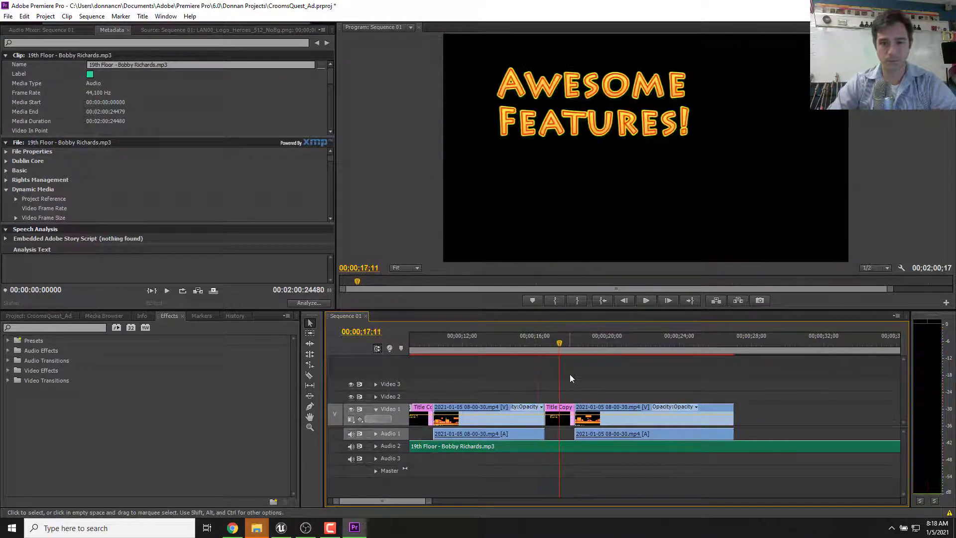
{"action": "left_click", "coordinate": [556, 414]}
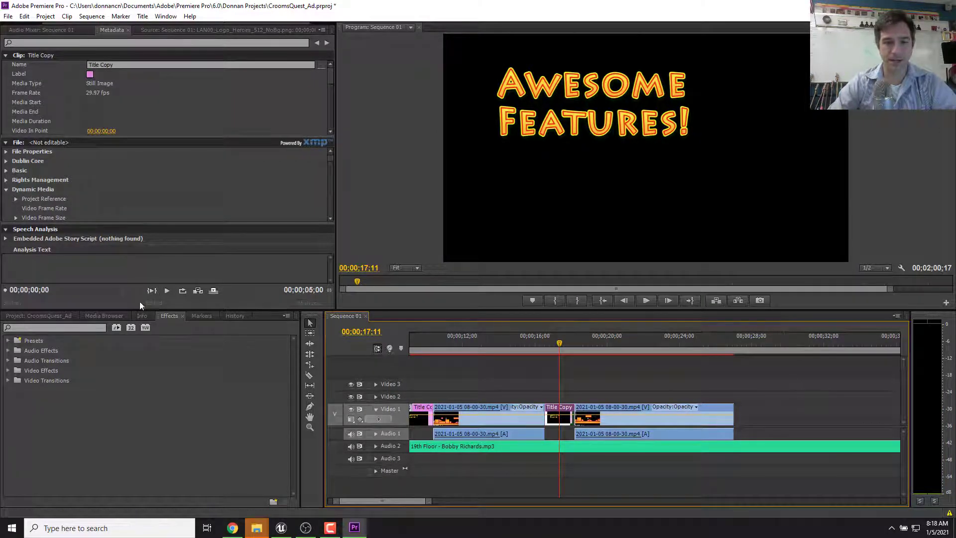
{"action": "left_click", "coordinate": [69, 316]}
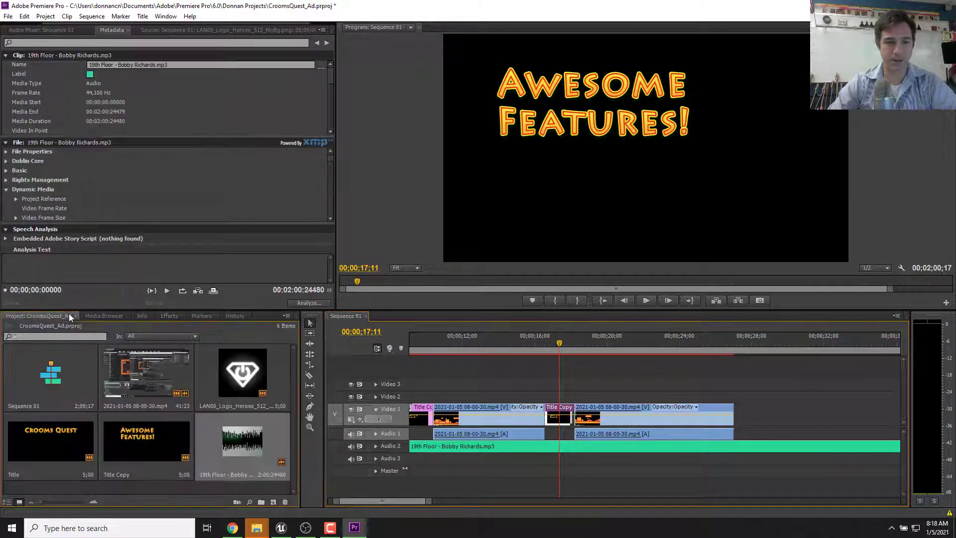
Duplicate Title Copy and retype the new copy's text as Coming Soon!
{"action": "left_click", "coordinate": [775, 414]}
{"action": "right_click", "coordinate": [144, 439]}
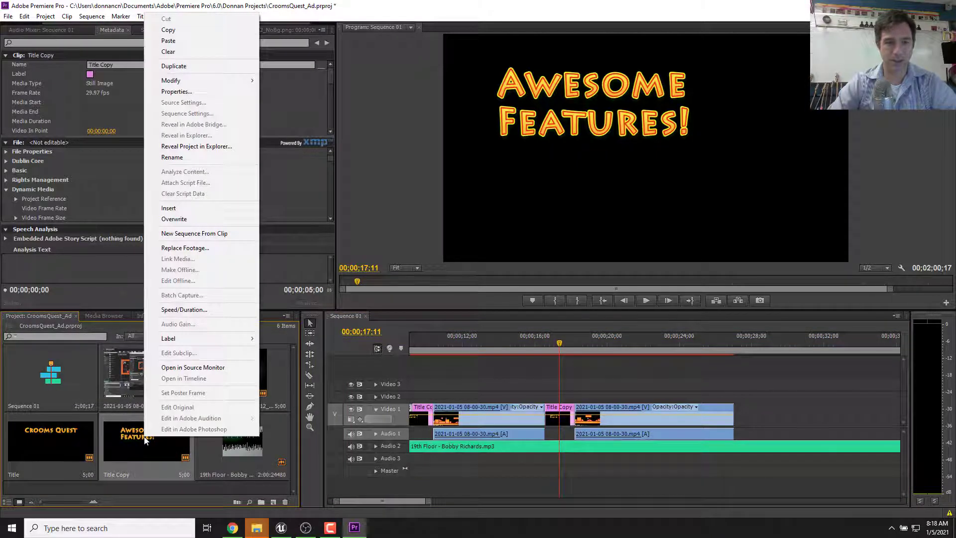
{"action": "left_click", "coordinate": [192, 66]}
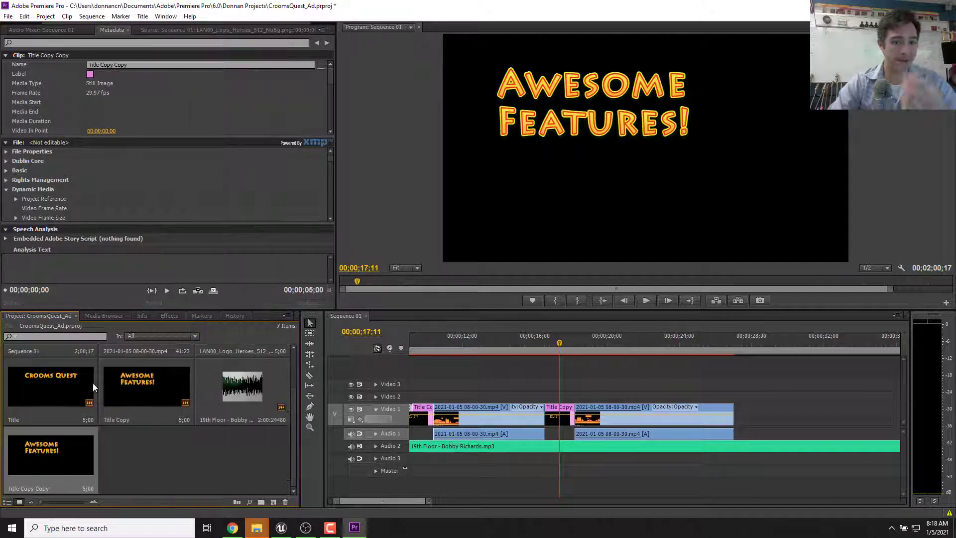
{"action": "double_click", "coordinate": [58, 447]}
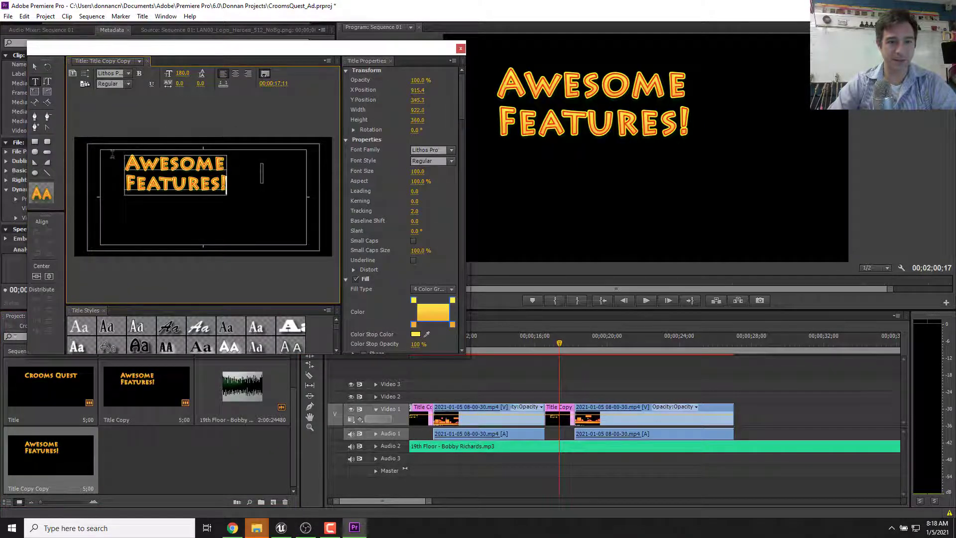
{"action": "key", "text": "ctrl+a"}
{"action": "type", "text": "Coming Soon"}
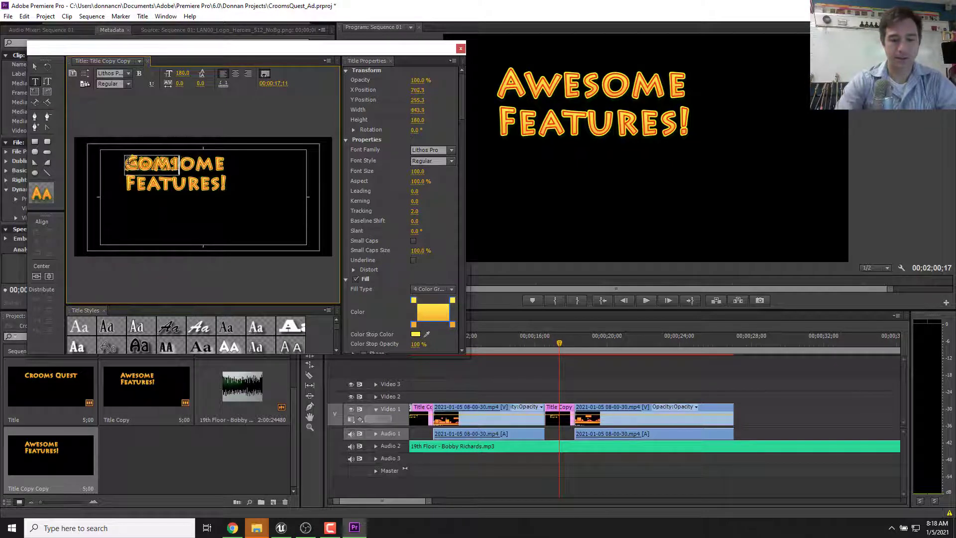
{"action": "type", "text": "!"}
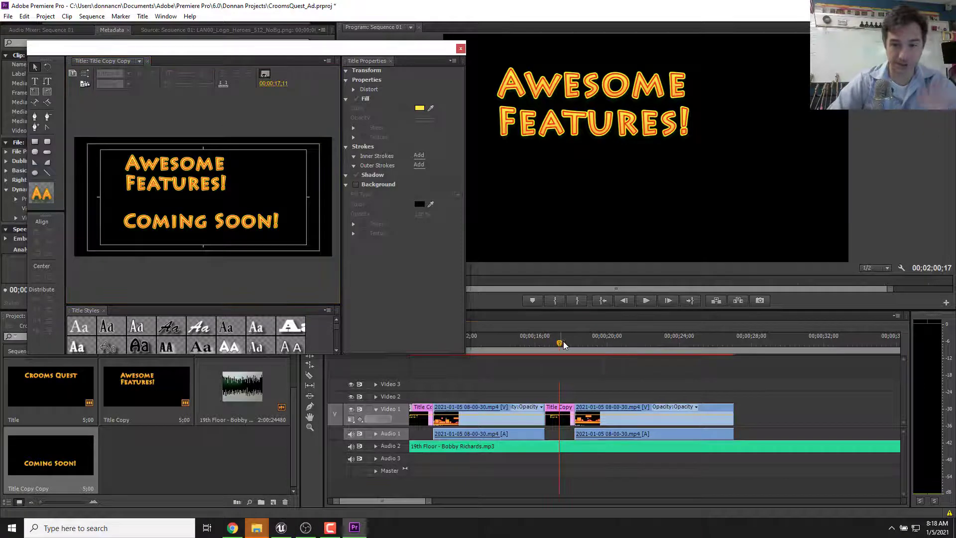
Place the Coming Soon! title after the last gameplay clip on Video 1 and preview it.
{"action": "left_click_drag", "start_coordinate": [563, 344], "coordinate": [655, 344]}
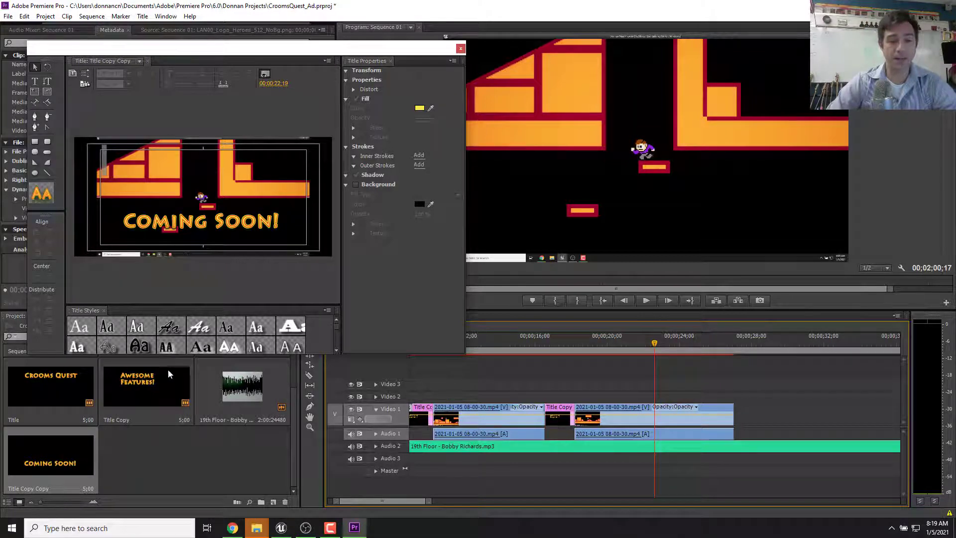
{"action": "left_click_drag", "start_coordinate": [67, 447], "coordinate": [737, 412]}
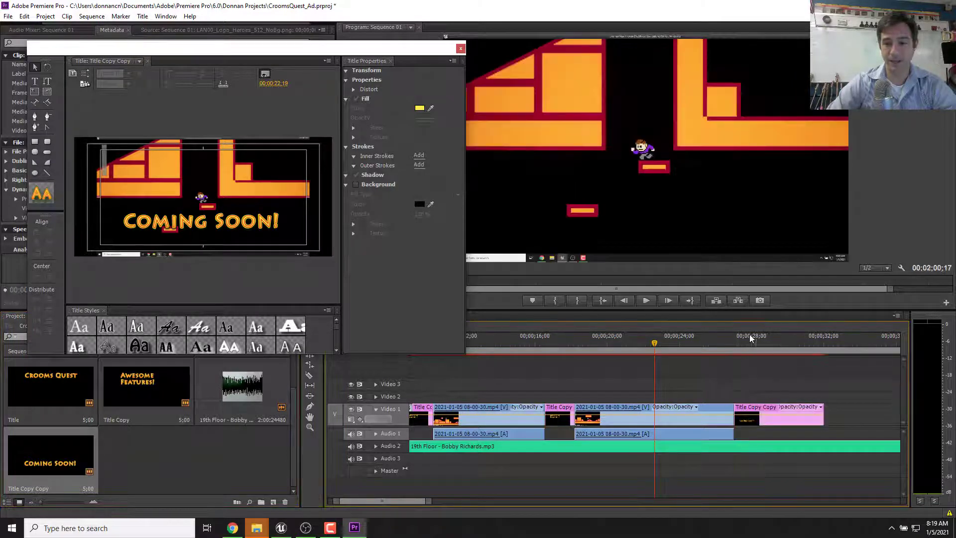
{"action": "left_click_drag", "start_coordinate": [734, 347], "coordinate": [770, 347]}
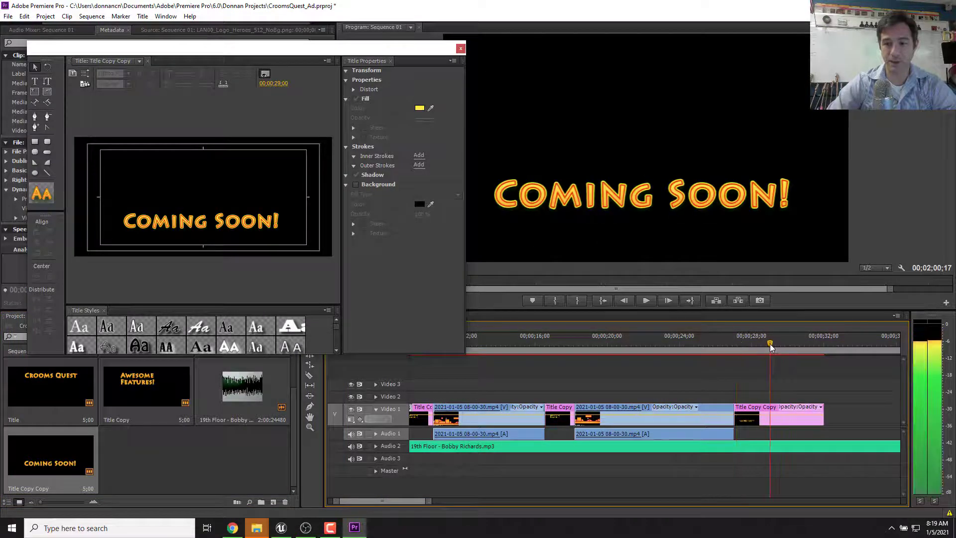
Close the title designer and trim the COMING SOON! clip to end at 30;00.
{"action": "left_click", "coordinate": [459, 48]}
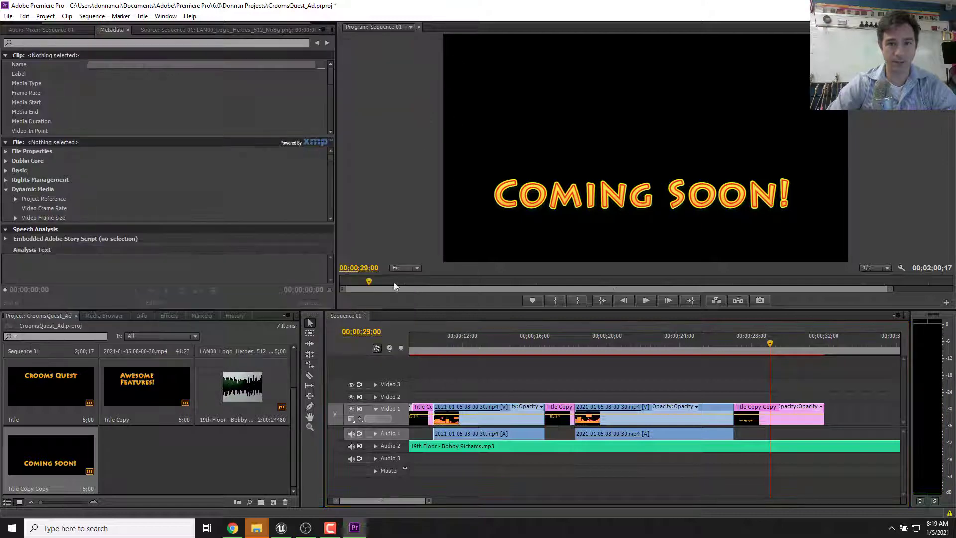
{"action": "left_click_drag", "start_coordinate": [771, 342], "coordinate": [790, 348]}
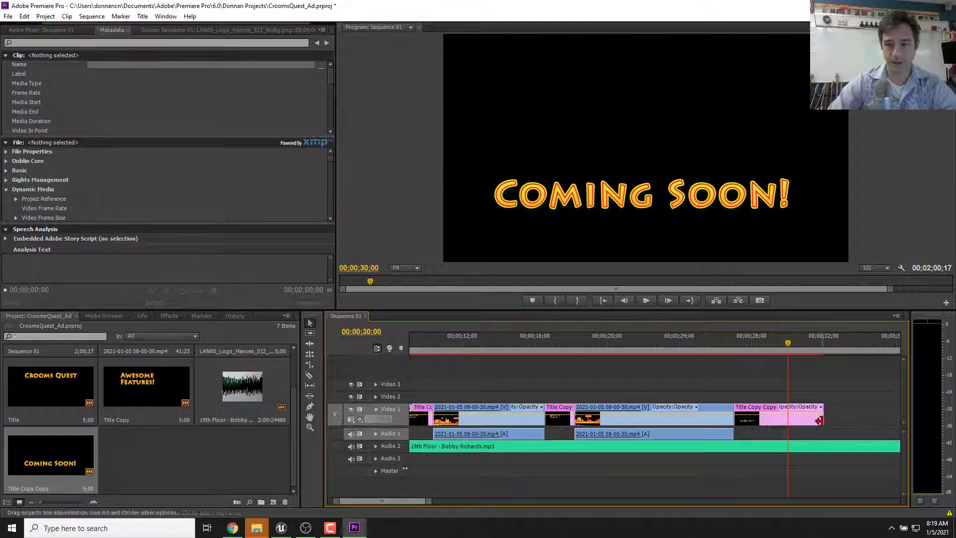
{"action": "left_click_drag", "start_coordinate": [827, 414], "coordinate": [788, 420]}
Split the 19th Floor music at the 30-second mark with the Razor tool.
{"action": "left_click", "coordinate": [790, 444]}
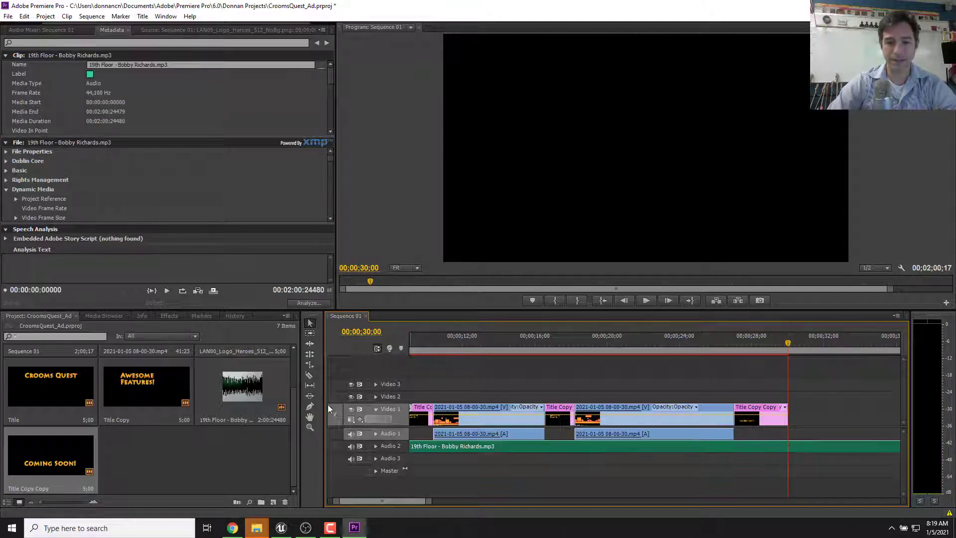
{"action": "left_click", "coordinate": [309, 375]}
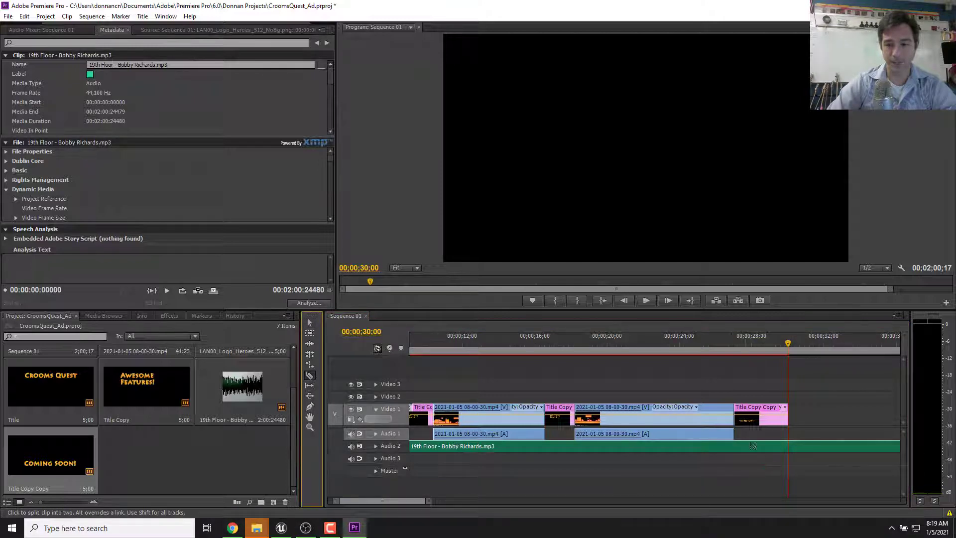
{"action": "left_click", "coordinate": [791, 445]}
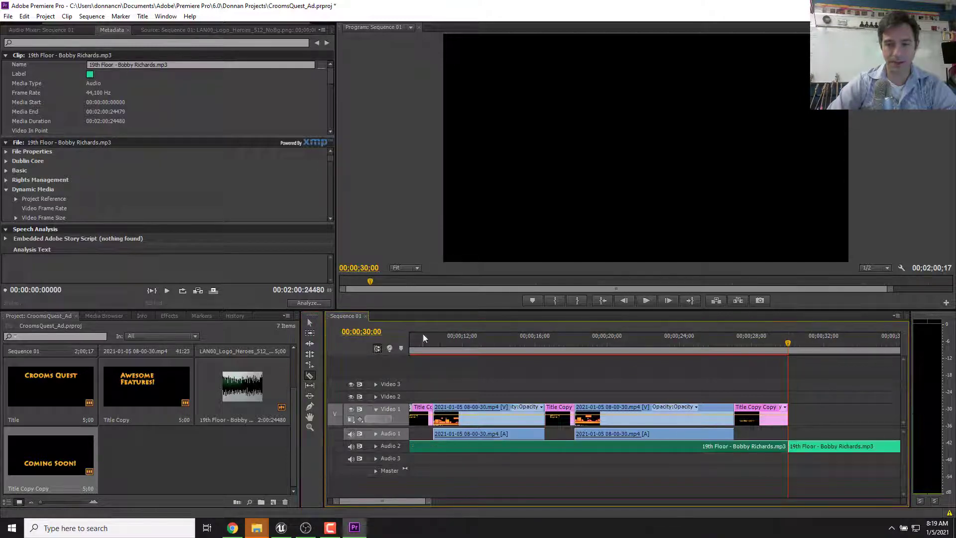
Delete the 19th Floor music past the 30-second cut.
{"action": "left_click", "coordinate": [309, 322]}
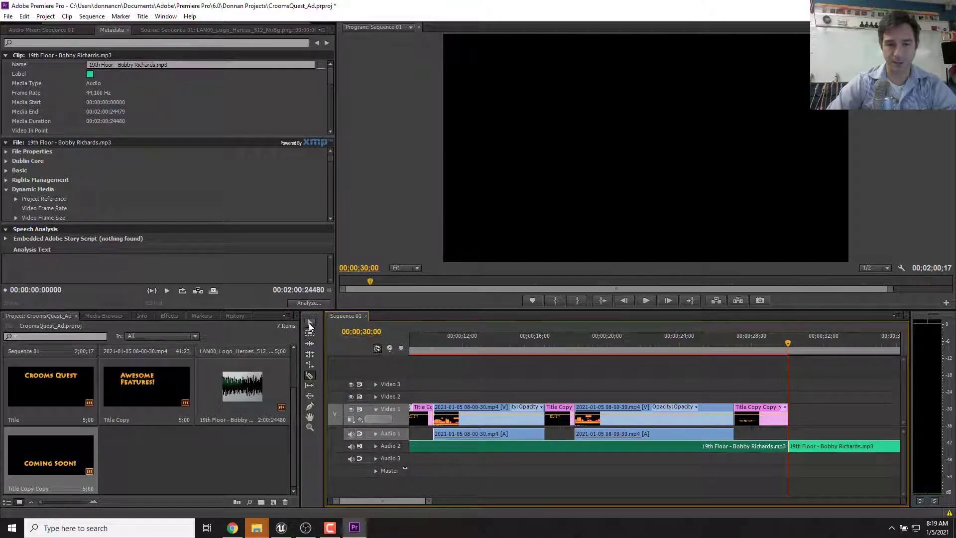
{"action": "left_click", "coordinate": [819, 444]}
{"action": "key", "text": "Delete"}
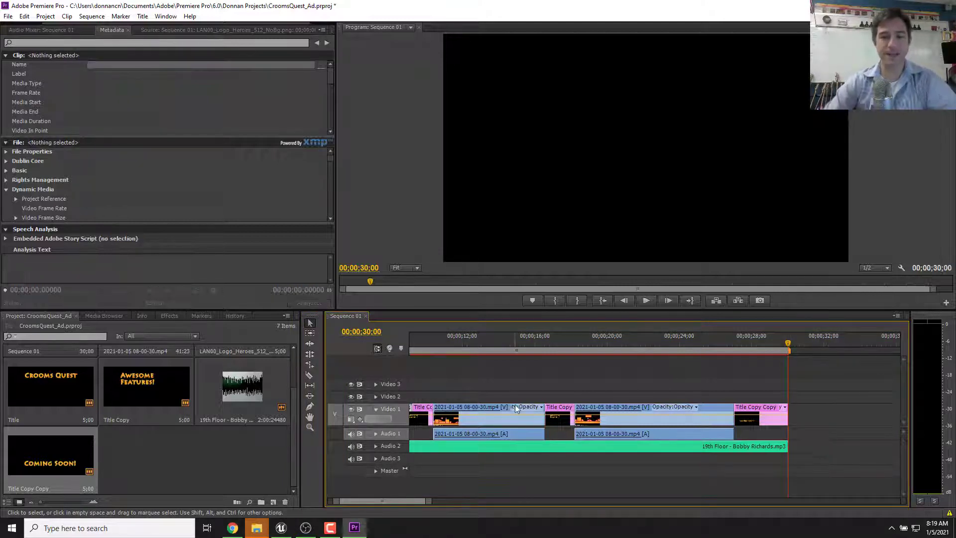
Add a roughly two-second Constant Power fade-out to the music's end and play it back.
{"action": "left_click", "coordinate": [171, 316]}
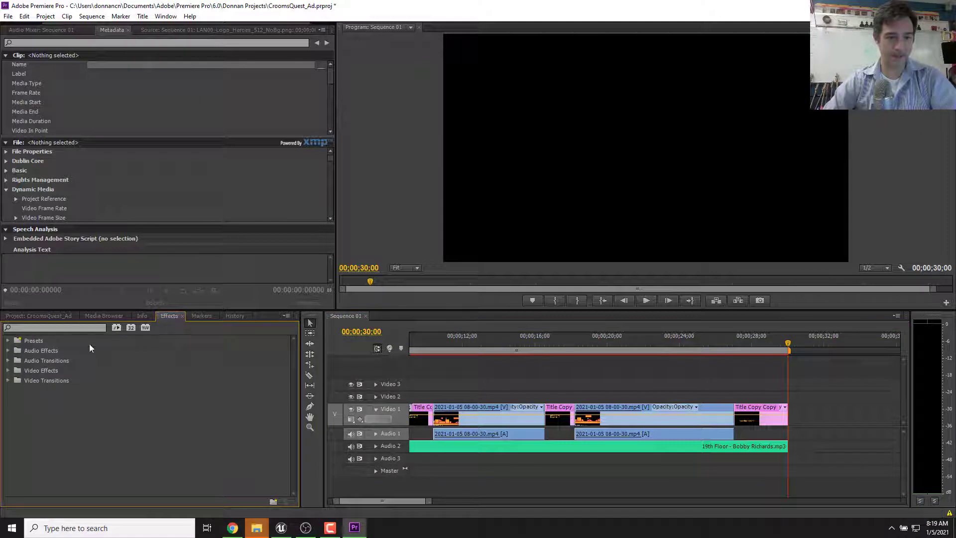
{"action": "left_click", "coordinate": [8, 361]}
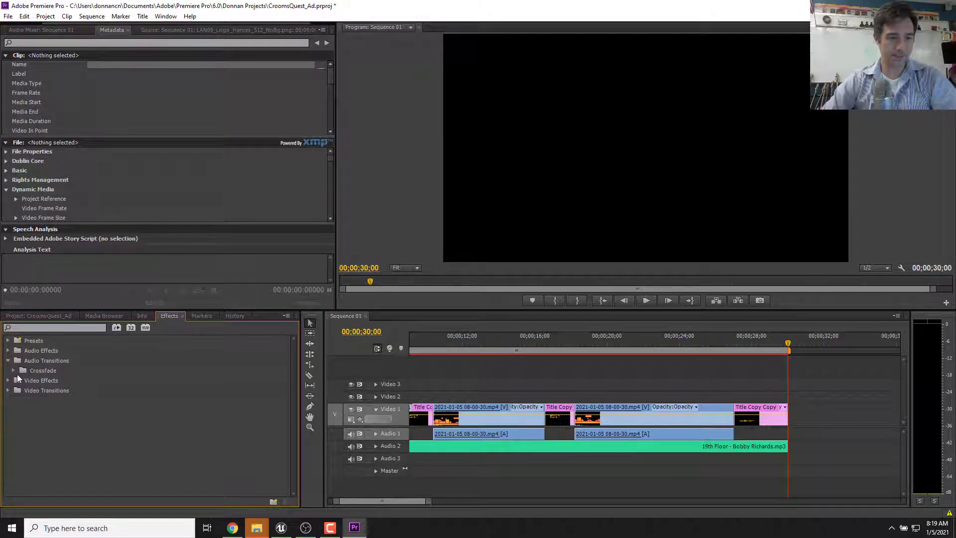
{"action": "left_click", "coordinate": [13, 371]}
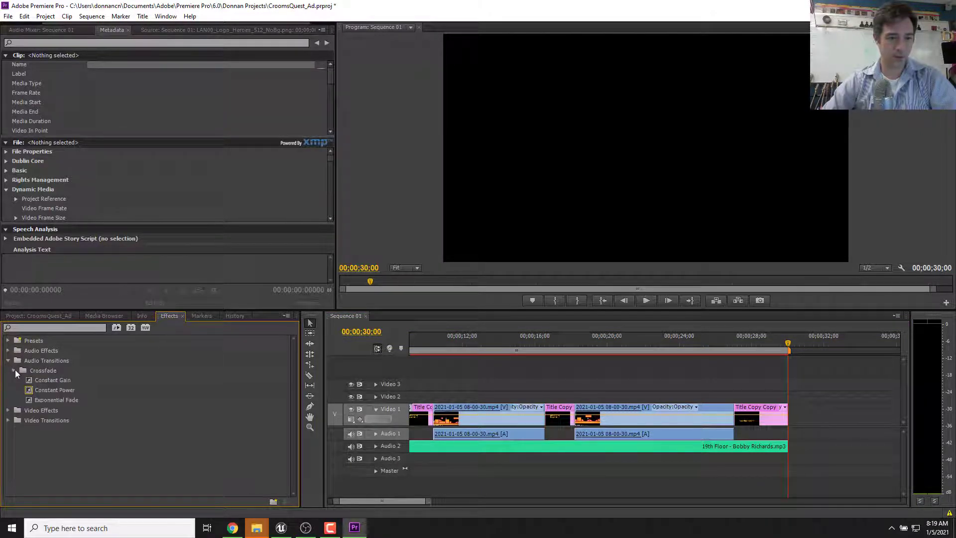
{"action": "left_click", "coordinate": [28, 402]}
{"action": "left_click_drag", "start_coordinate": [28, 389], "coordinate": [577, 381]}
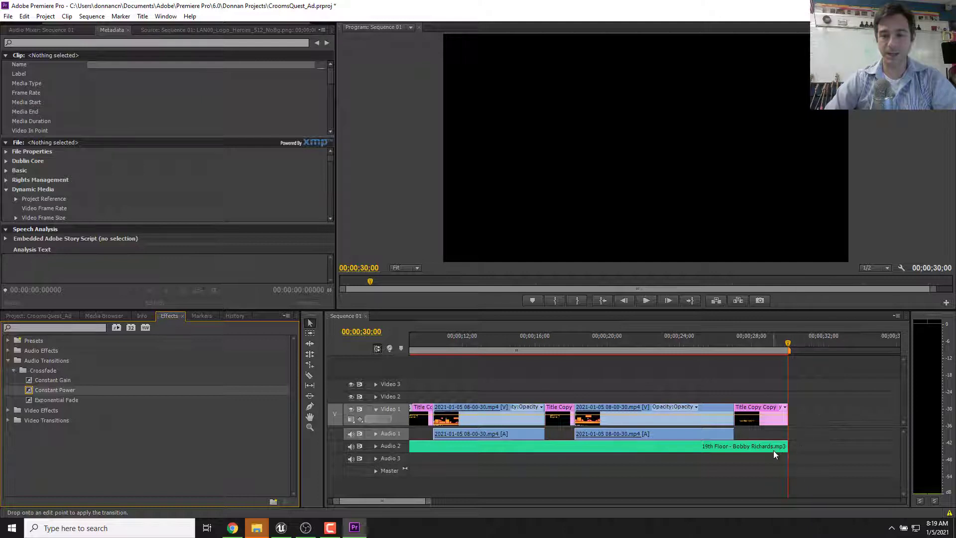
{"action": "left_click_drag", "start_coordinate": [784, 448], "coordinate": [784, 448]}
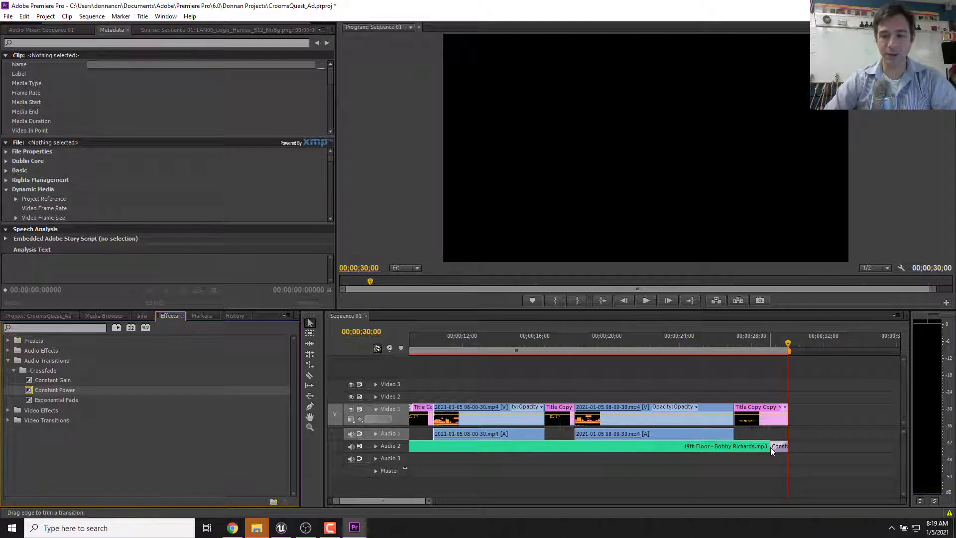
{"action": "left_click_drag", "start_coordinate": [770, 447], "coordinate": [734, 446]}
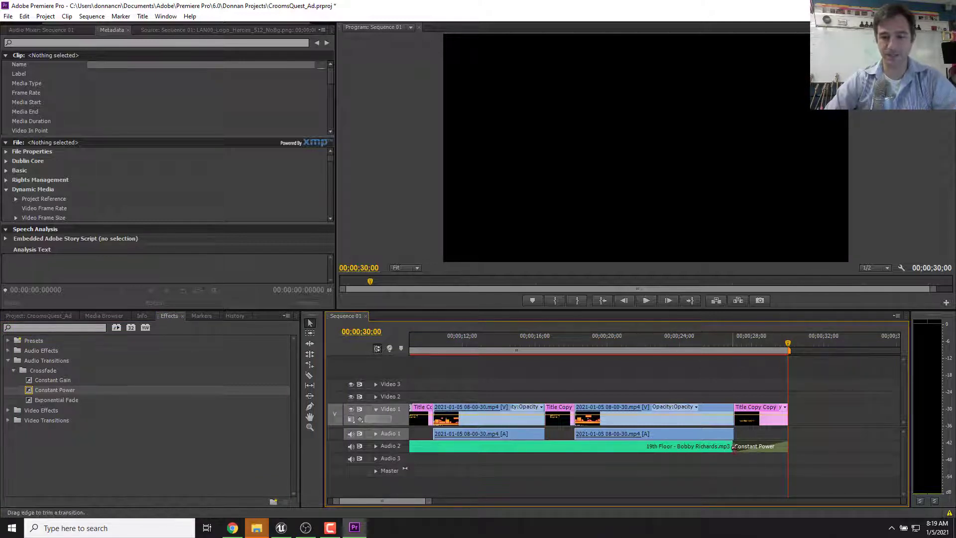
{"action": "left_click_drag", "start_coordinate": [789, 344], "coordinate": [655, 348]}
{"action": "key", "text": "space"}
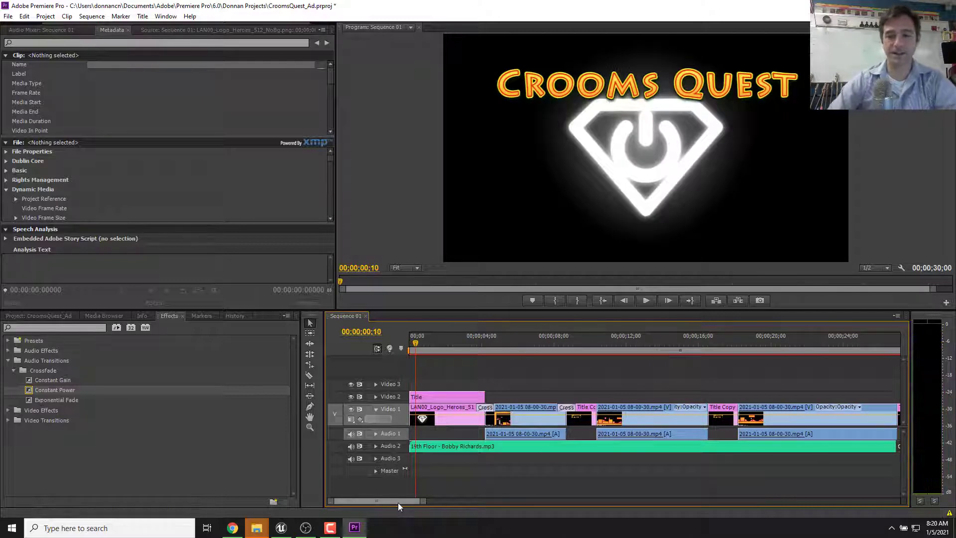
Try a Cross Dissolve before the COMING SOON! title, preview it, then remove it.
{"action": "mouse_move", "coordinate": [415, 500]}
{"action": "left_mouse_down"}
{"action": "mouse_move", "coordinate": [450, 502]}
{"action": "mouse_move", "coordinate": [404, 506]}
{"action": "left_mouse_up"}
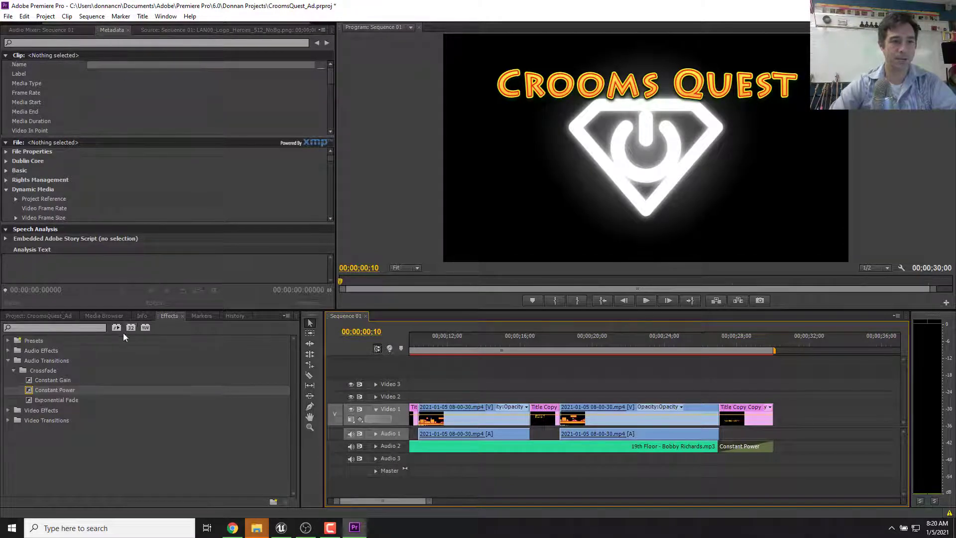
{"action": "left_click", "coordinate": [8, 361]}
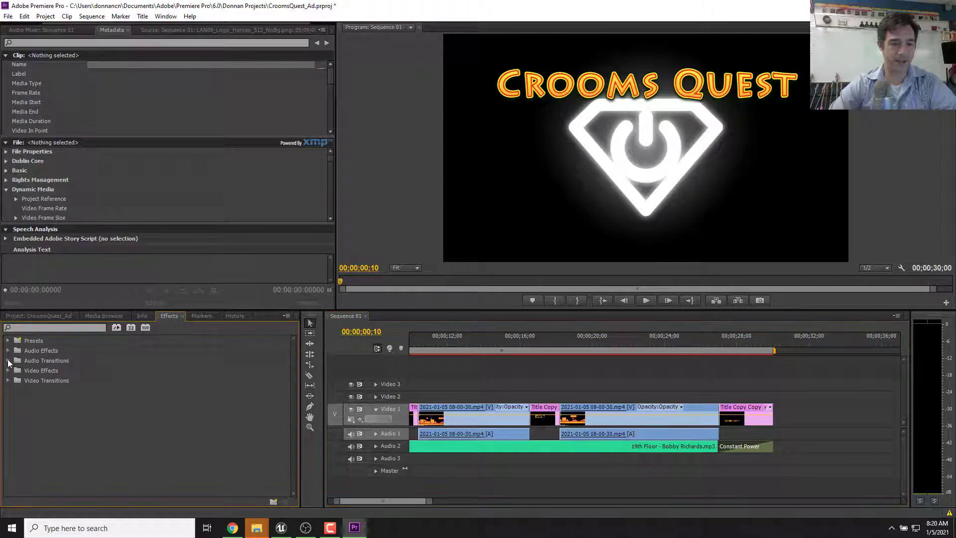
{"action": "left_click", "coordinate": [8, 381]}
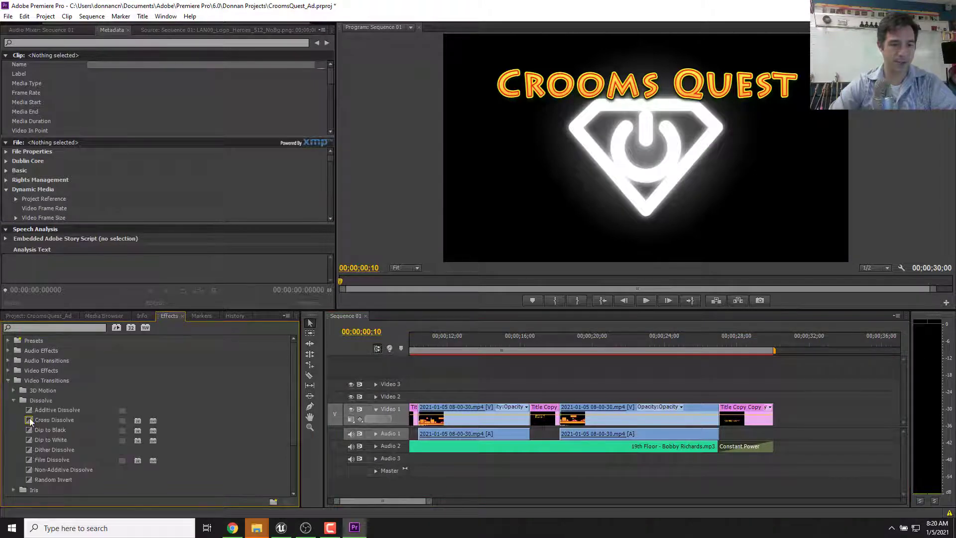
{"action": "left_click_drag", "start_coordinate": [29, 417], "coordinate": [720, 414]}
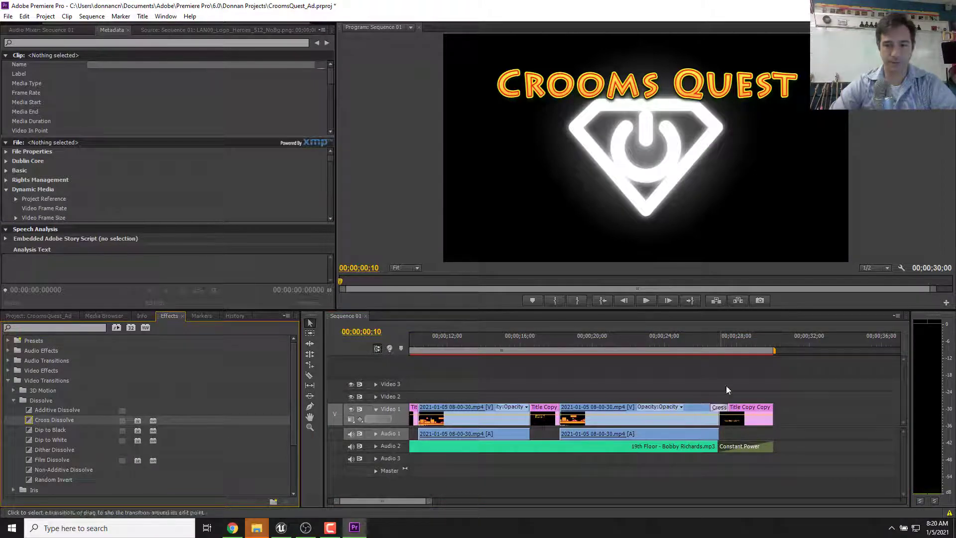
{"action": "mouse_move", "coordinate": [713, 333]}
{"action": "left_mouse_down"}
{"action": "mouse_move", "coordinate": [730, 343]}
{"action": "mouse_move", "coordinate": [716, 344]}
{"action": "left_mouse_up"}
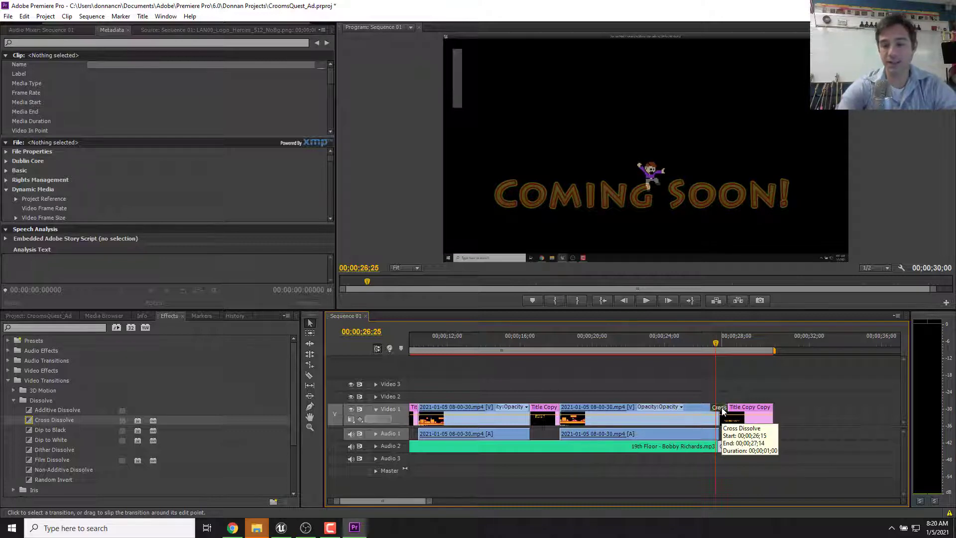
{"action": "left_click", "coordinate": [723, 411]}
{"action": "key", "text": "Delete"}
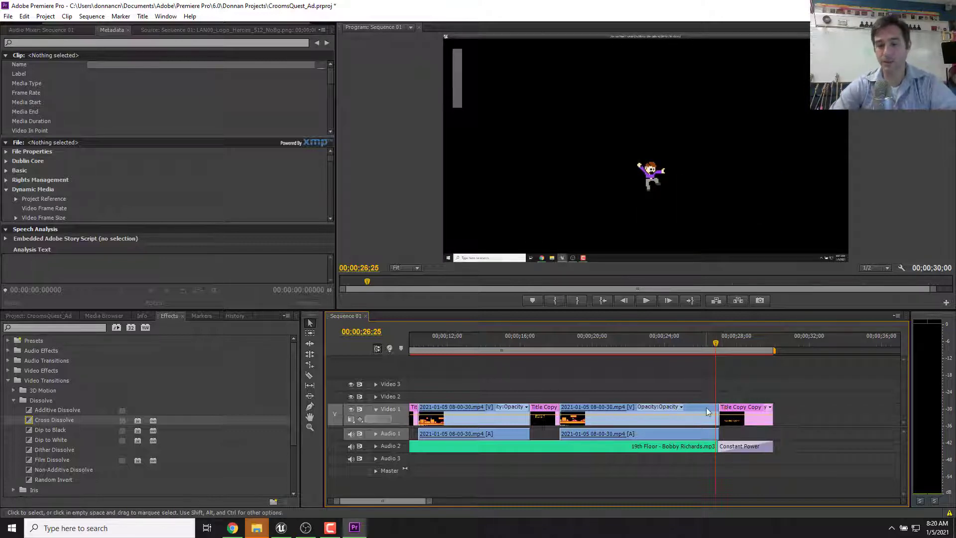
Shorten the last gameplay clip and move the closing title against it.
{"action": "left_click_drag", "start_coordinate": [717, 411], "coordinate": [702, 409]}
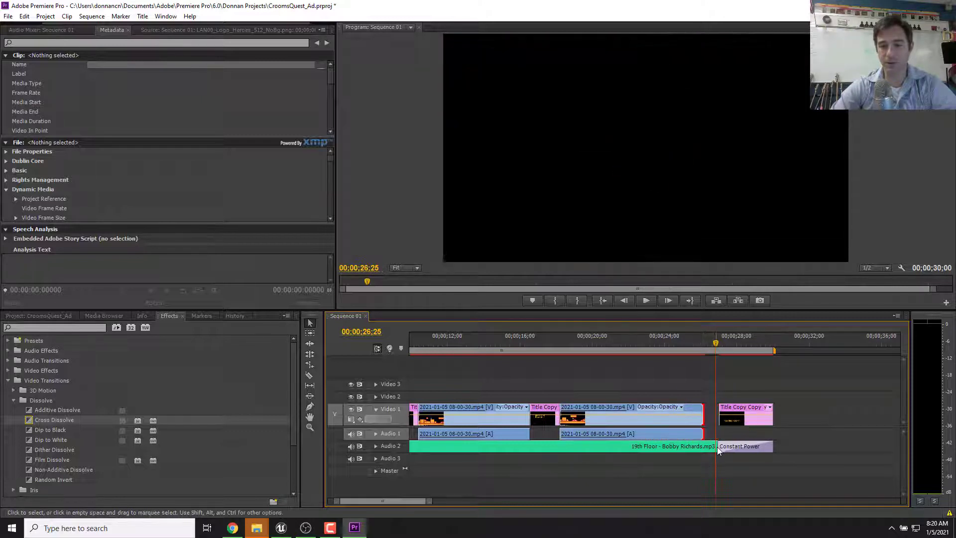
{"action": "left_click", "coordinate": [712, 446]}
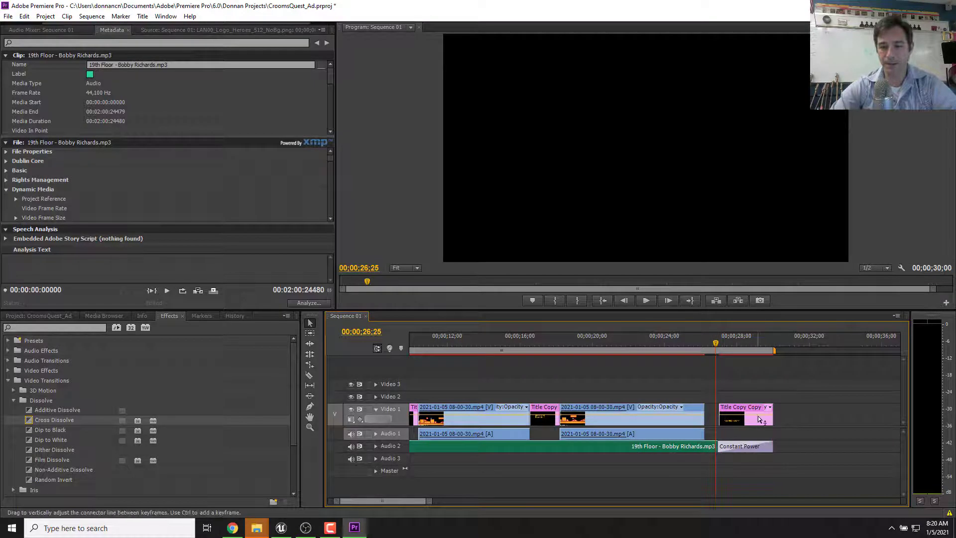
{"action": "left_click_drag", "start_coordinate": [757, 417], "coordinate": [757, 446]}
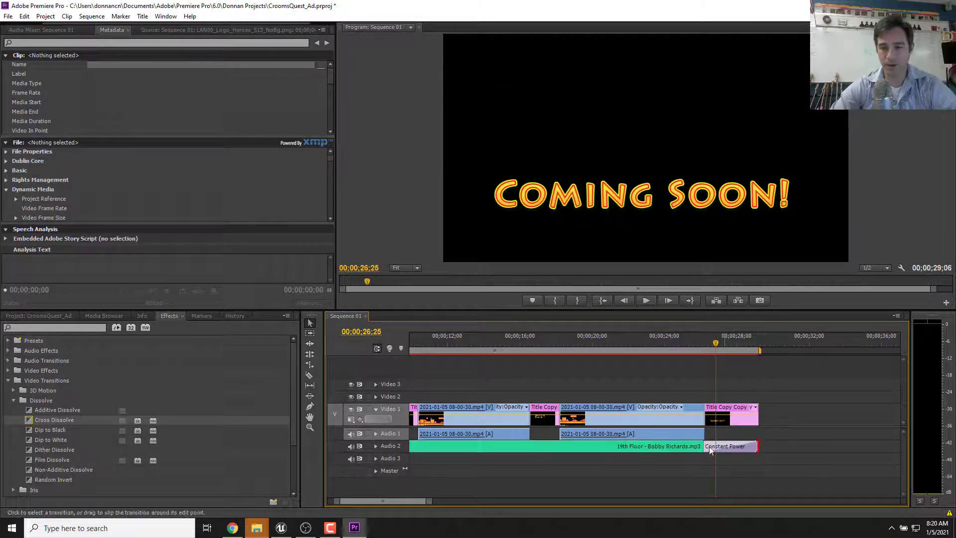
Add a Cross Dissolve before the closing title and scrub to preview it.
{"action": "left_click_drag", "start_coordinate": [693, 342], "coordinate": [700, 345]}
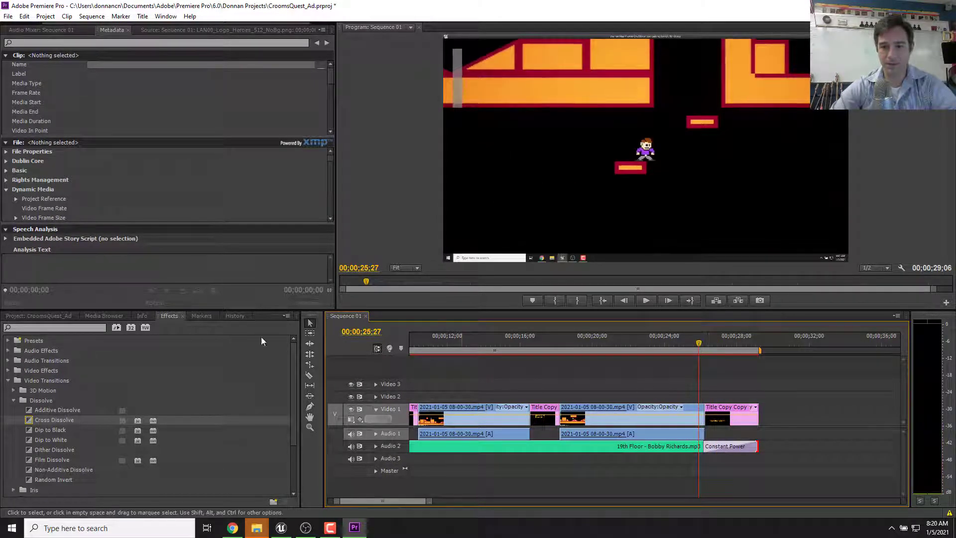
{"action": "left_click_drag", "start_coordinate": [339, 424], "coordinate": [703, 413]}
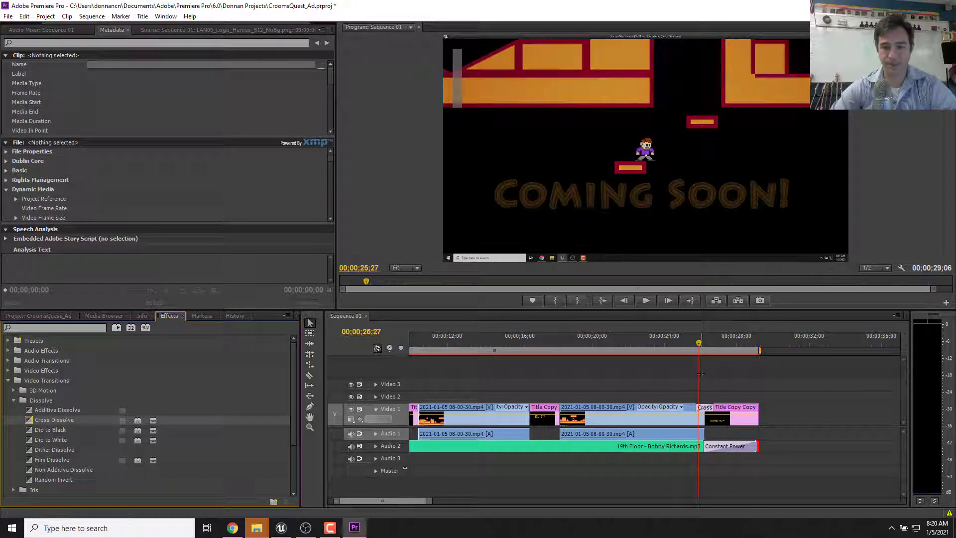
{"action": "left_click_drag", "start_coordinate": [699, 345], "coordinate": [599, 342]}
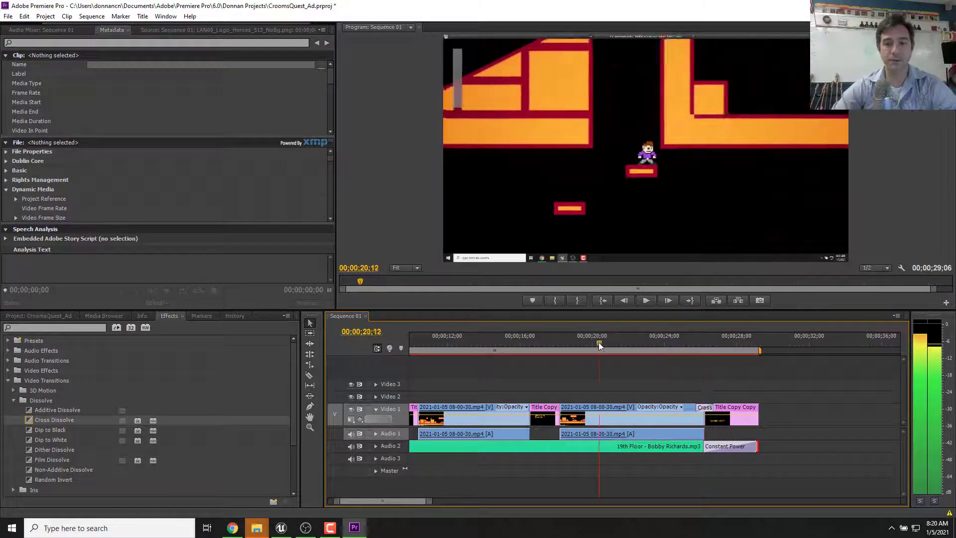
Test-mute Audio 2, then mute the Audio 1 game sound and return to the start.
{"action": "left_click", "coordinate": [351, 446]}
{"action": "left_click_drag", "start_coordinate": [598, 342], "coordinate": [563, 342]}
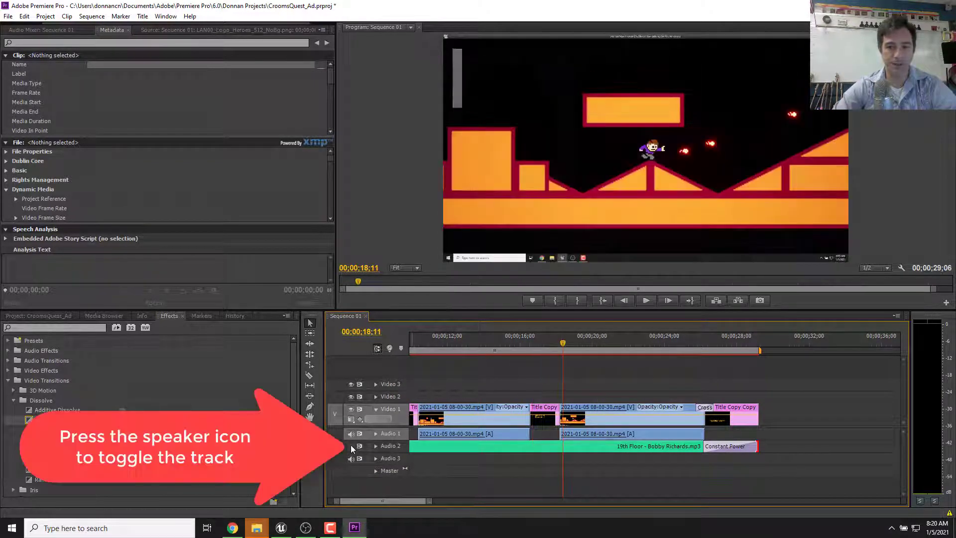
{"action": "left_click", "coordinate": [351, 445]}
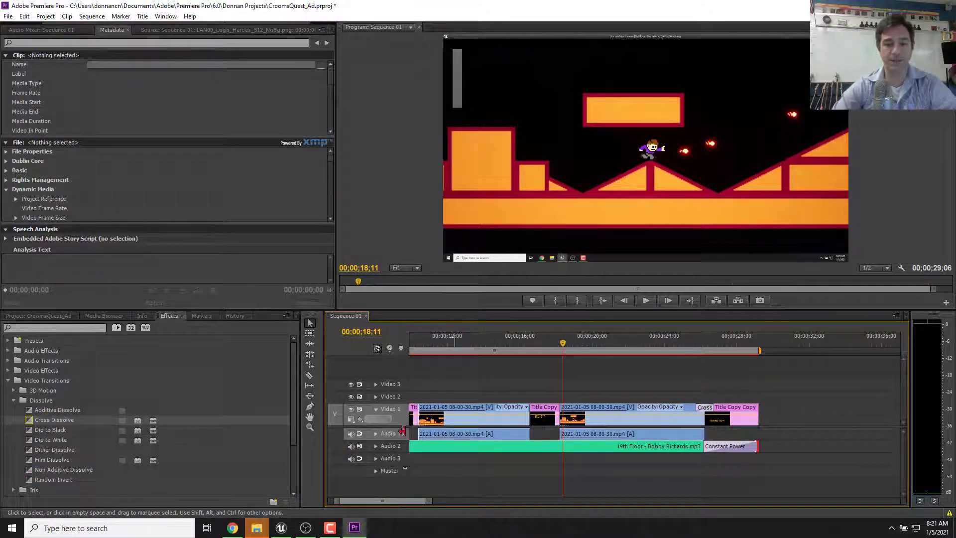
{"action": "left_click", "coordinate": [352, 435]}
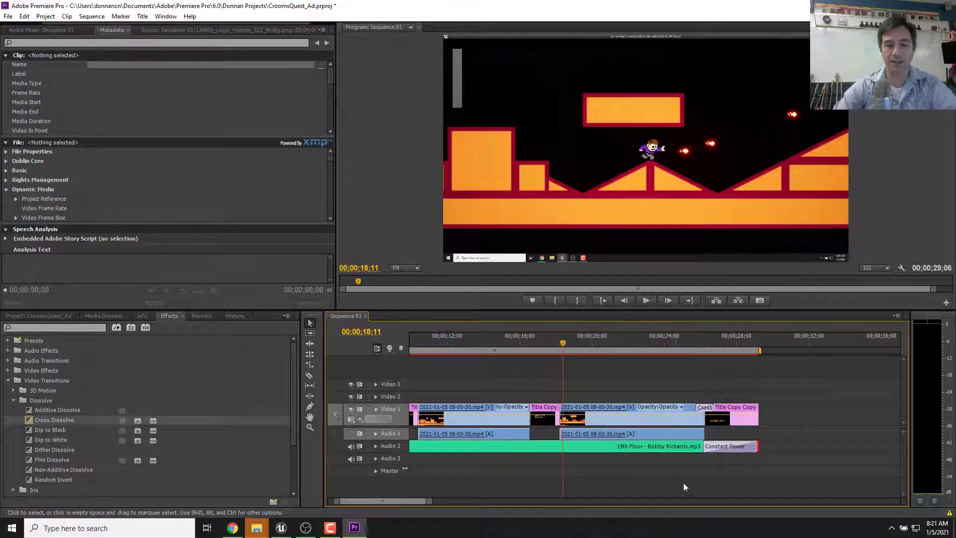
{"action": "left_click_drag", "start_coordinate": [563, 342], "coordinate": [130, 291]}
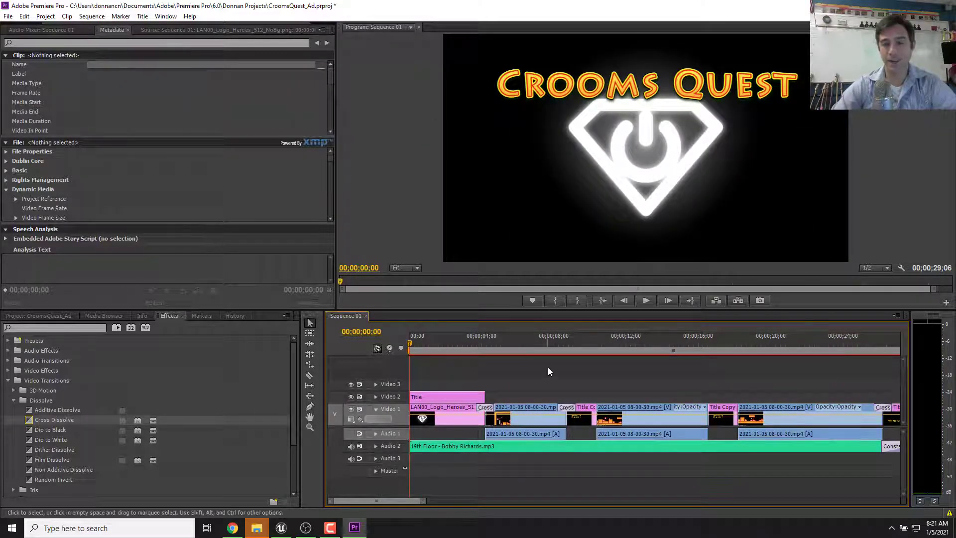
Export Sequence 01 to Sequence 01.mpeg with Match Sequence Settings, 1440x1080 at 29.97 fps.
{"action": "left_click", "coordinate": [7, 16]}
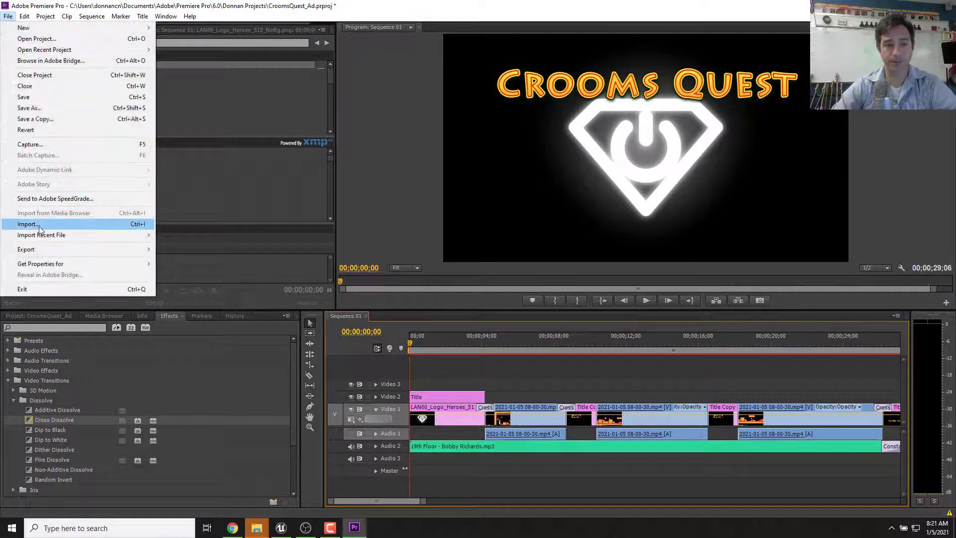
{"action": "mouse_move", "coordinate": [42, 253]}
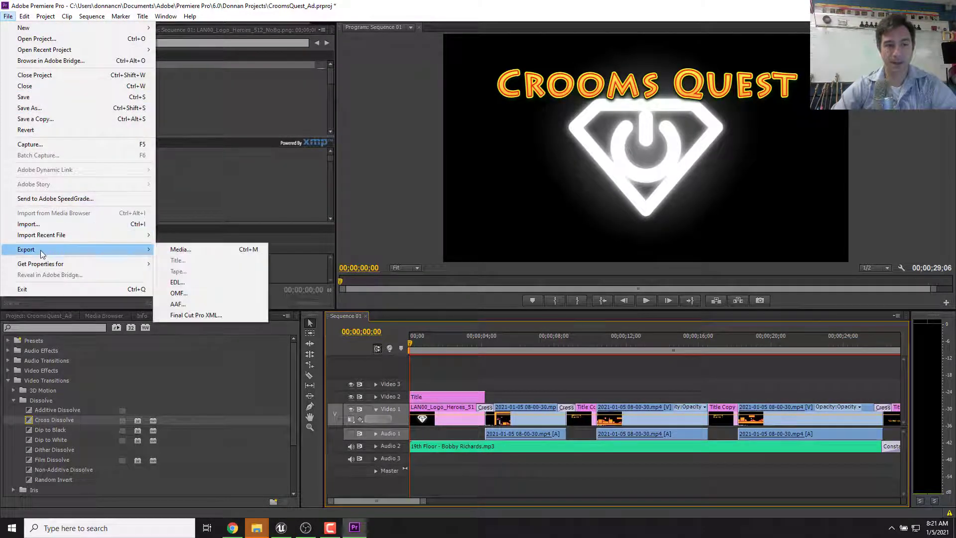
{"action": "left_click", "coordinate": [196, 249]}
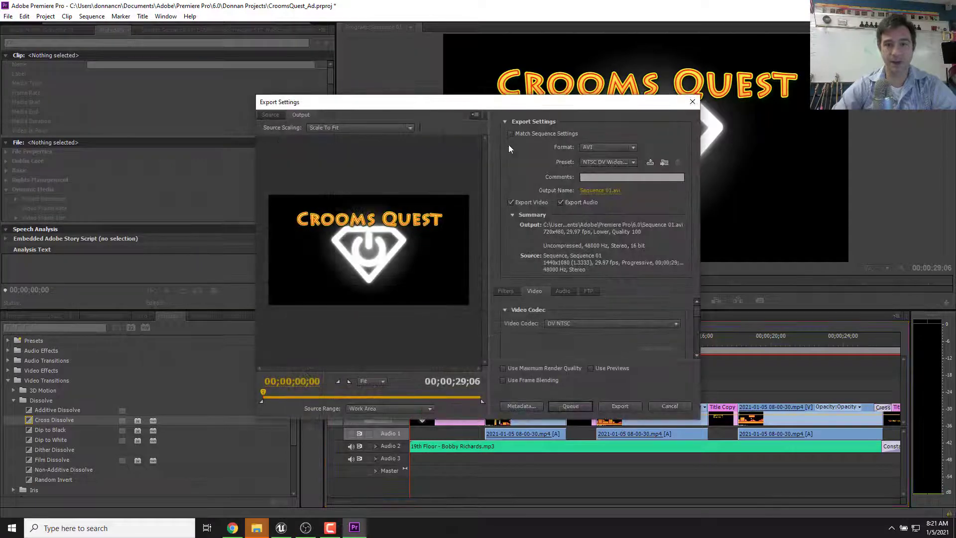
{"action": "left_click", "coordinate": [509, 134]}
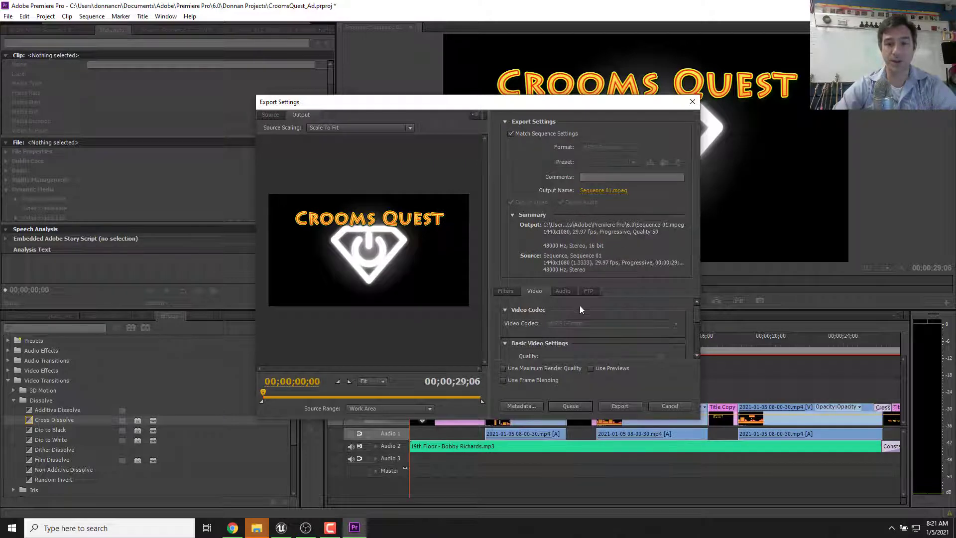
{"action": "left_click", "coordinate": [528, 134]}
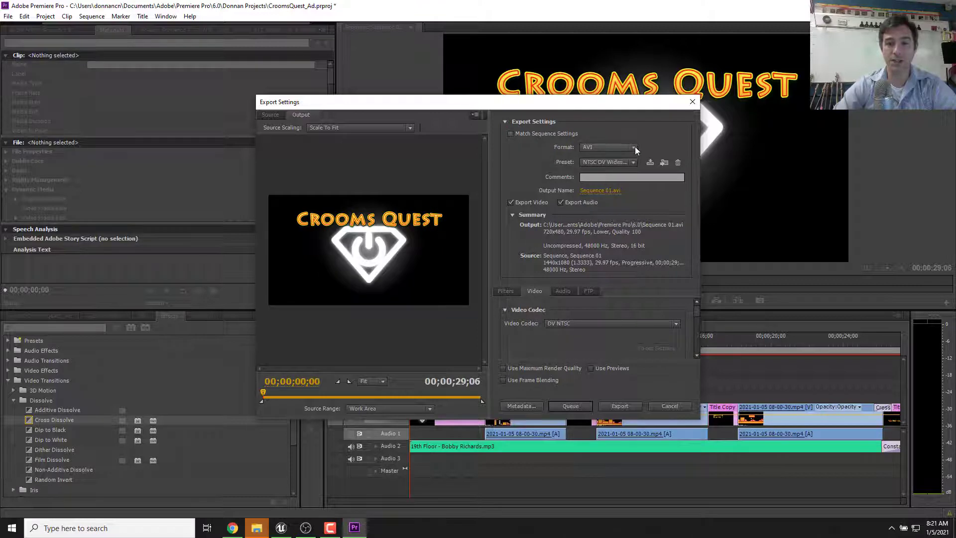
{"action": "left_click", "coordinate": [634, 148]}
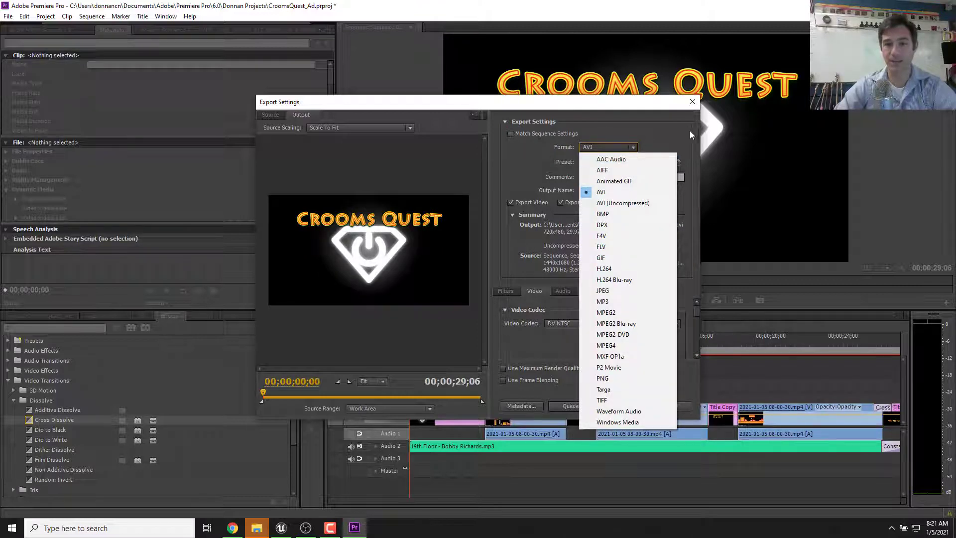
{"action": "left_click", "coordinate": [636, 135]}
{"action": "left_click", "coordinate": [510, 134]}
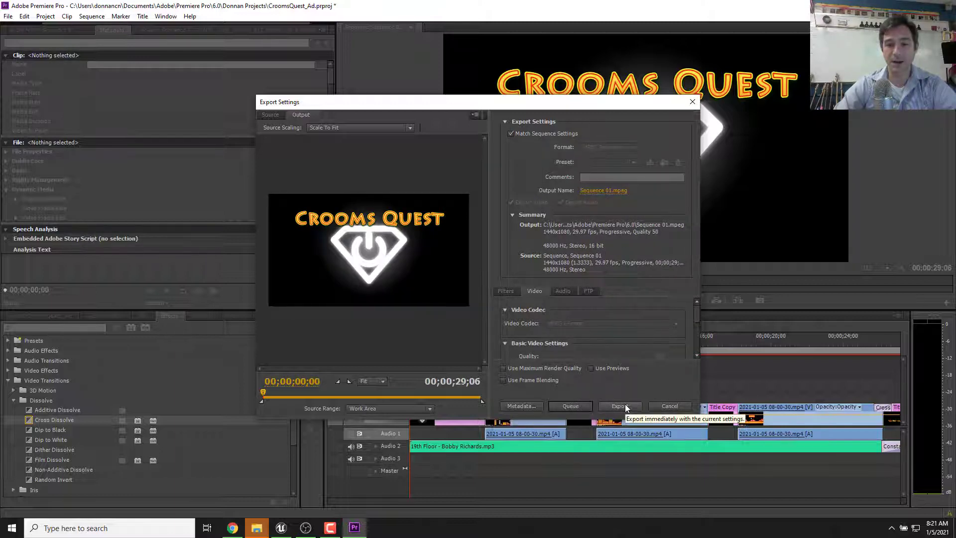
{"action": "mouse_move", "coordinate": [279, 394]}
{"action": "left_mouse_down"}
{"action": "mouse_move", "coordinate": [487, 399]}
{"action": "mouse_move", "coordinate": [263, 393]}
{"action": "left_mouse_up"}
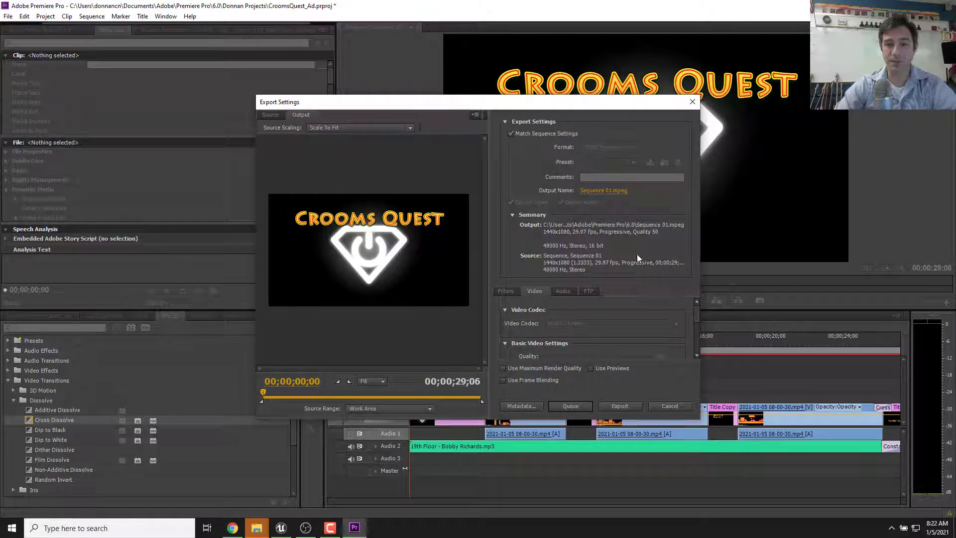
{"action": "left_click", "coordinate": [612, 406]}
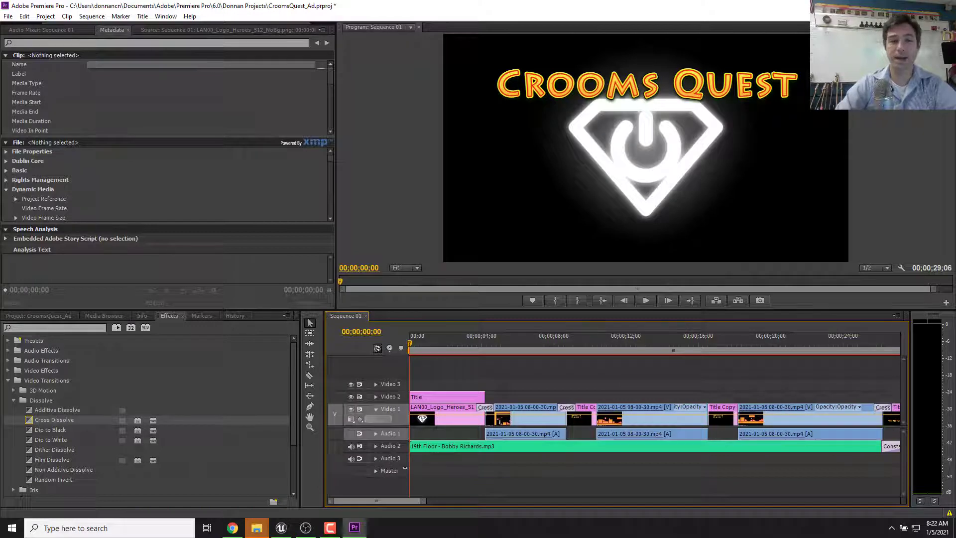
Save the project over CroomsQuest_Ad.prproj, confirming replacement, and quit Premiere Pro.
{"action": "key", "text": "alt+e"}
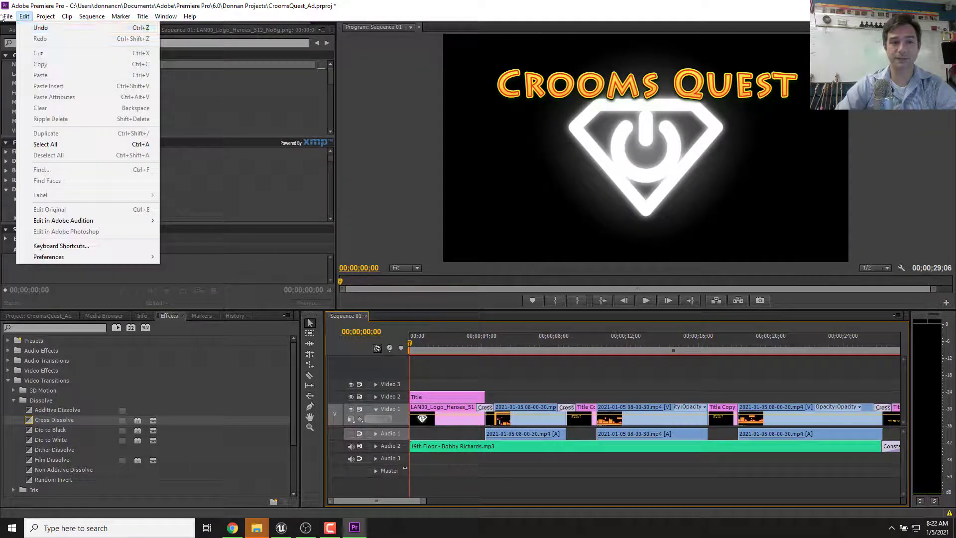
{"action": "mouse_move", "coordinate": [4, 18]}
{"action": "left_click", "coordinate": [22, 108]}
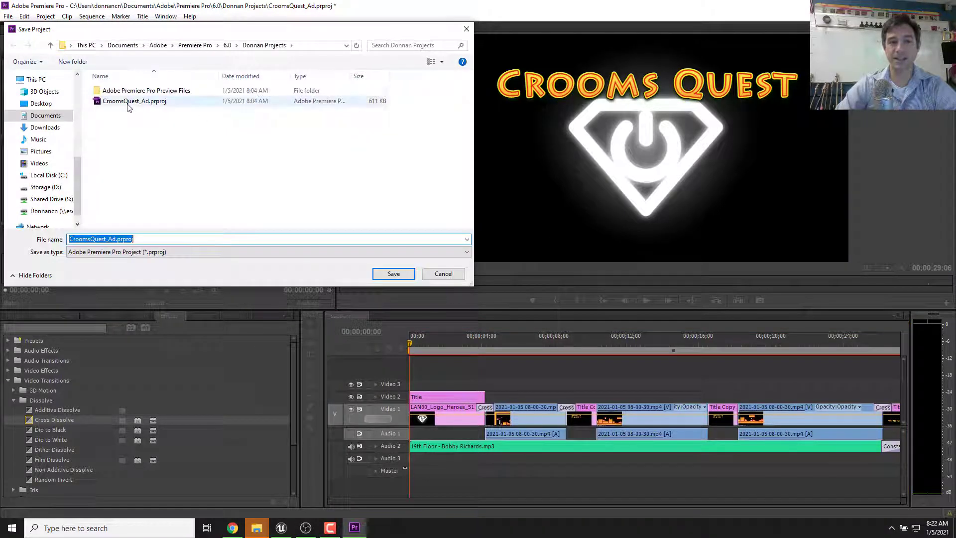
{"action": "left_click", "coordinate": [388, 275]}
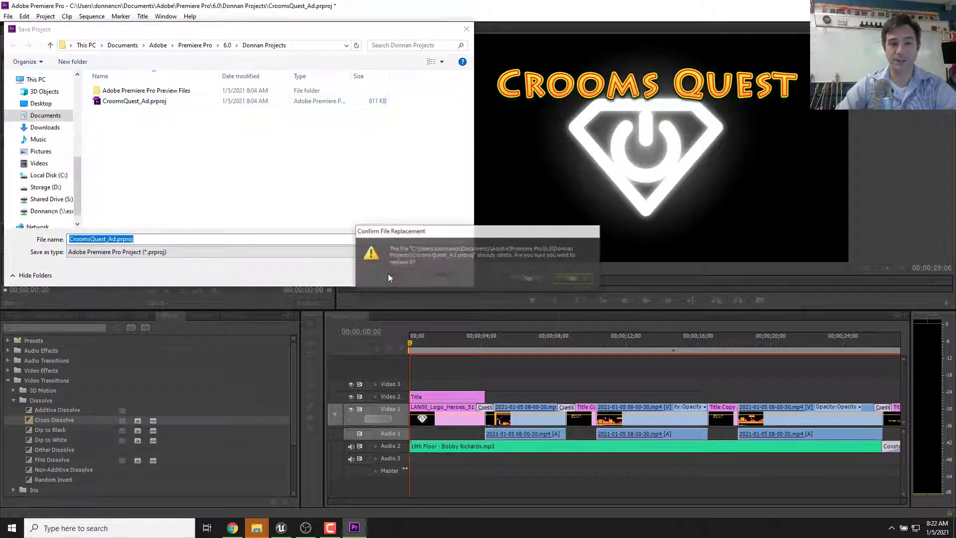
{"action": "left_click", "coordinate": [529, 277]}
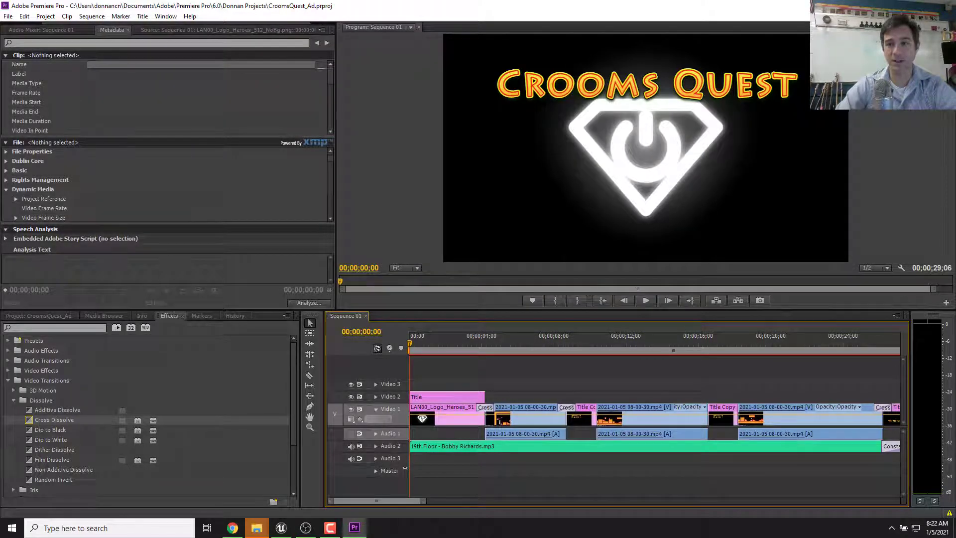
{"action": "key", "text": "ctrl+q"}
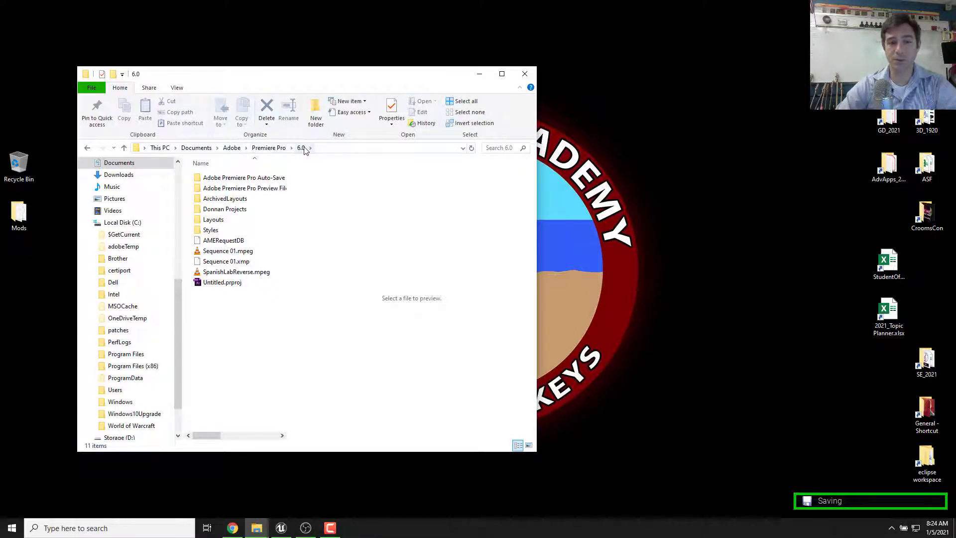
Open Sequence 01.mpeg from the 6.0 folder.
{"action": "left_click", "coordinate": [228, 252]}
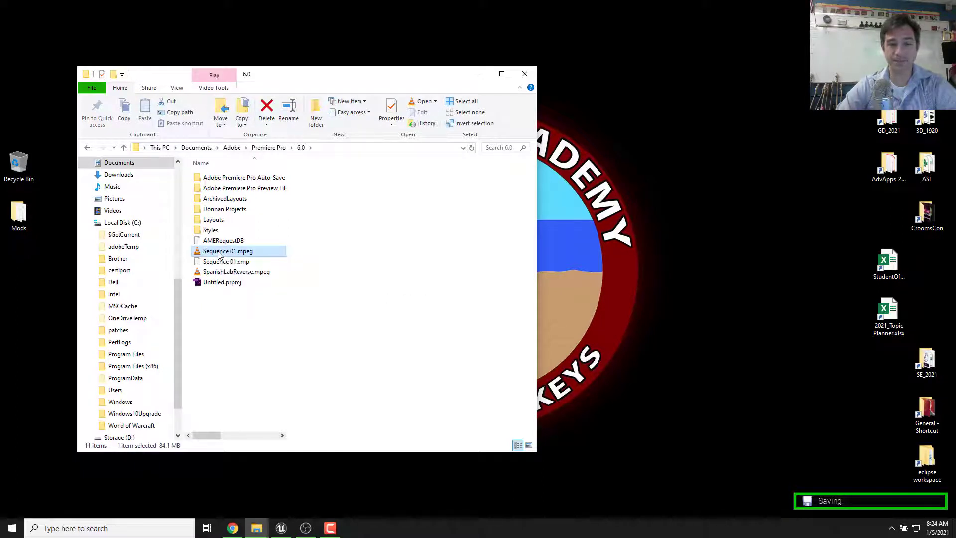
{"action": "double_click", "coordinate": [218, 253]}
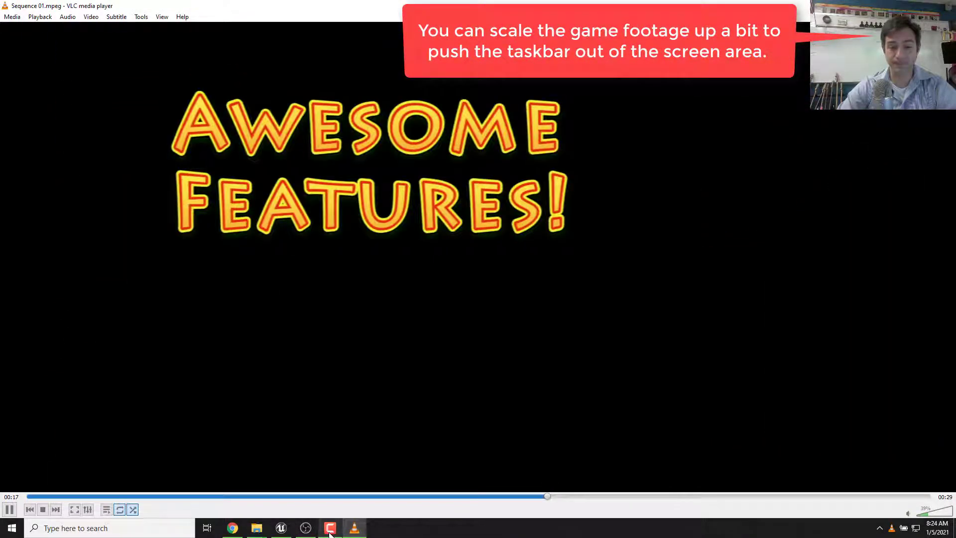
Watch Sequence 01.mpeg play back in VLC media player.
{"action": "mouse_move", "coordinate": [331, 533]}
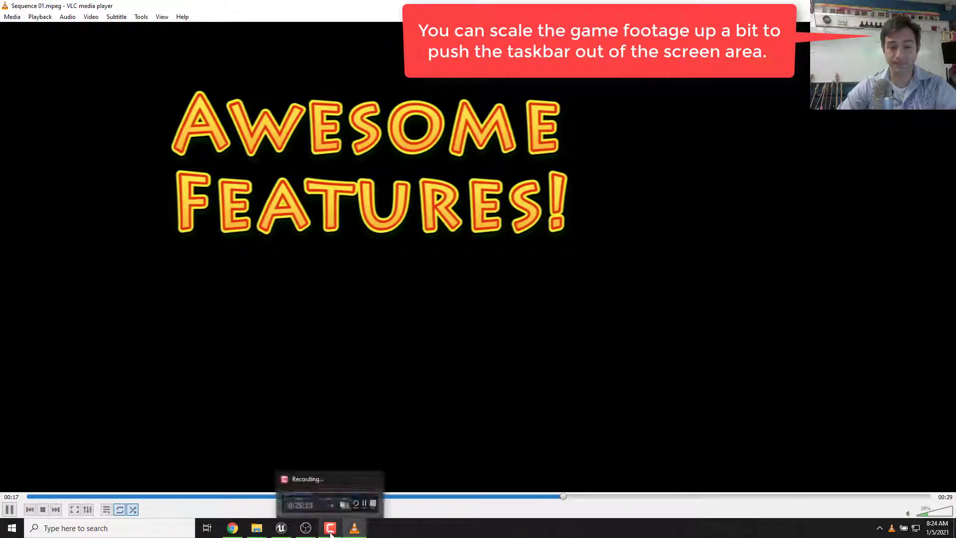